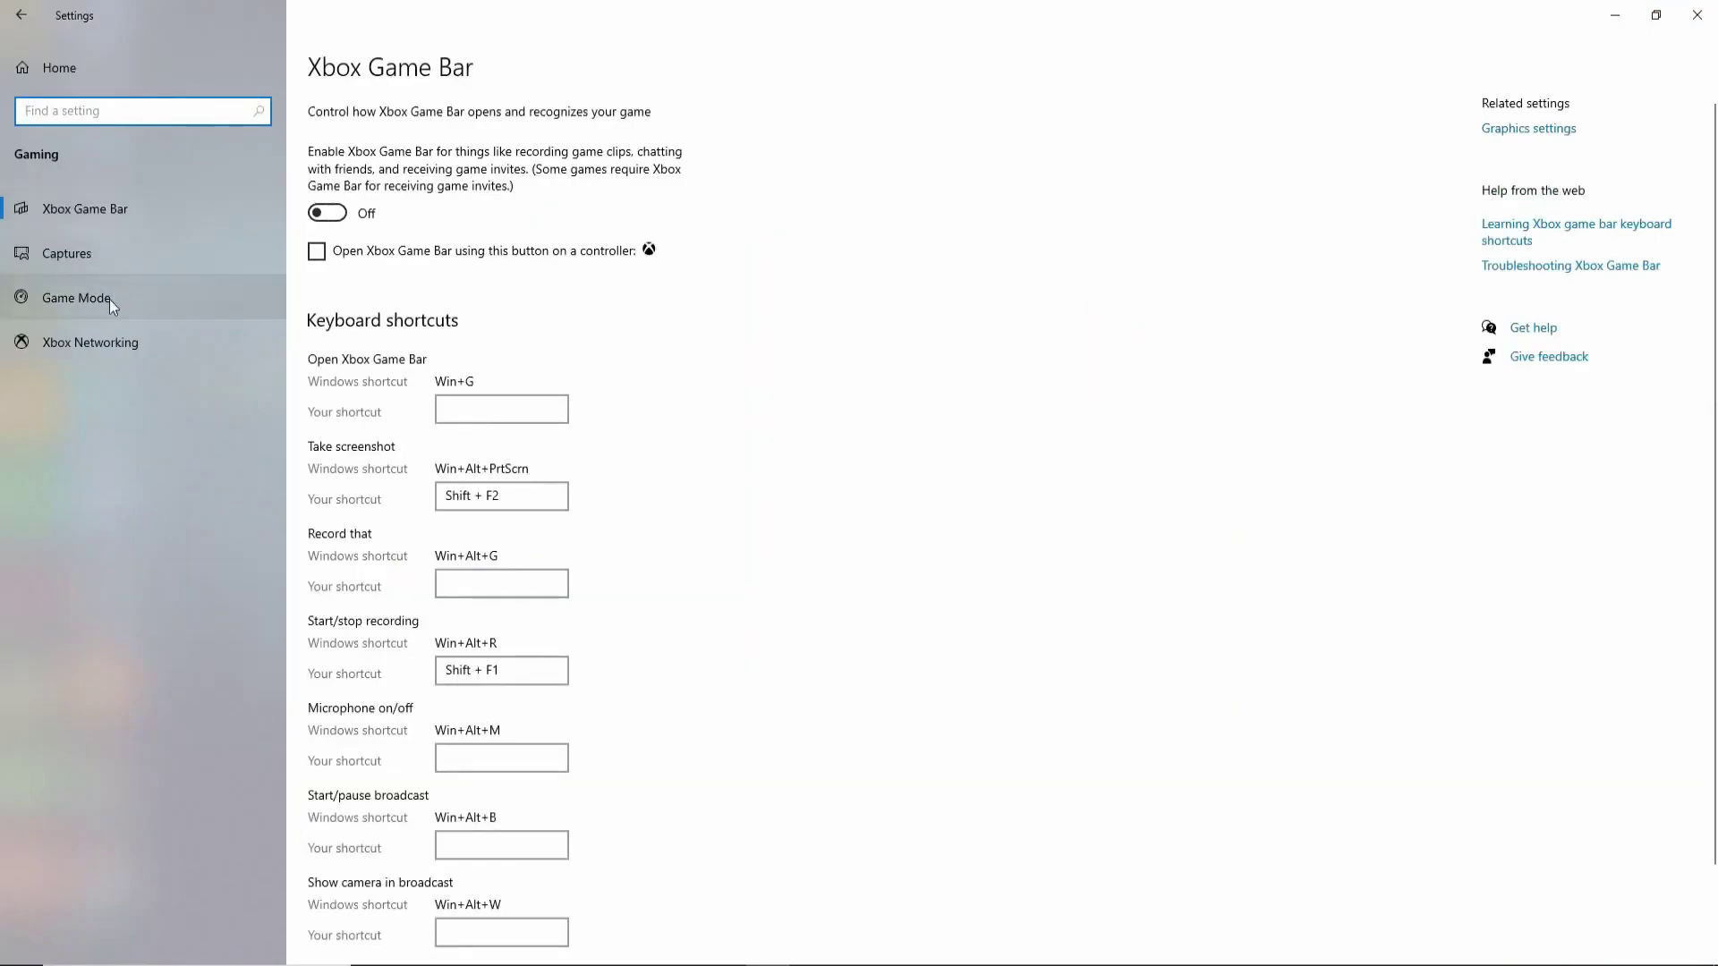
Open Graphics settings from Game Mode and choose Desktop app as the app type.
click(324, 180)
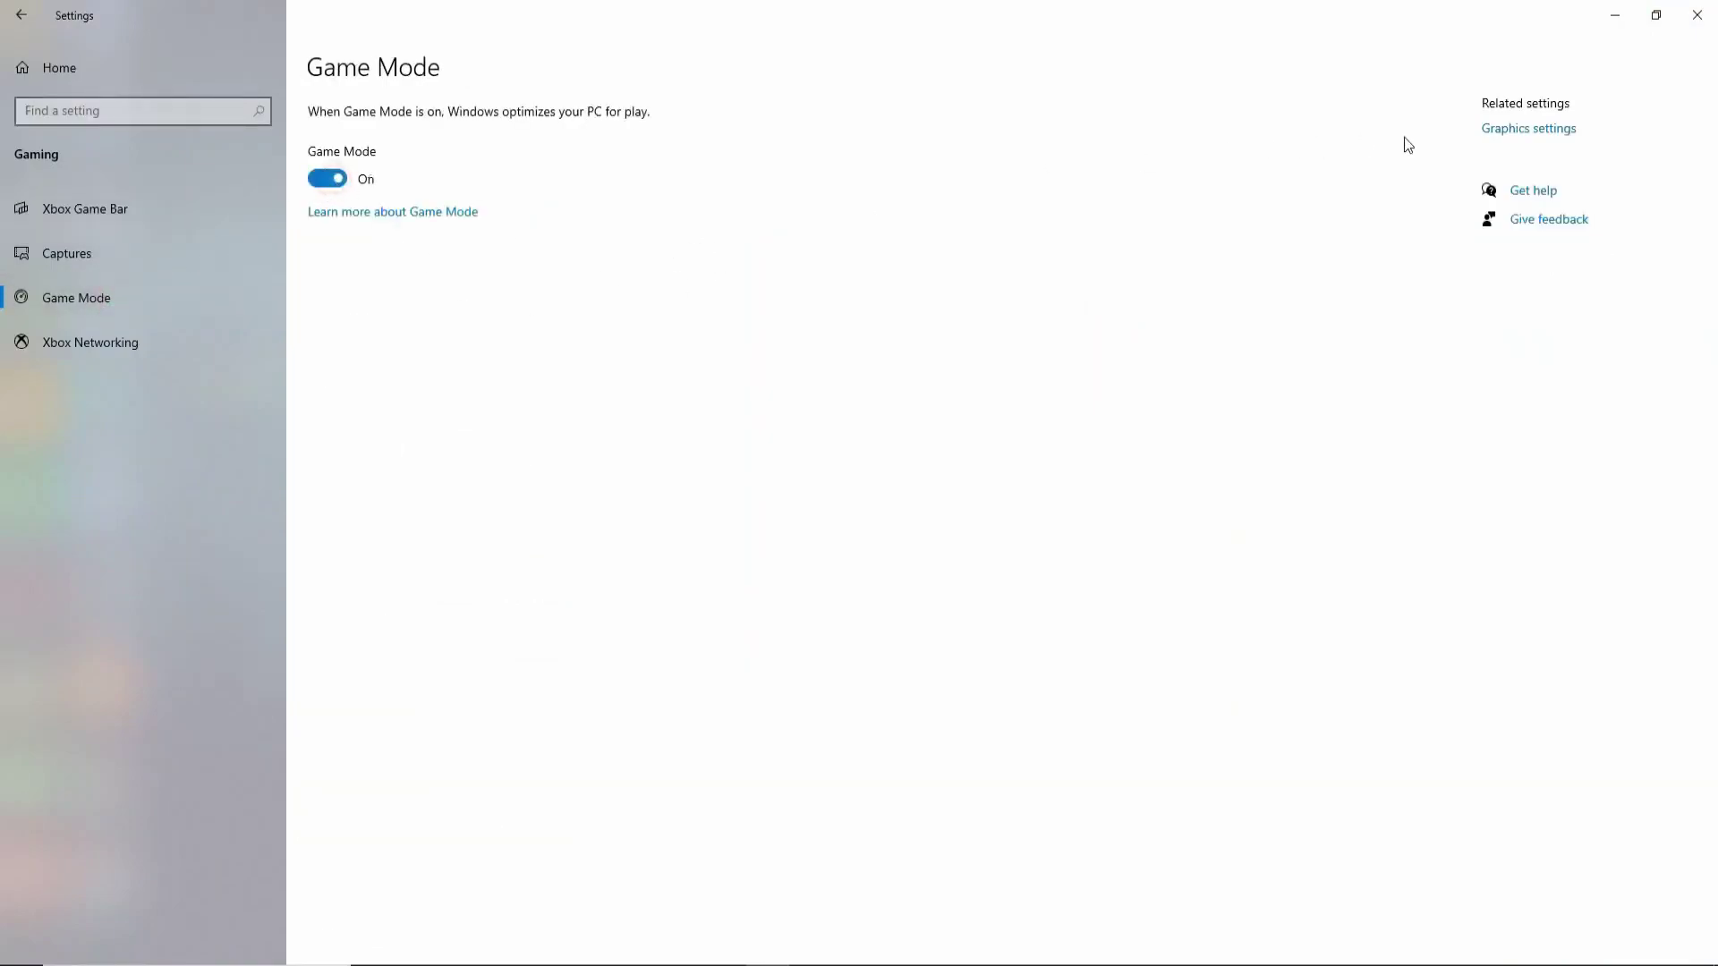
click(1526, 129)
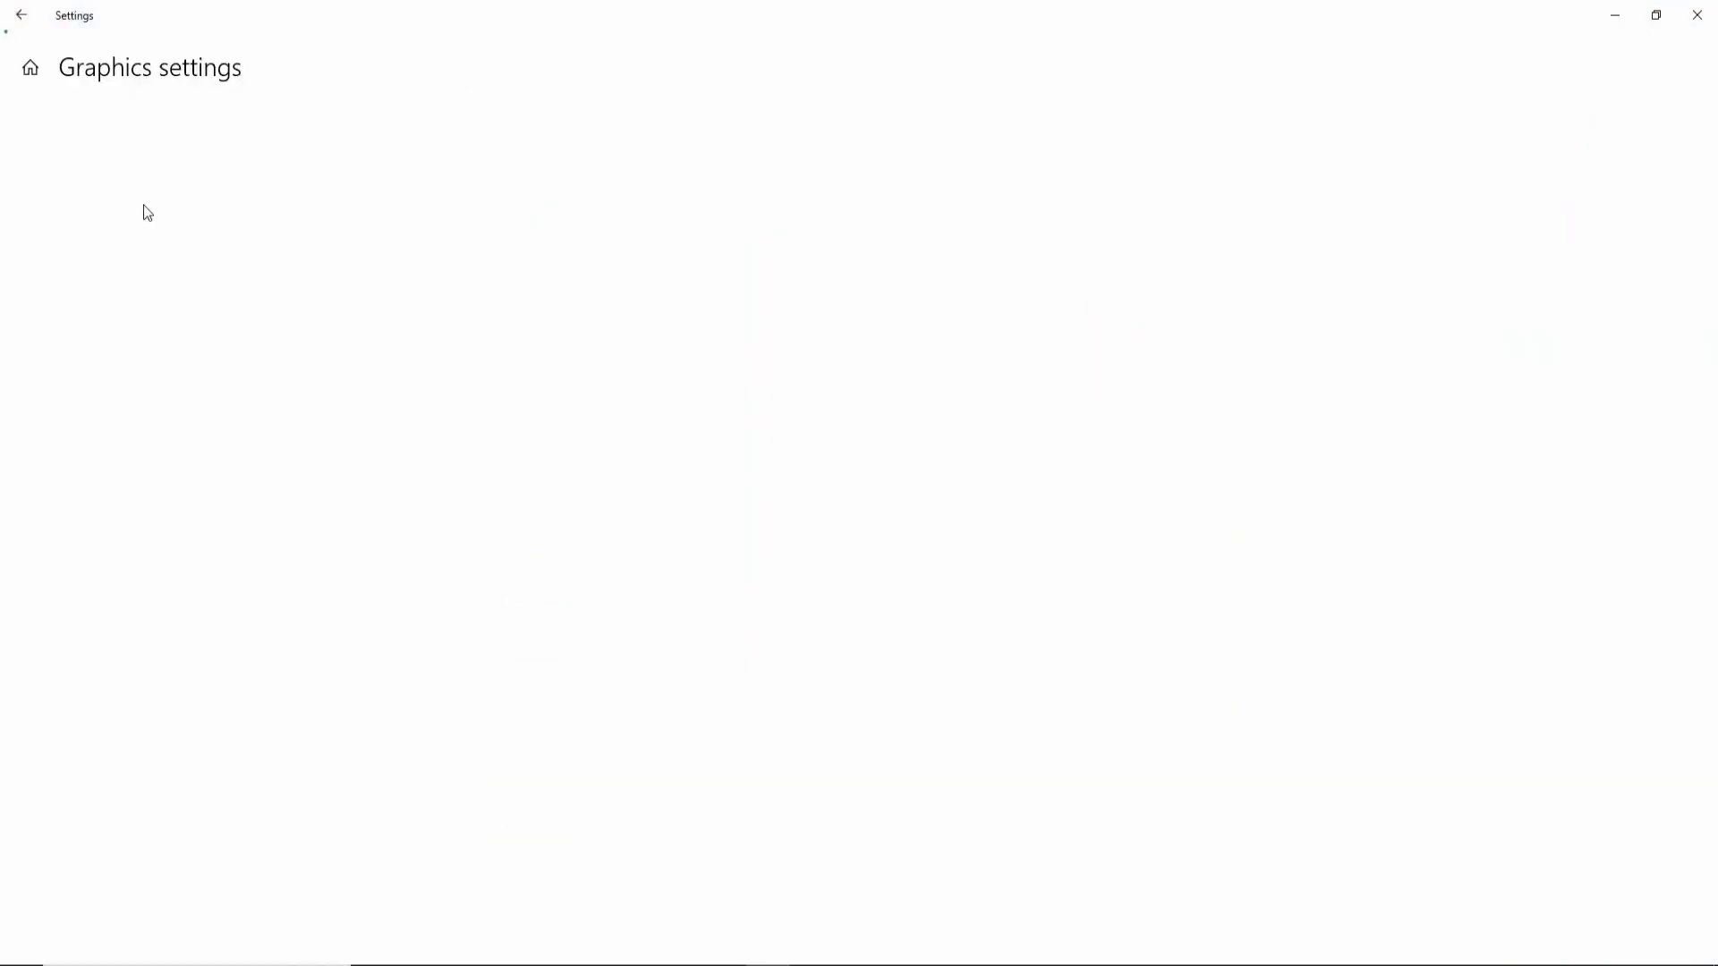
click(193, 265)
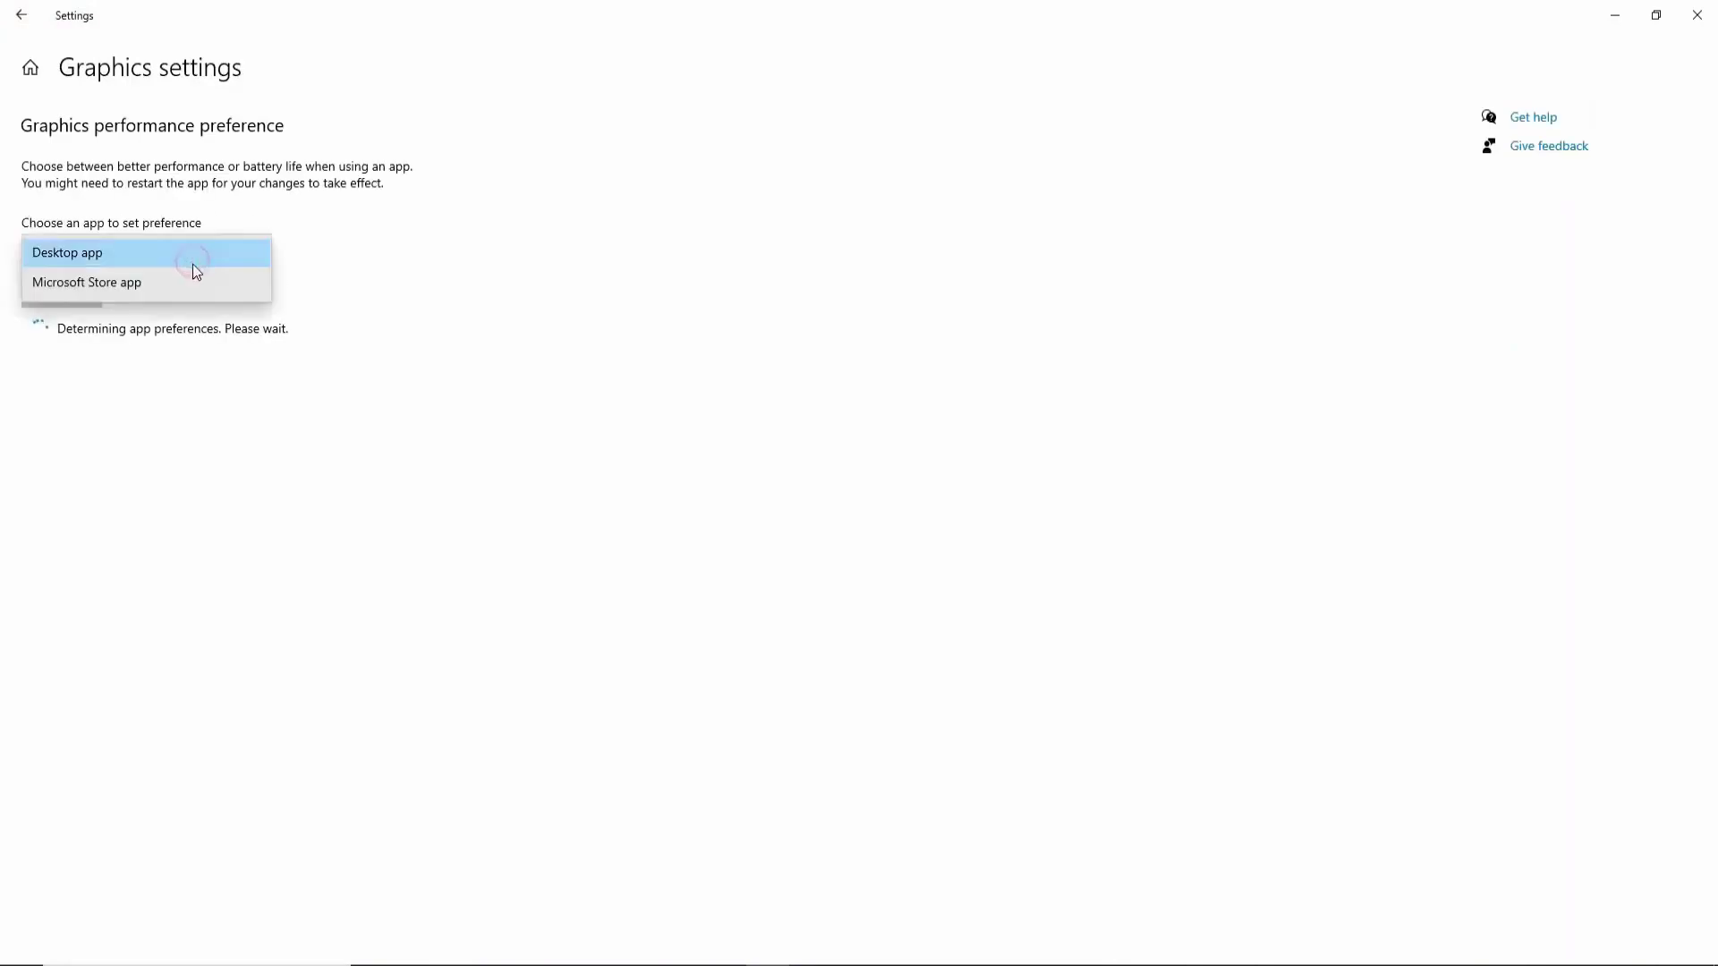
click(111, 256)
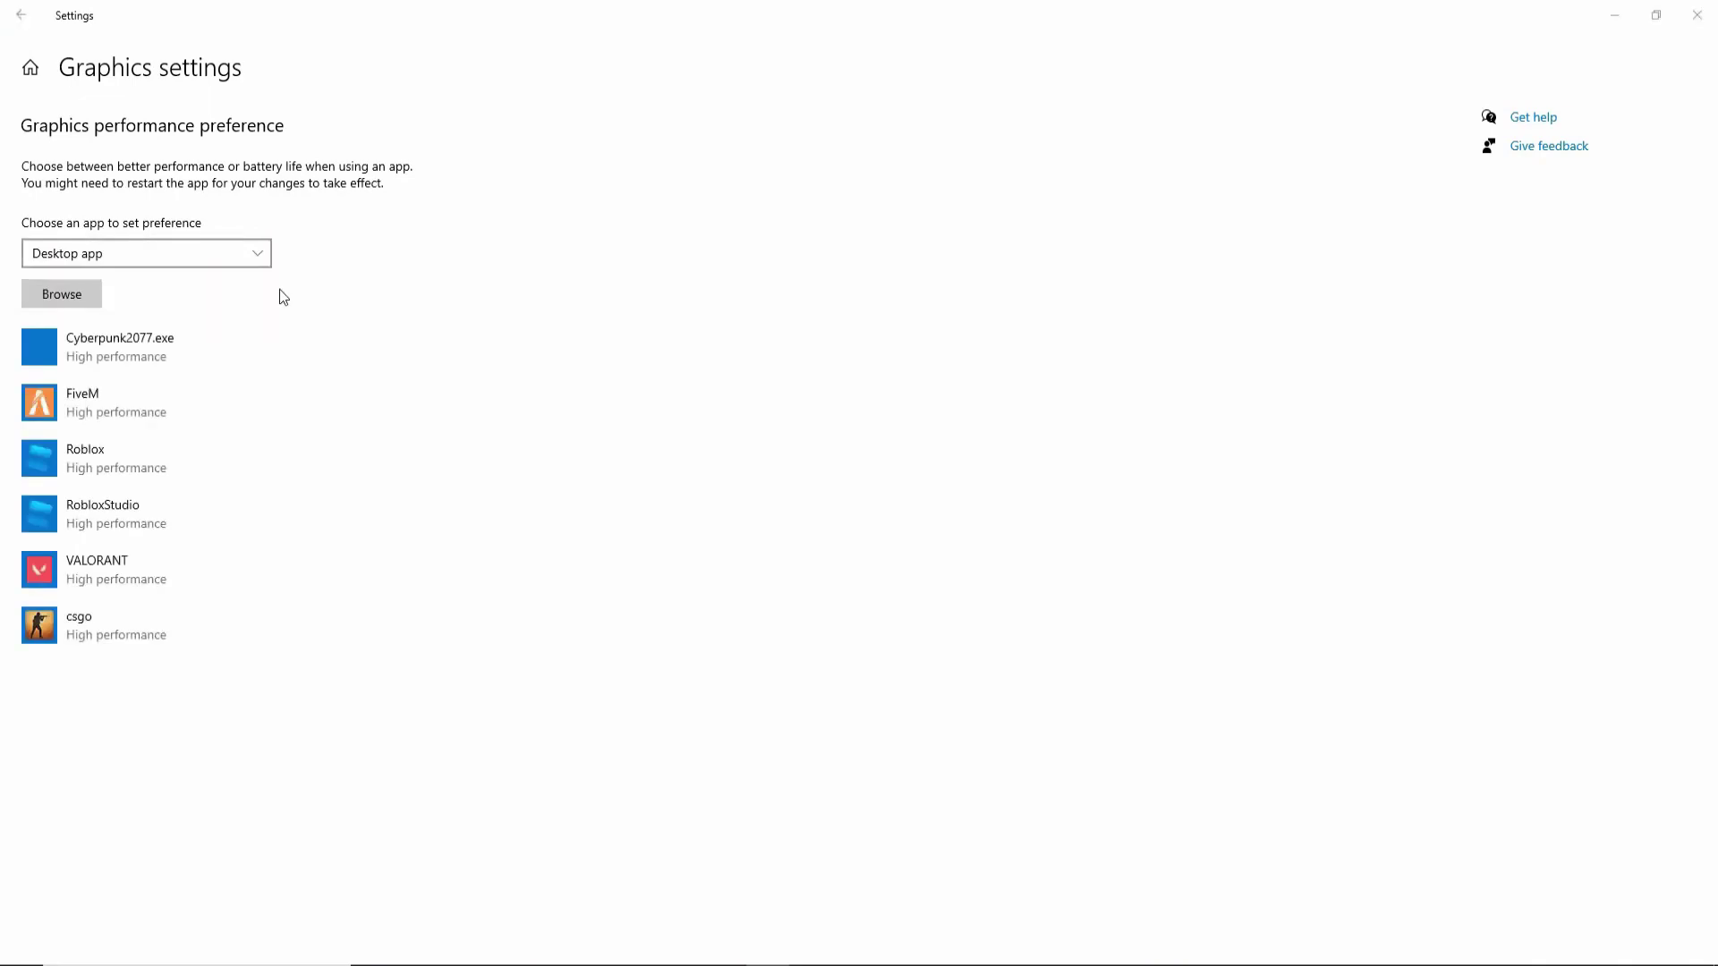
Browse drives C:, F:, E: and D: looking for the Fortnite executable.
click(64, 296)
drag(445, 15, 848, 32)
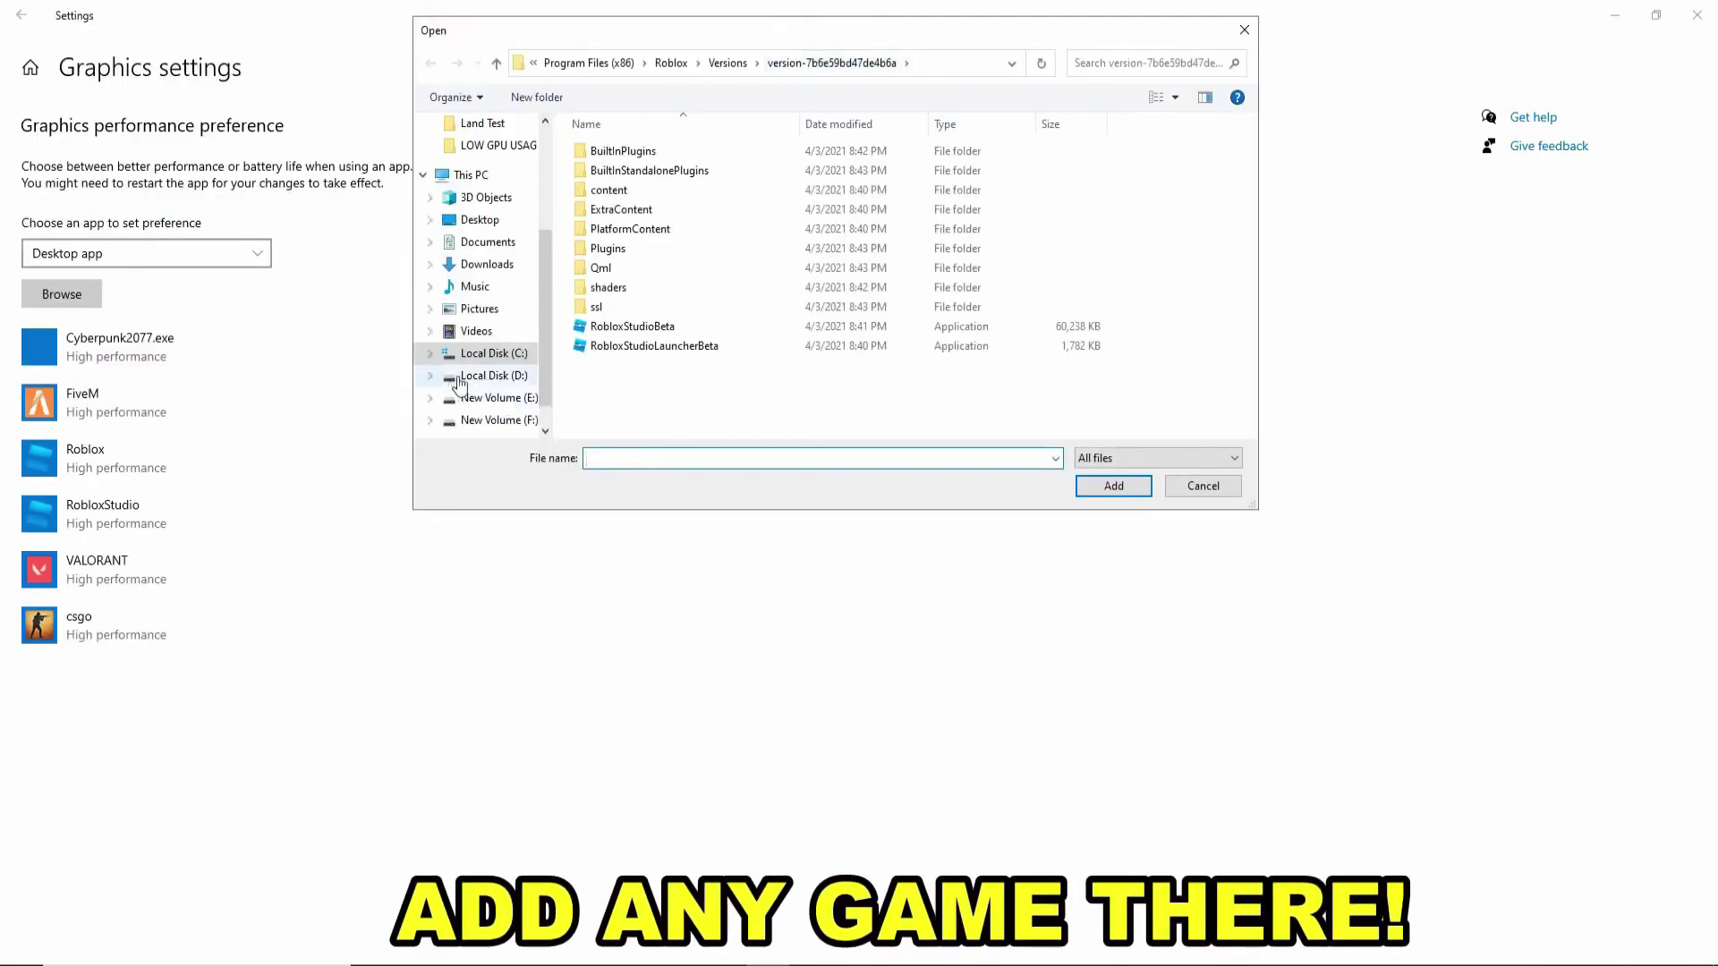
click(519, 350)
drag(545, 335, 544, 375)
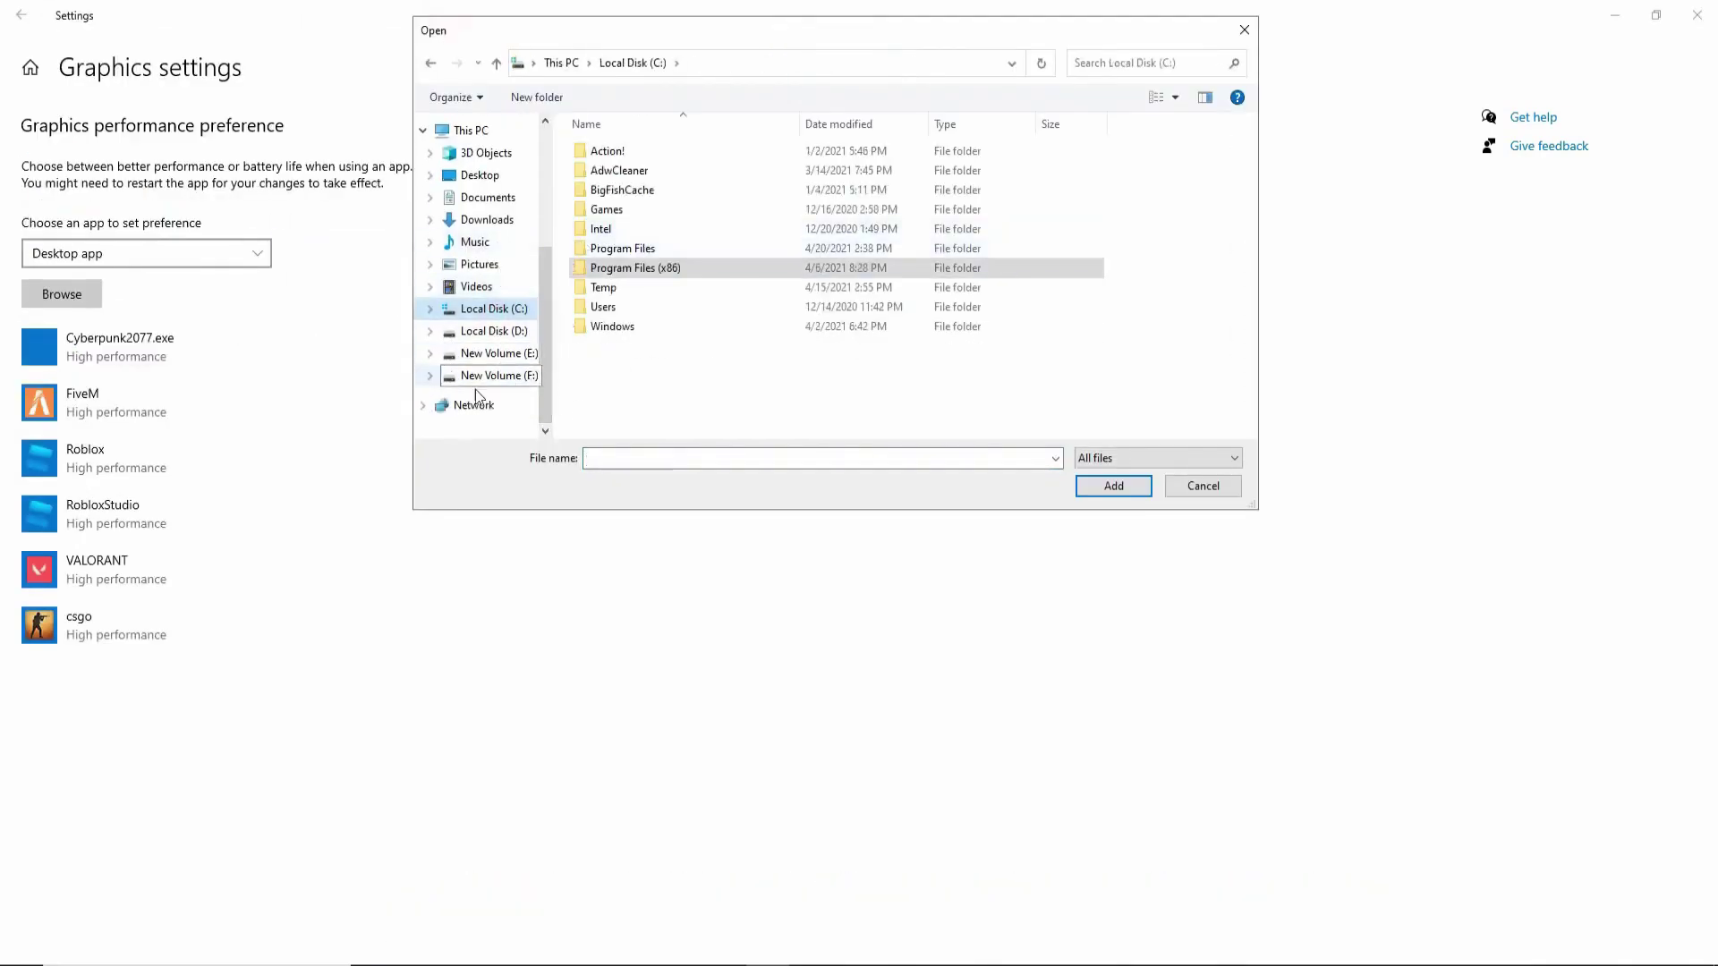
click(498, 377)
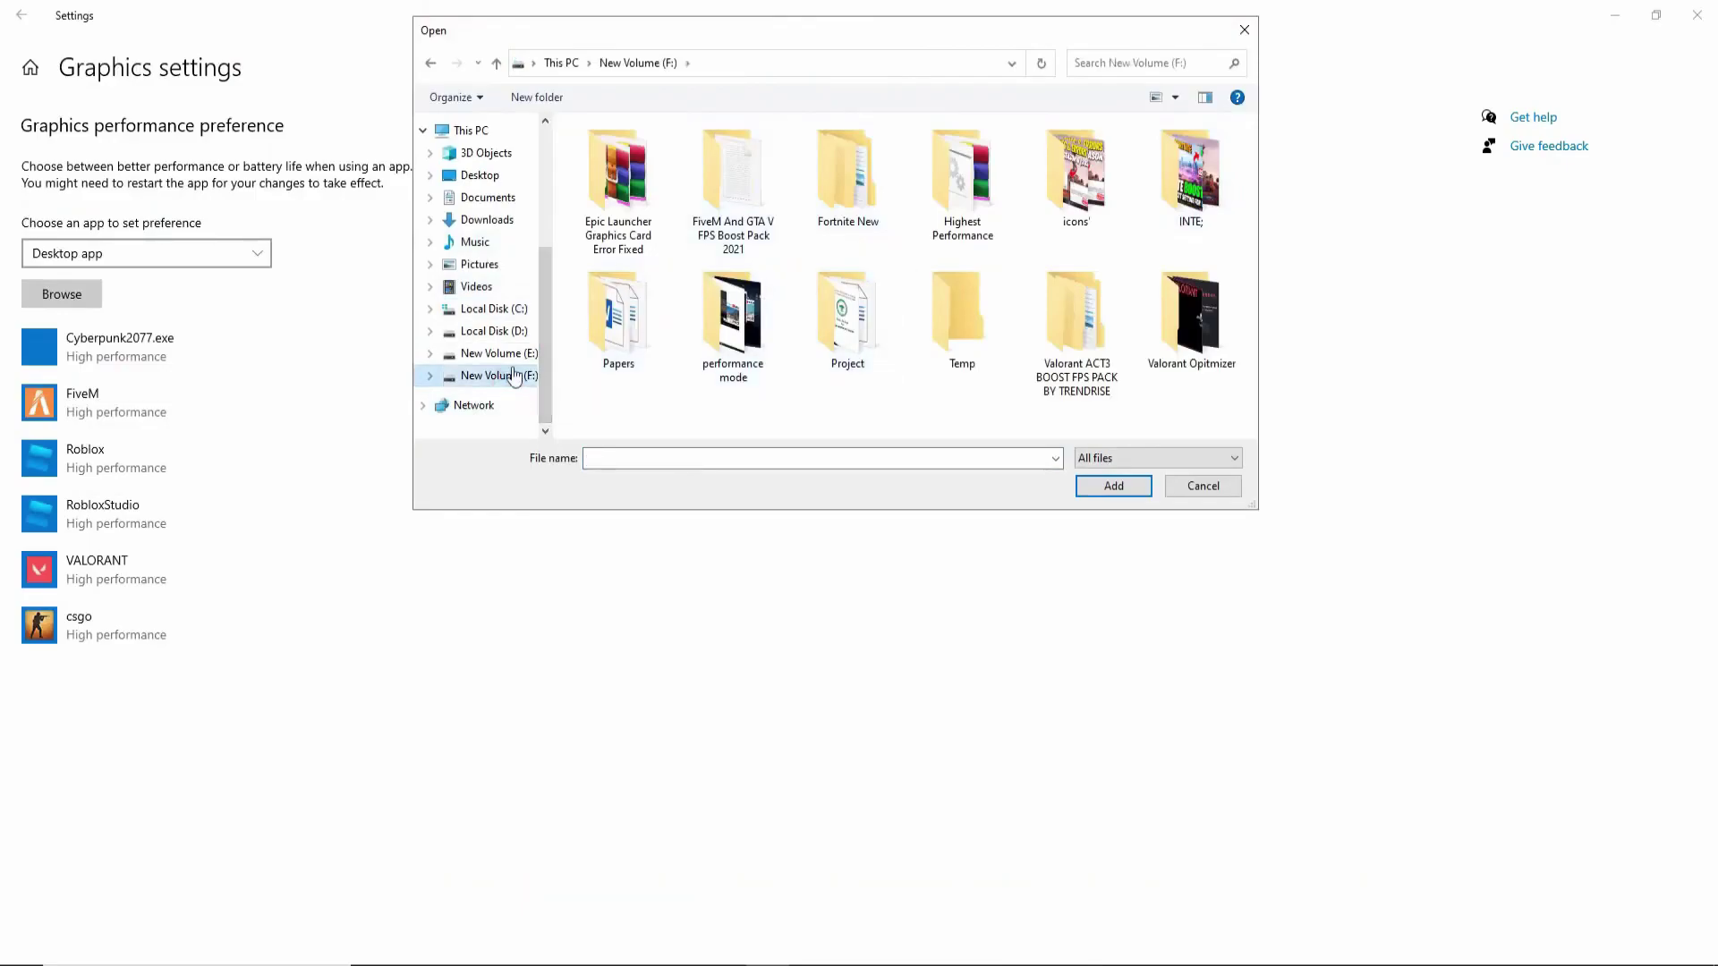
click(497, 355)
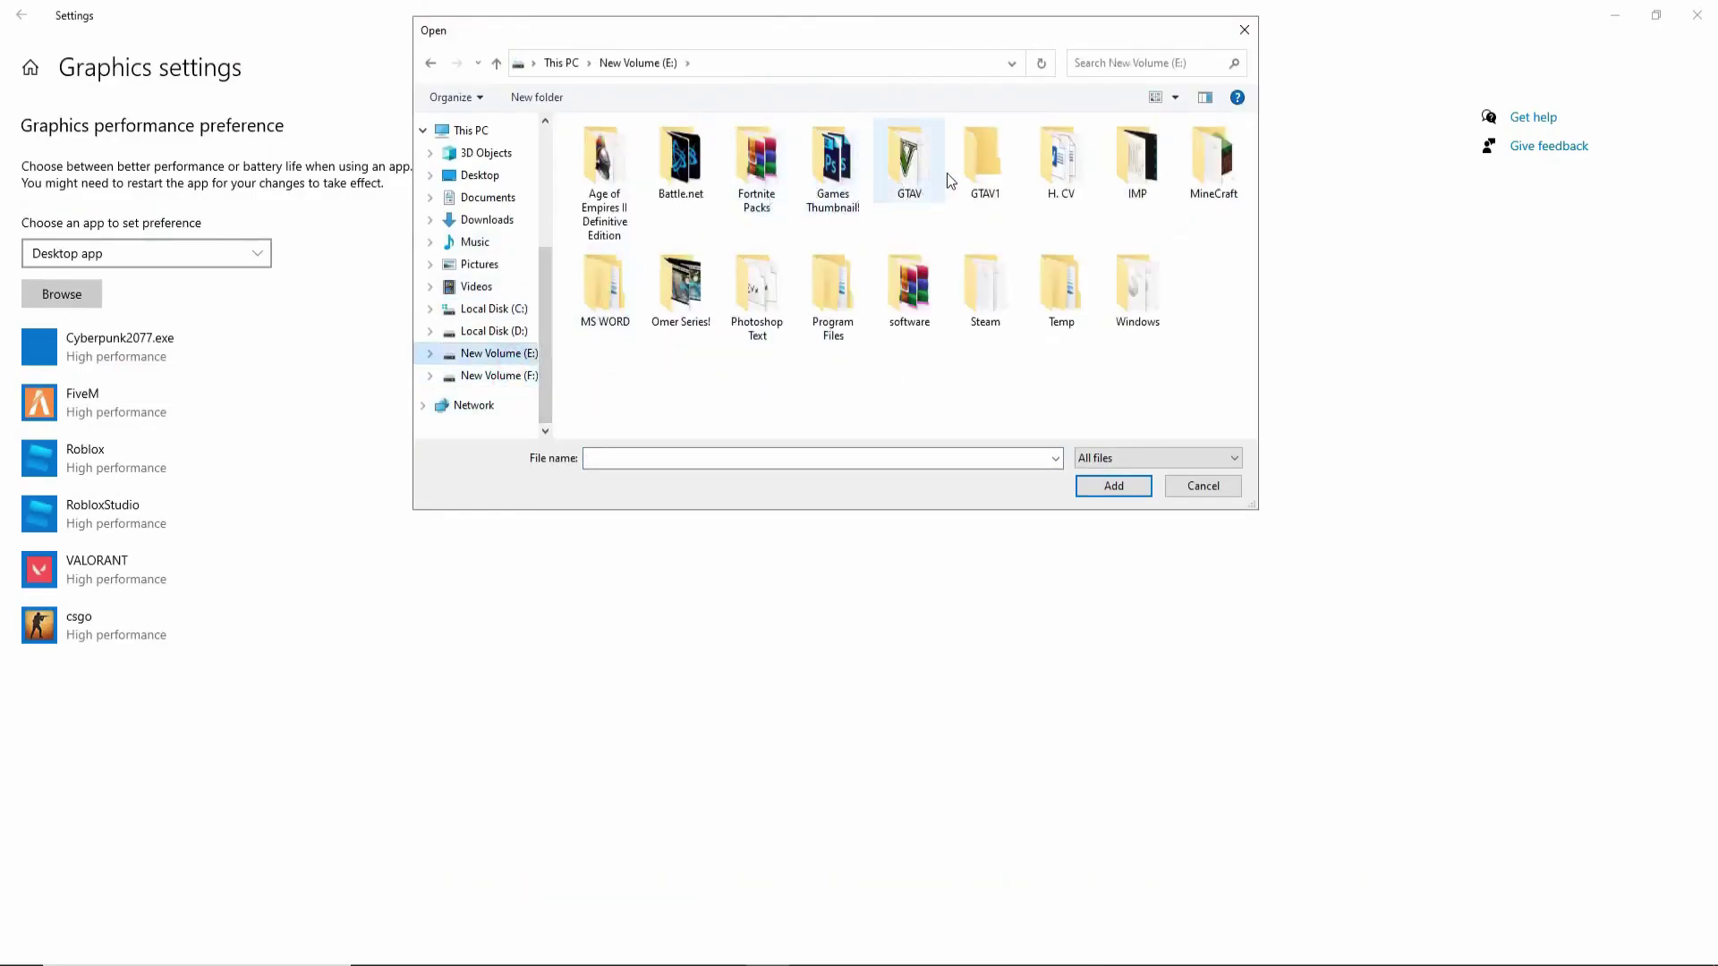
click(497, 335)
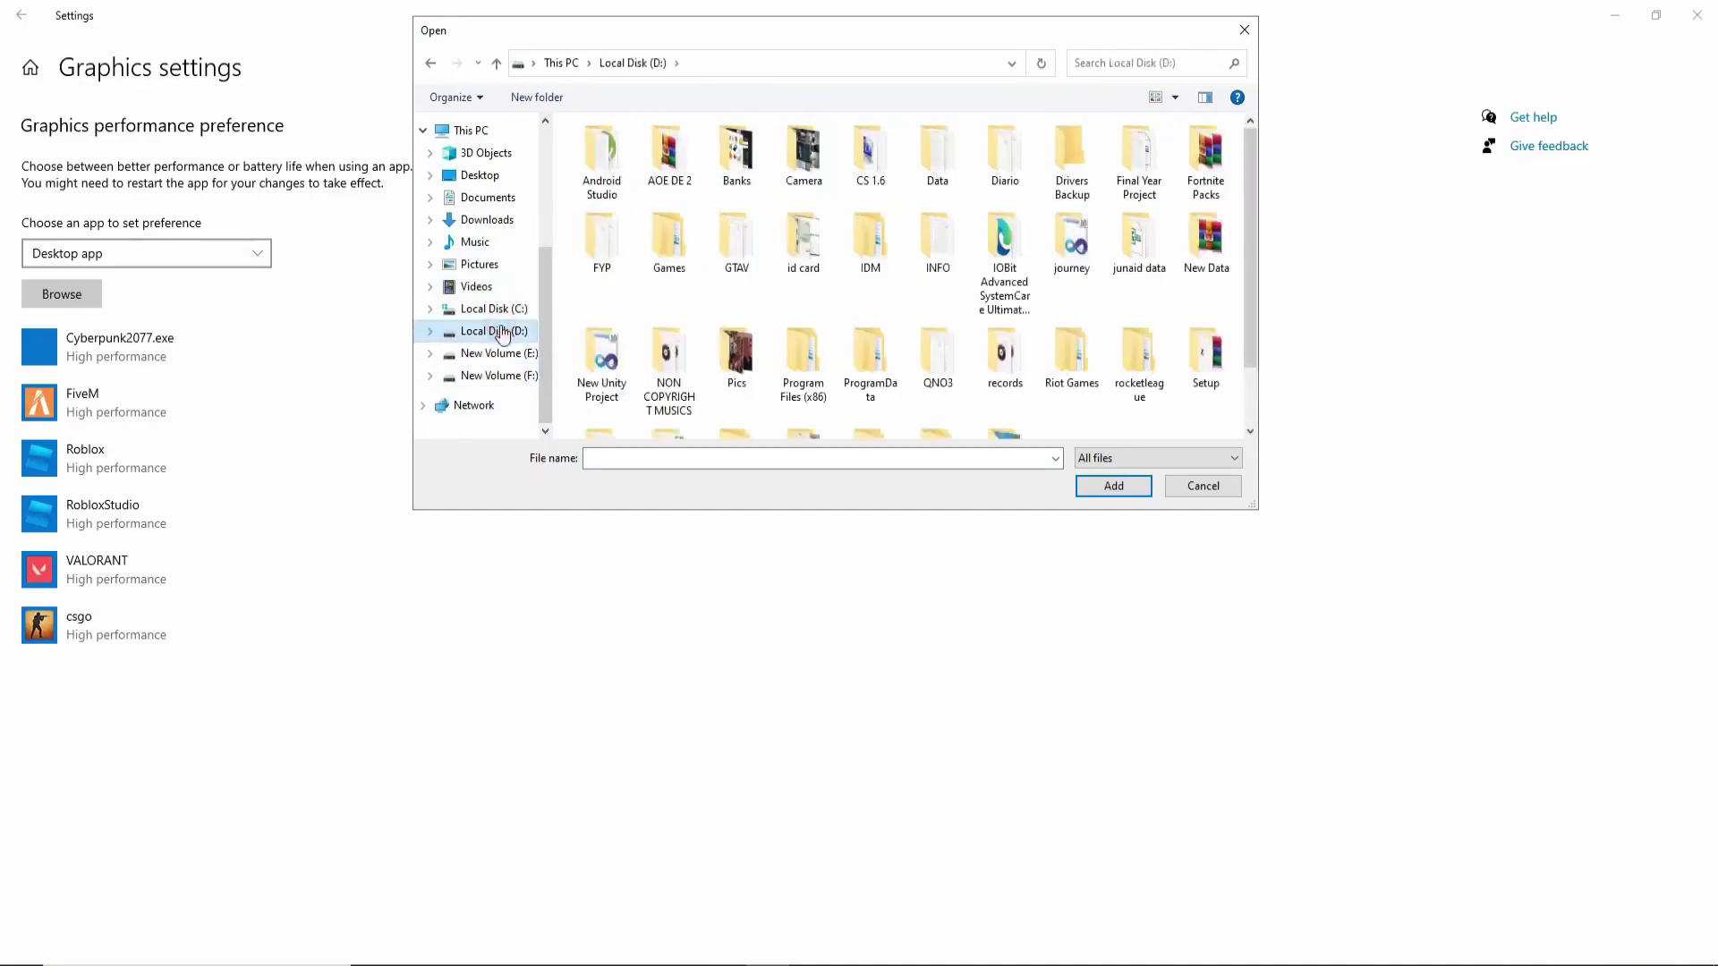
click(518, 383)
Add FortniteClient-Win64-Shipping.exe from Fortnite New\...\Binaries\Win64 and save it as High performance.
double_click(840, 179)
double_click(626, 148)
double_click(614, 188)
double_click(615, 157)
double_click(632, 169)
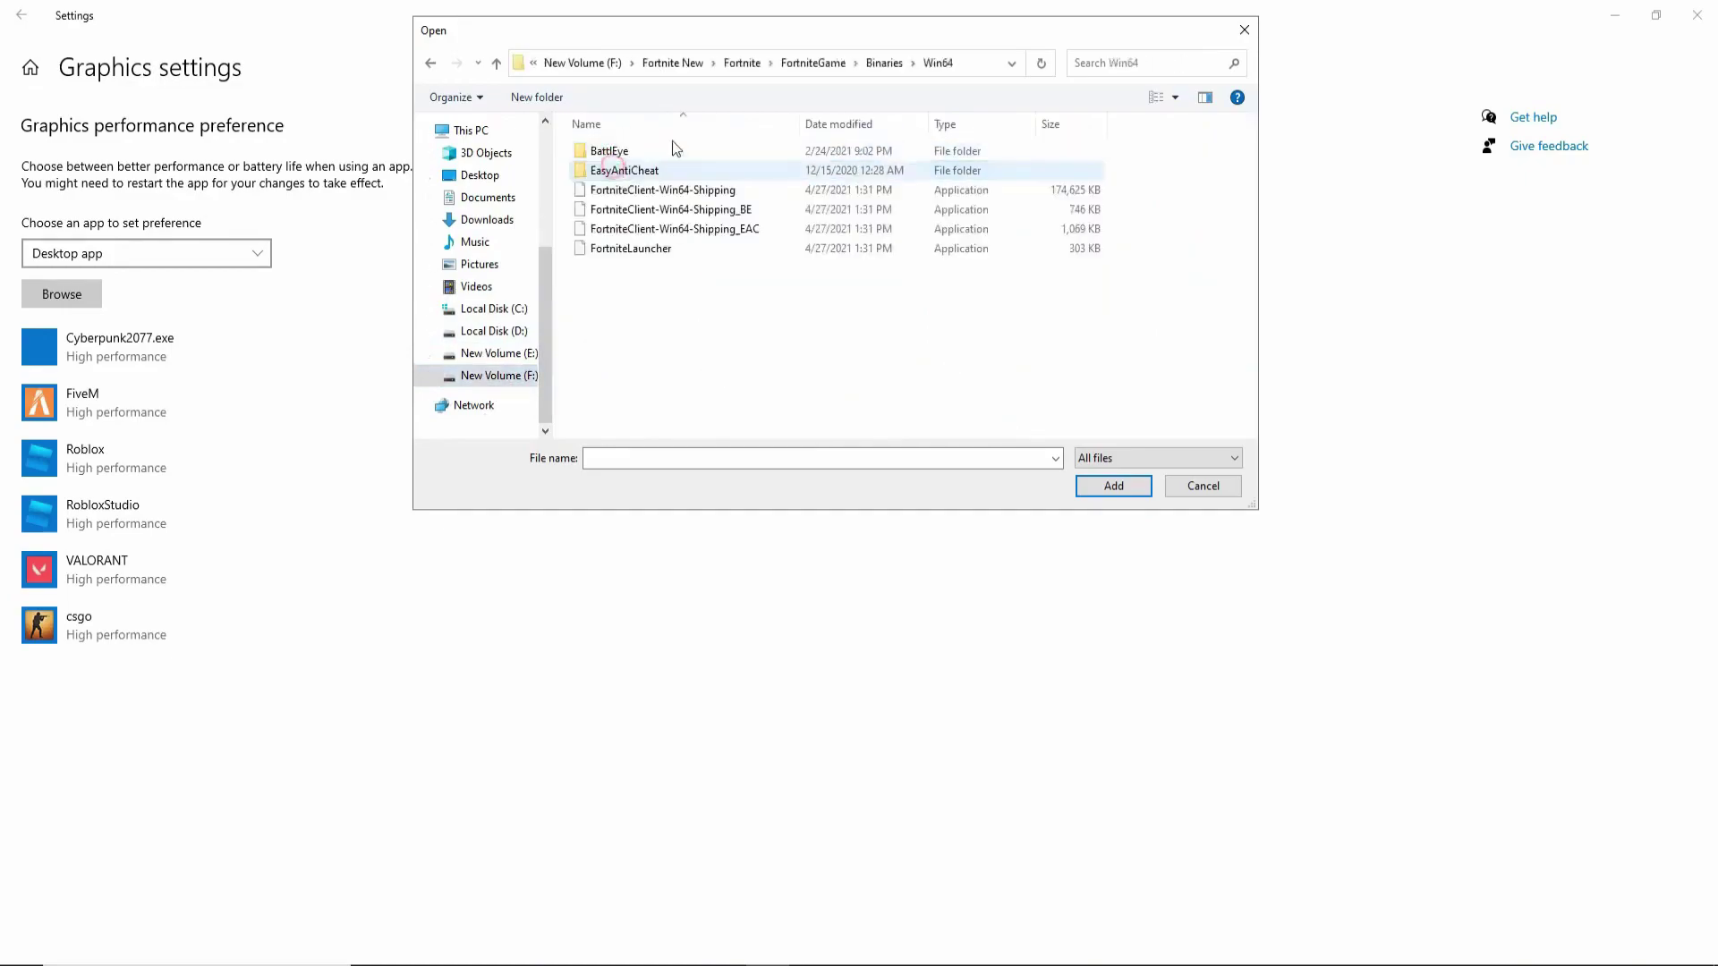
double_click(716, 191)
click(277, 547)
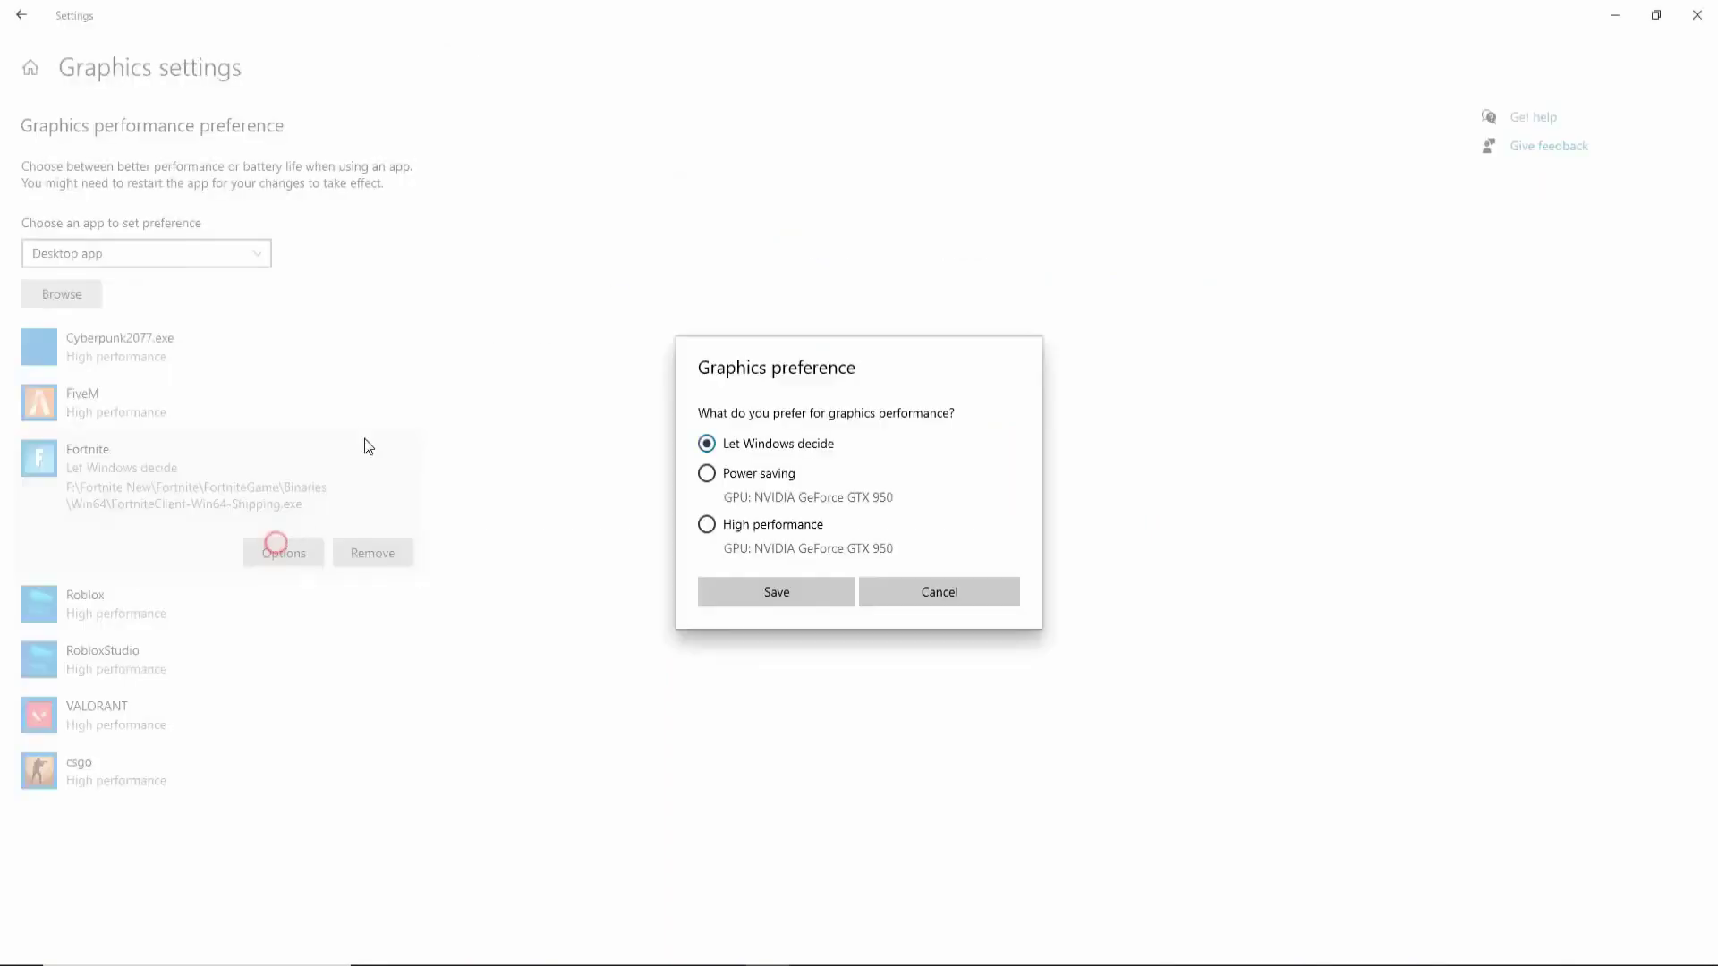
click(763, 595)
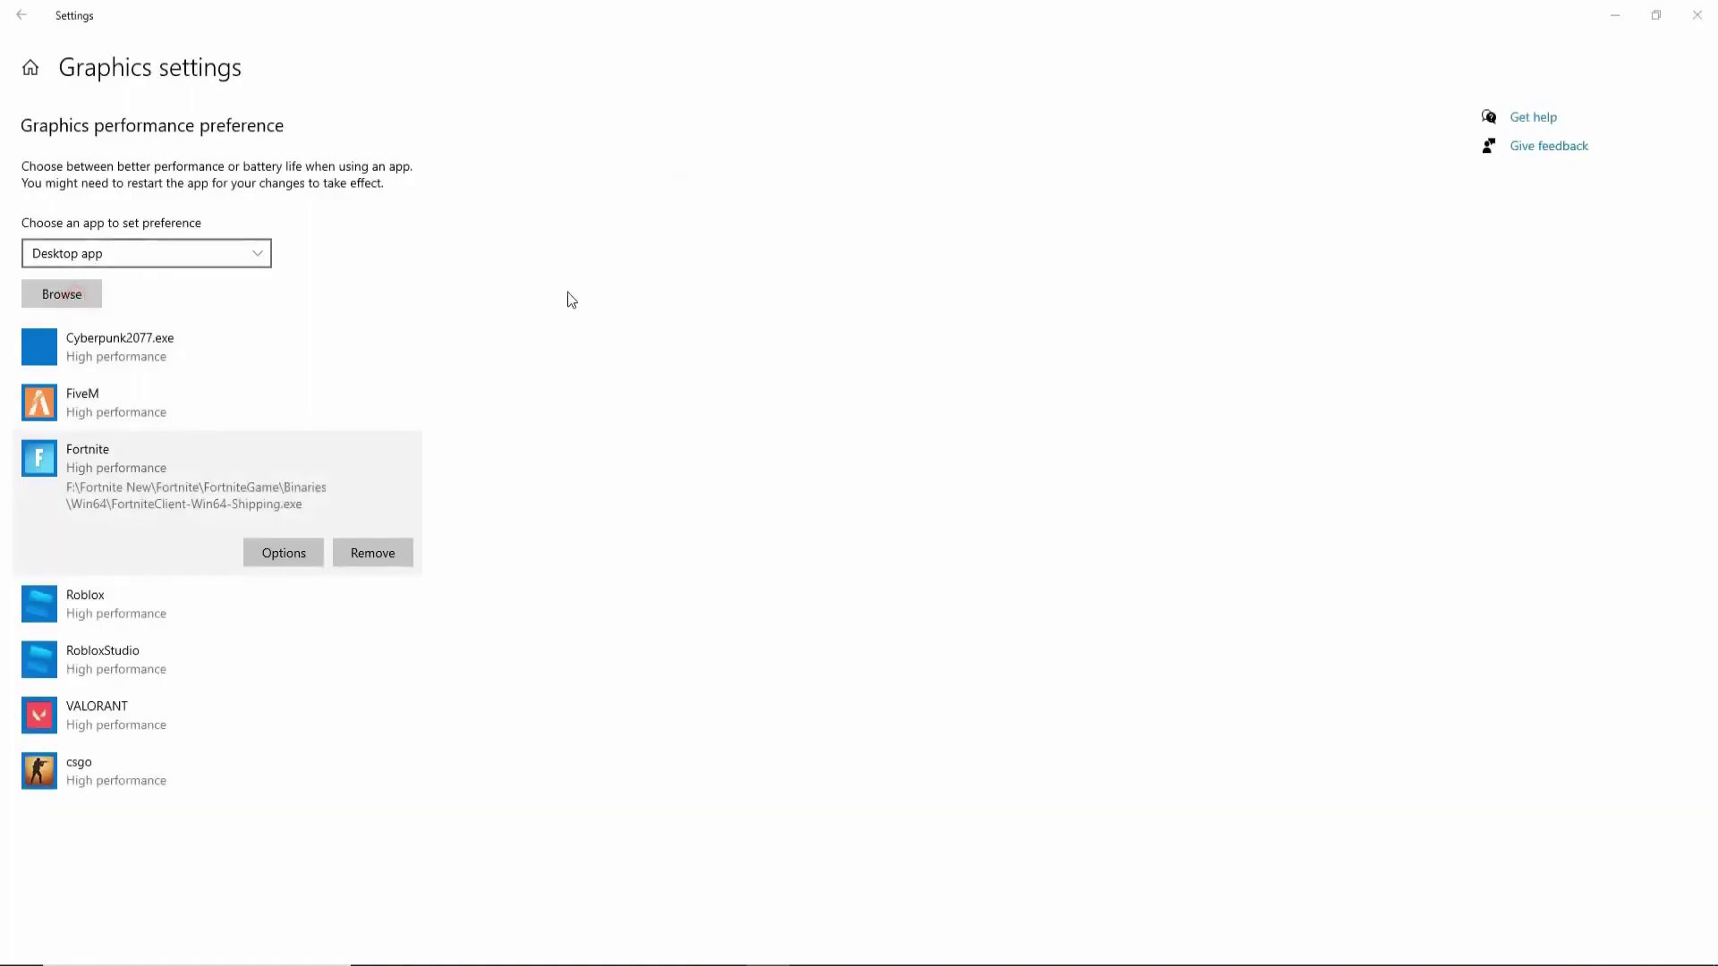
Add GTA5.exe from the GTAV folder and save it as High performance.
click(492, 376)
double_click(901, 176)
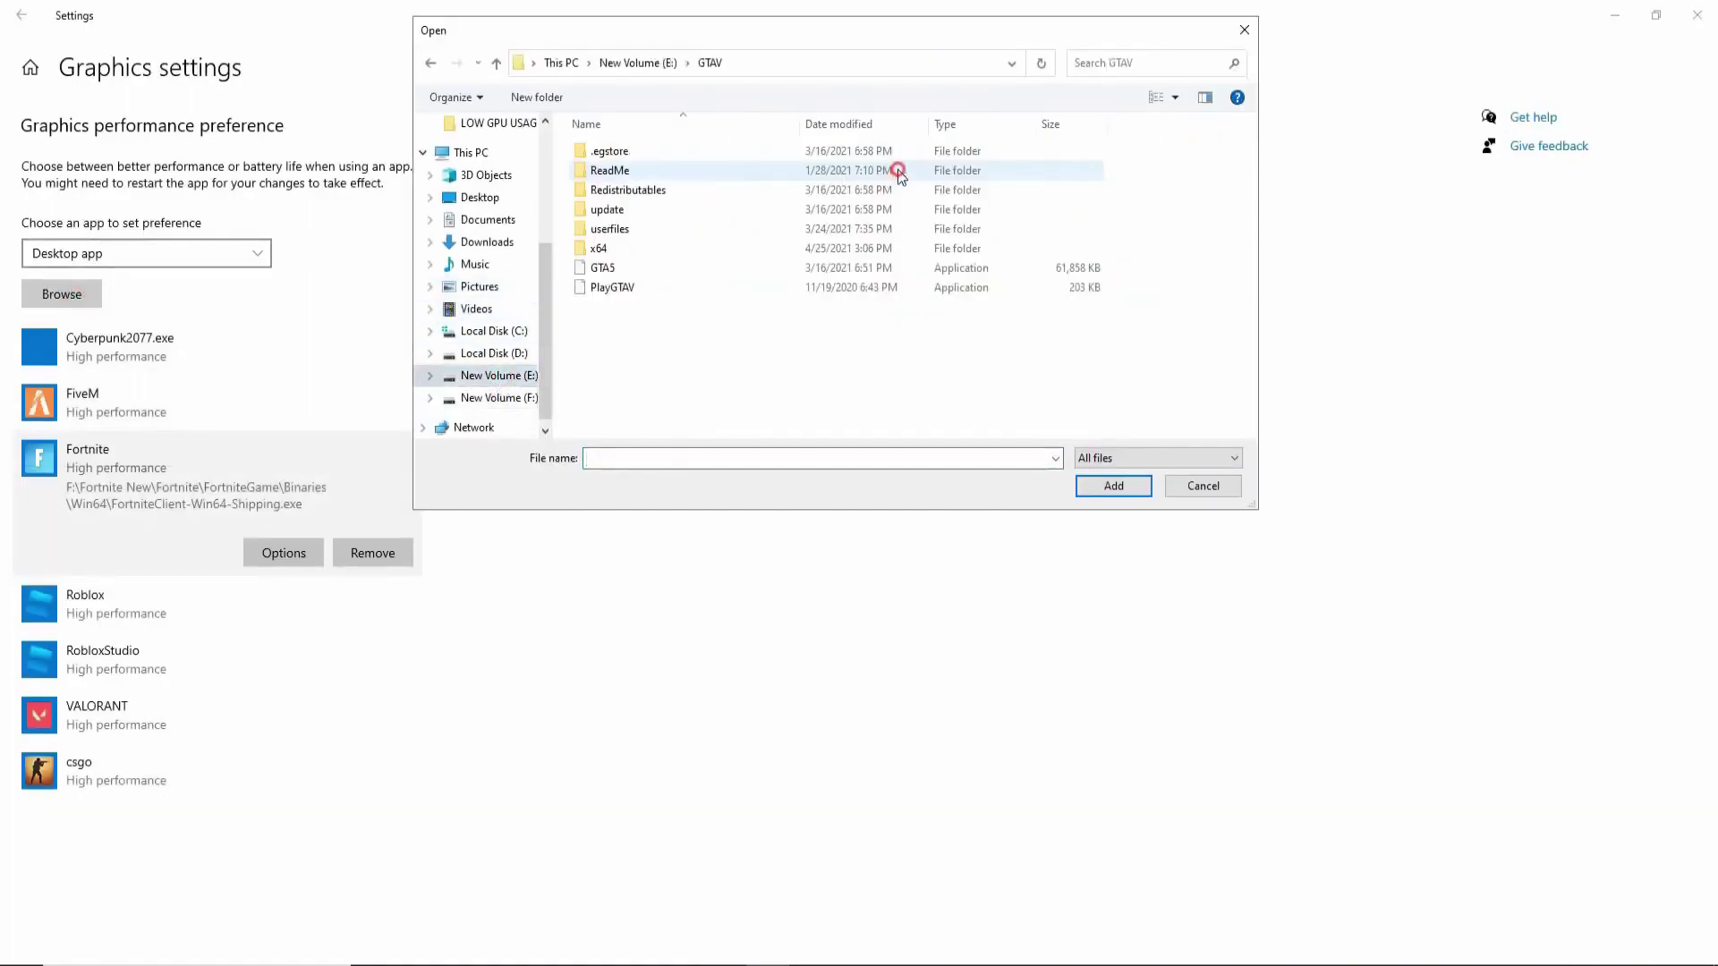
double_click(640, 265)
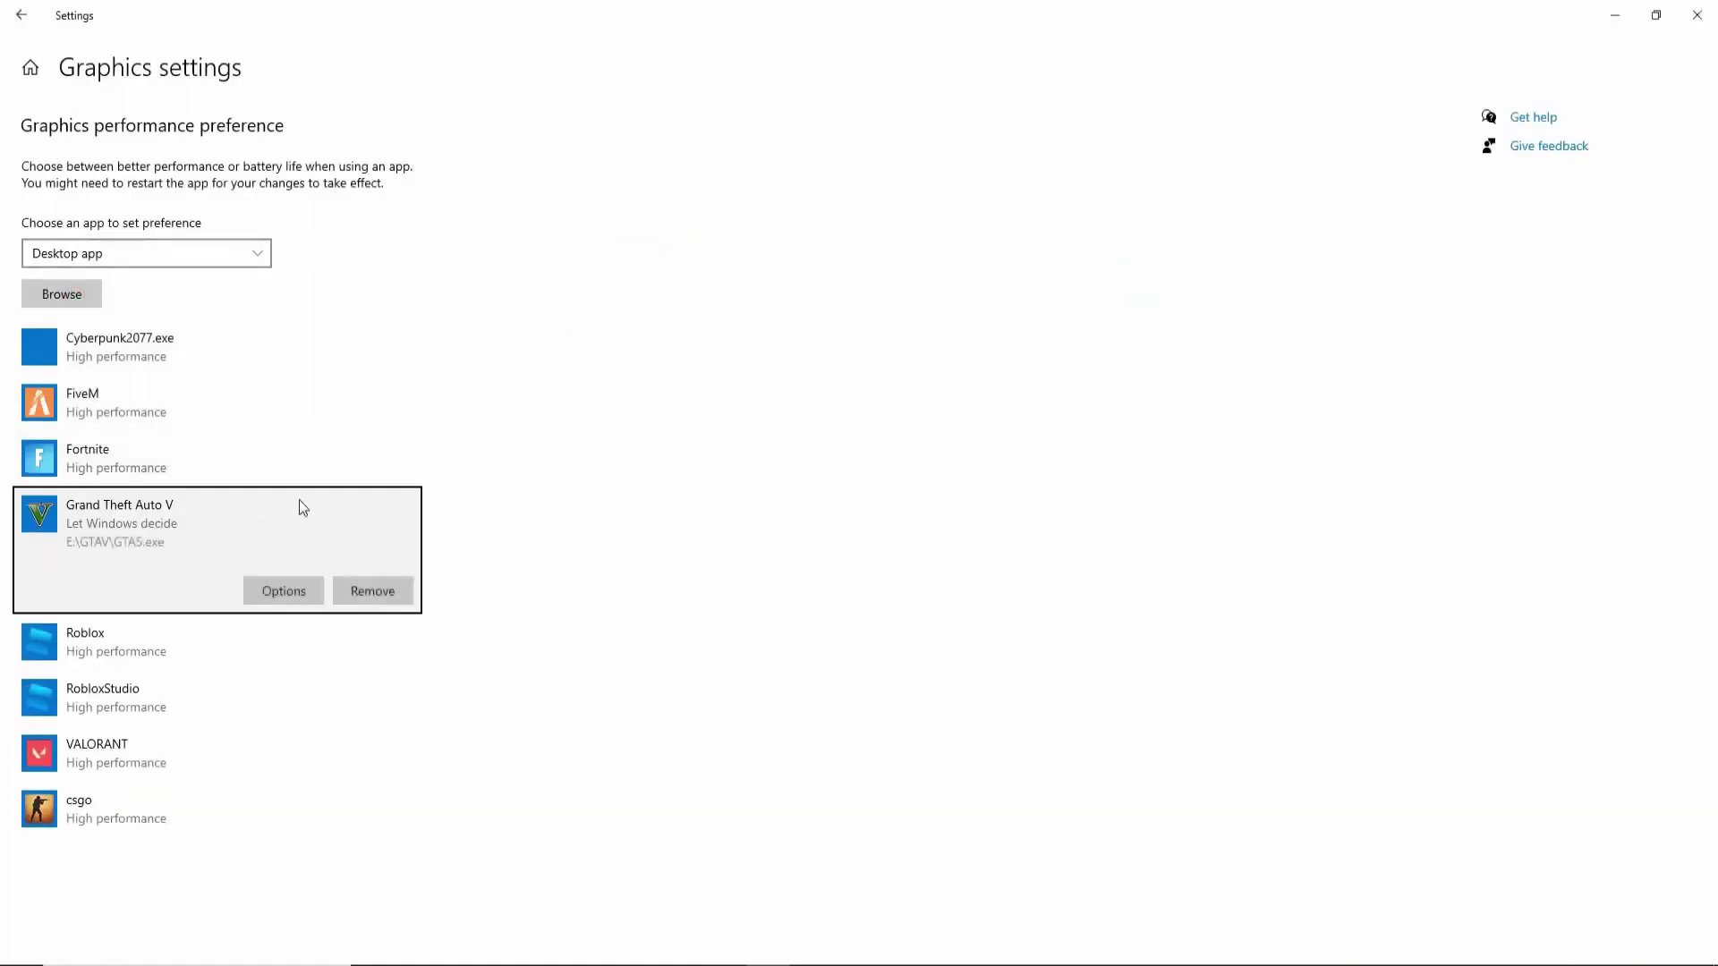
click(268, 582)
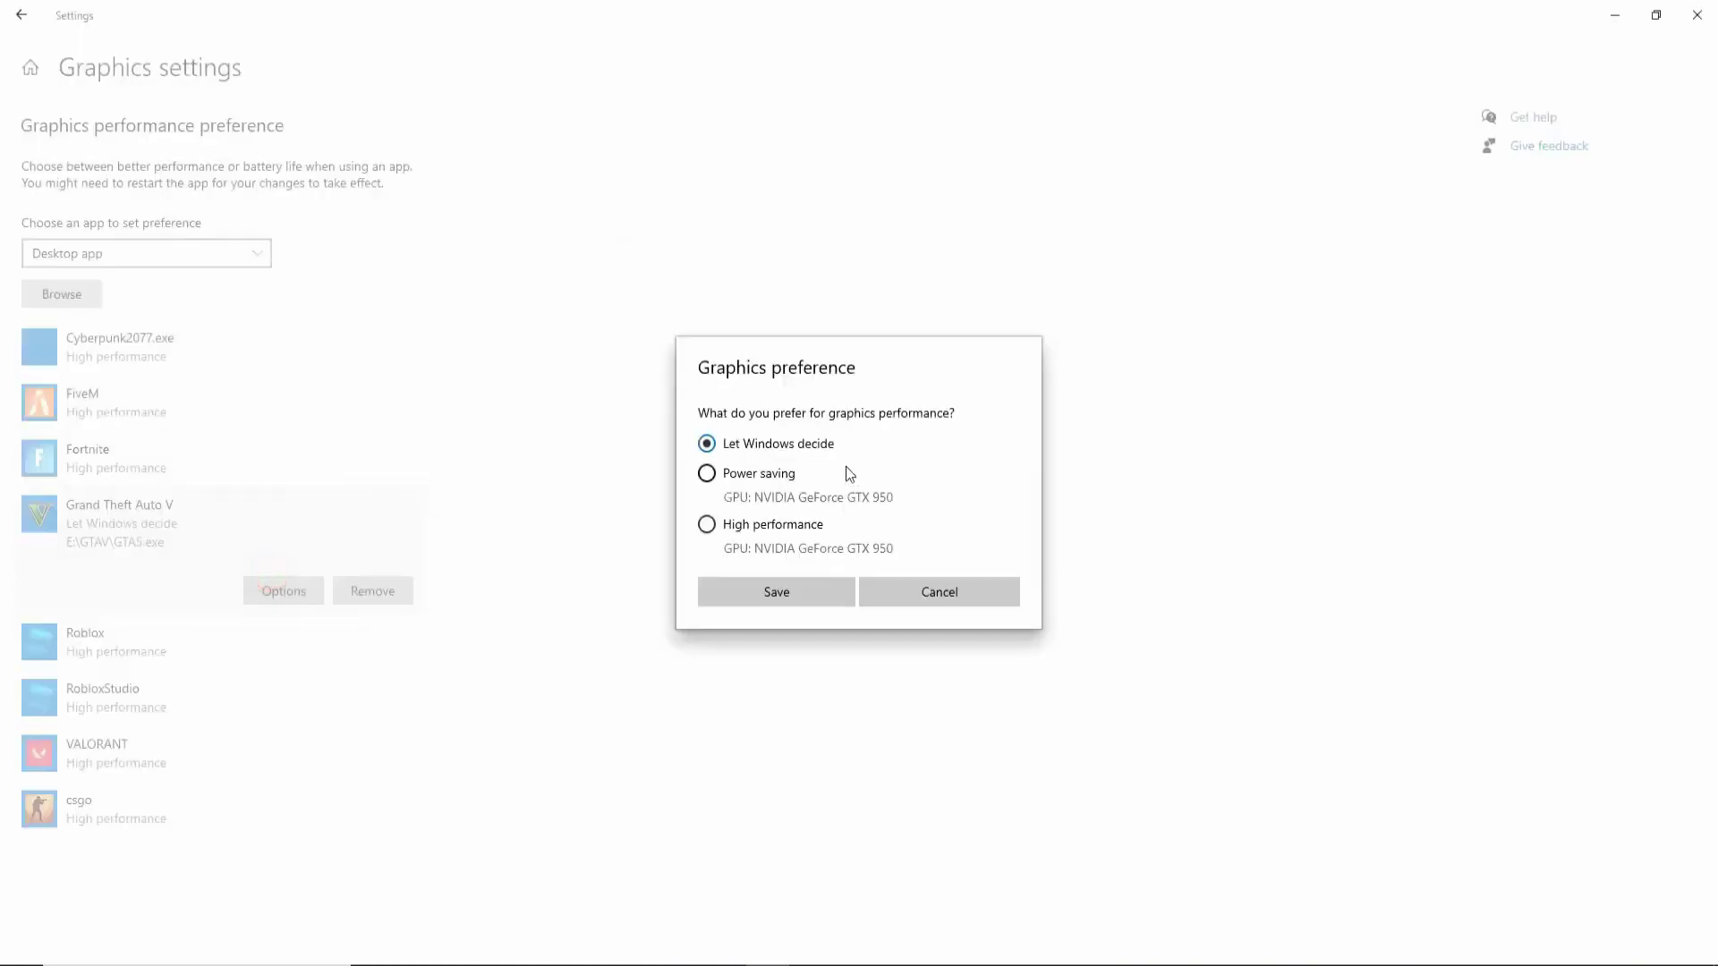
click(816, 583)
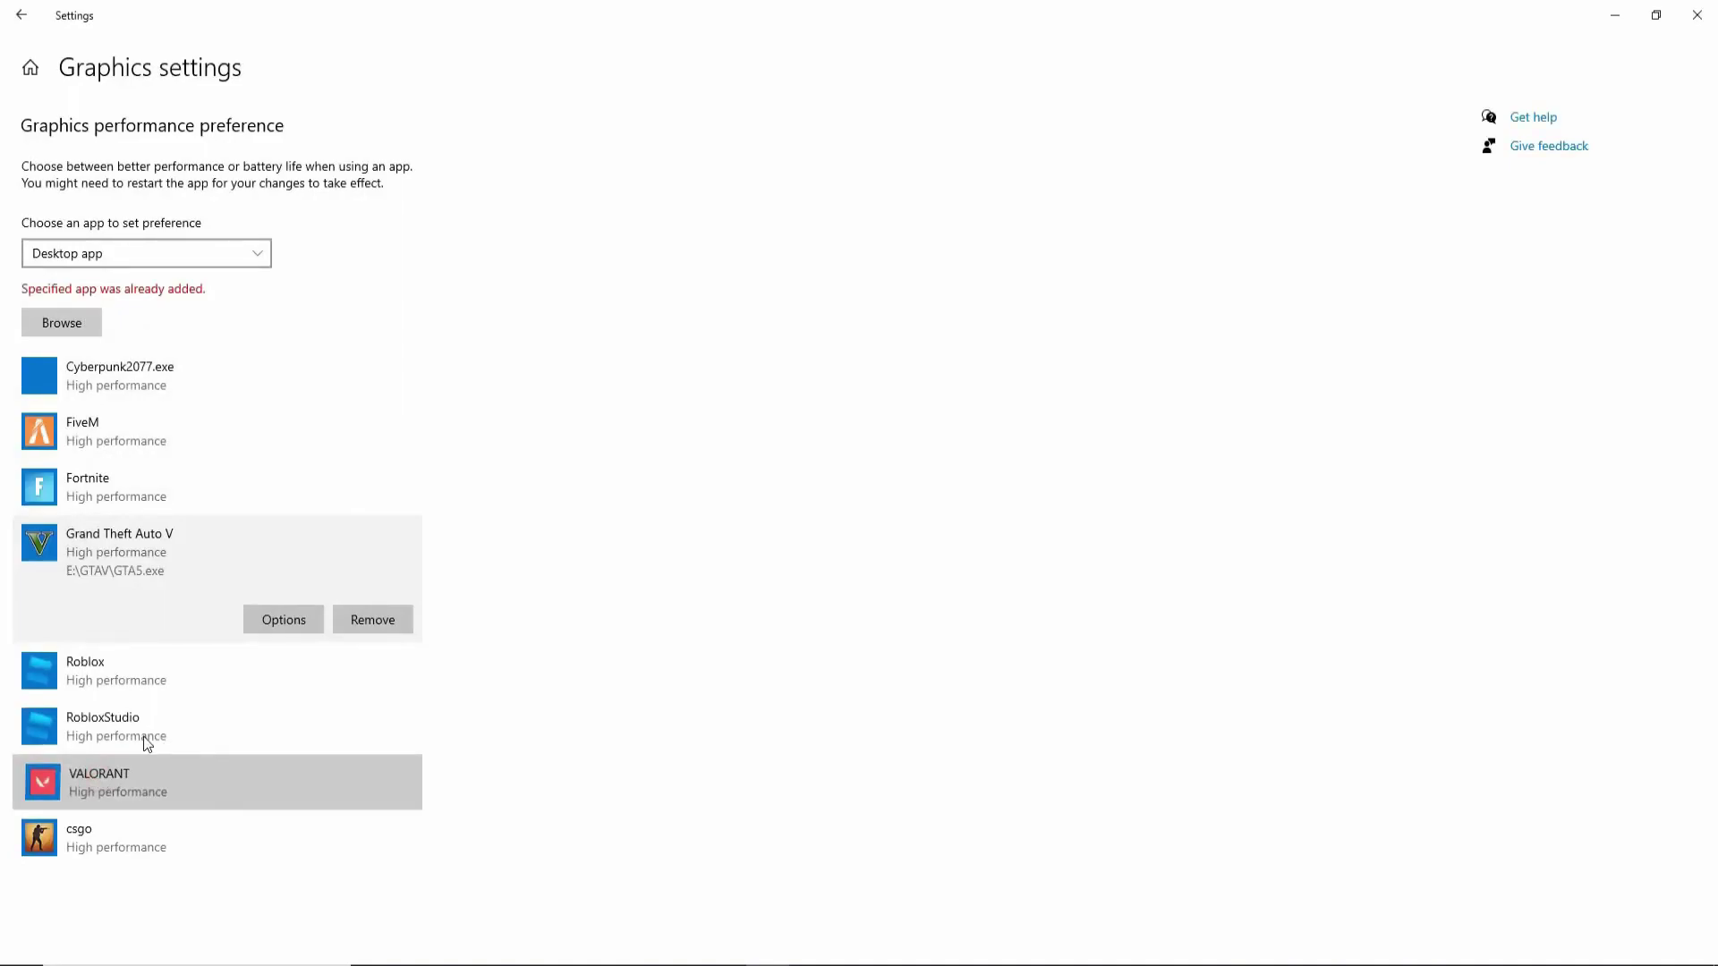
Re-save VALORANT at High performance, check the csgo entry, and close Settings.
click(147, 783)
click(284, 775)
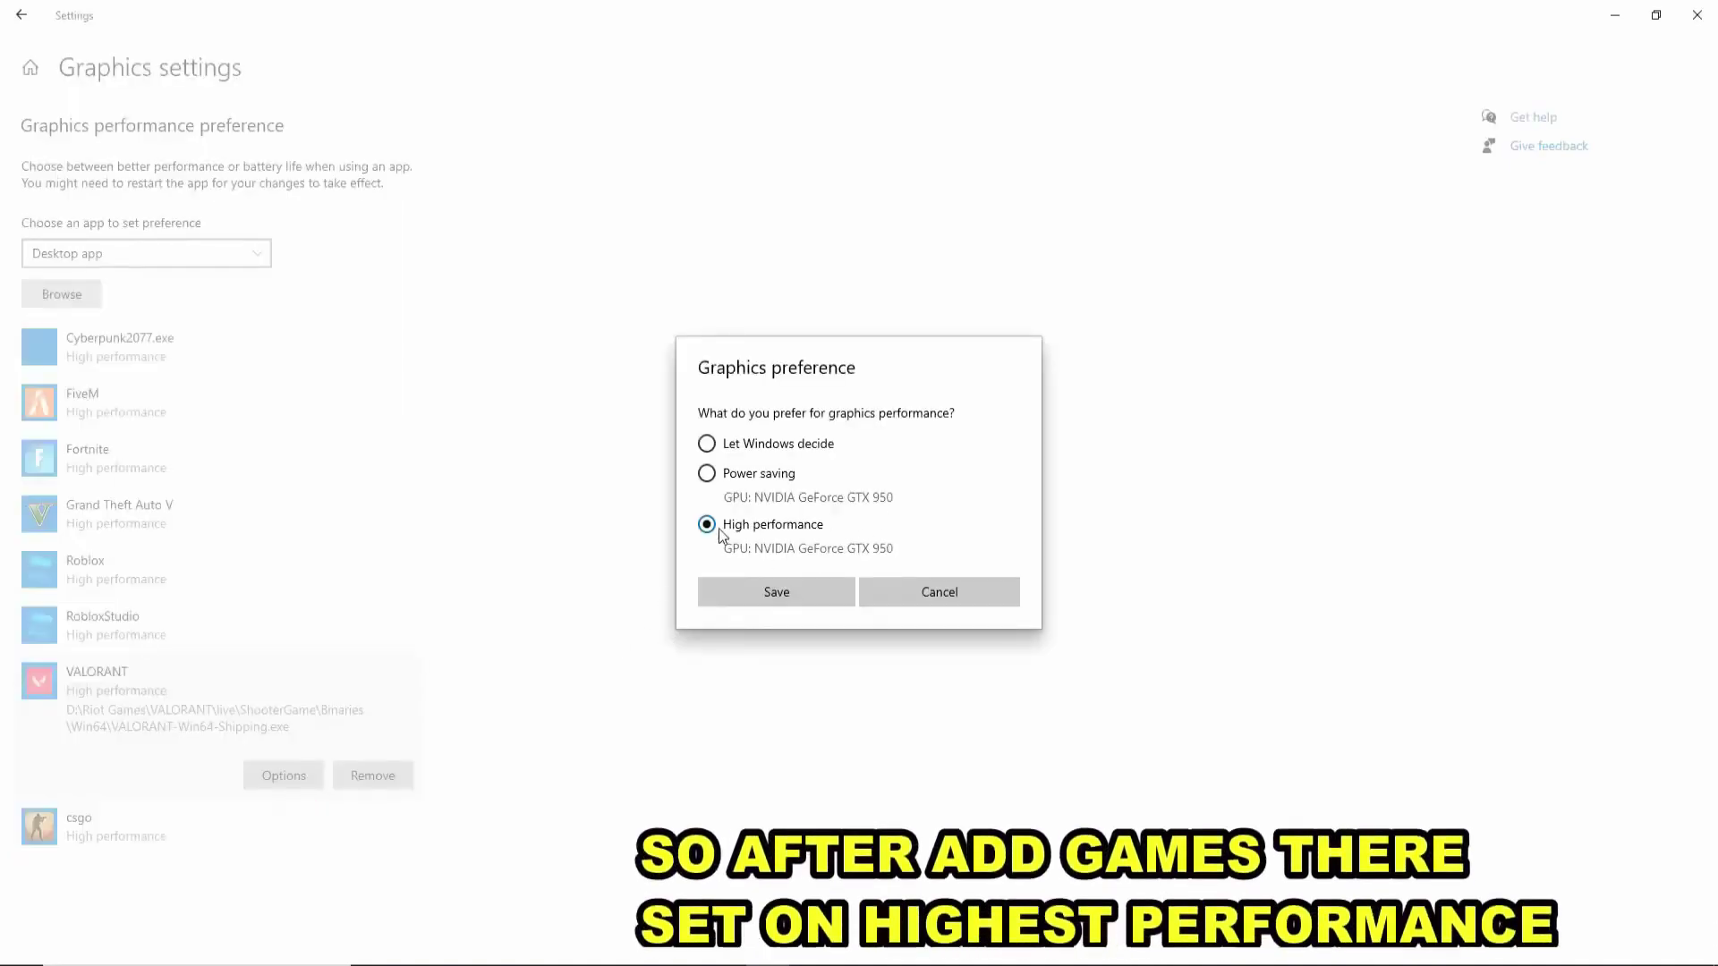
click(823, 592)
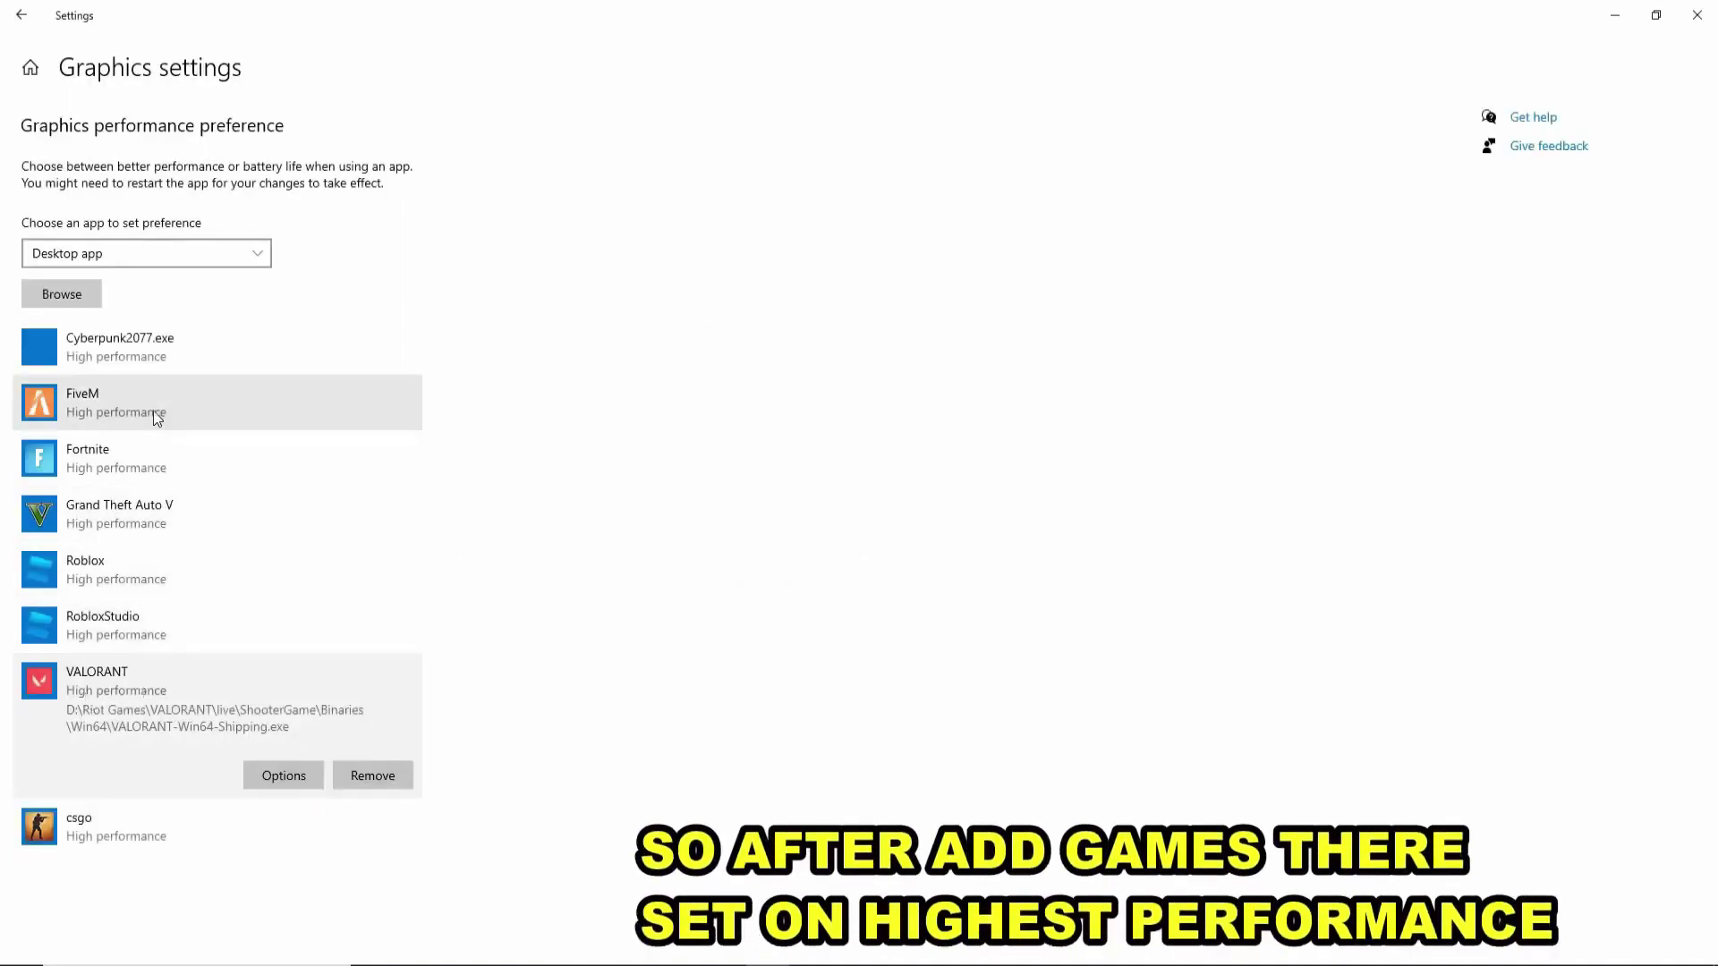
click(175, 818)
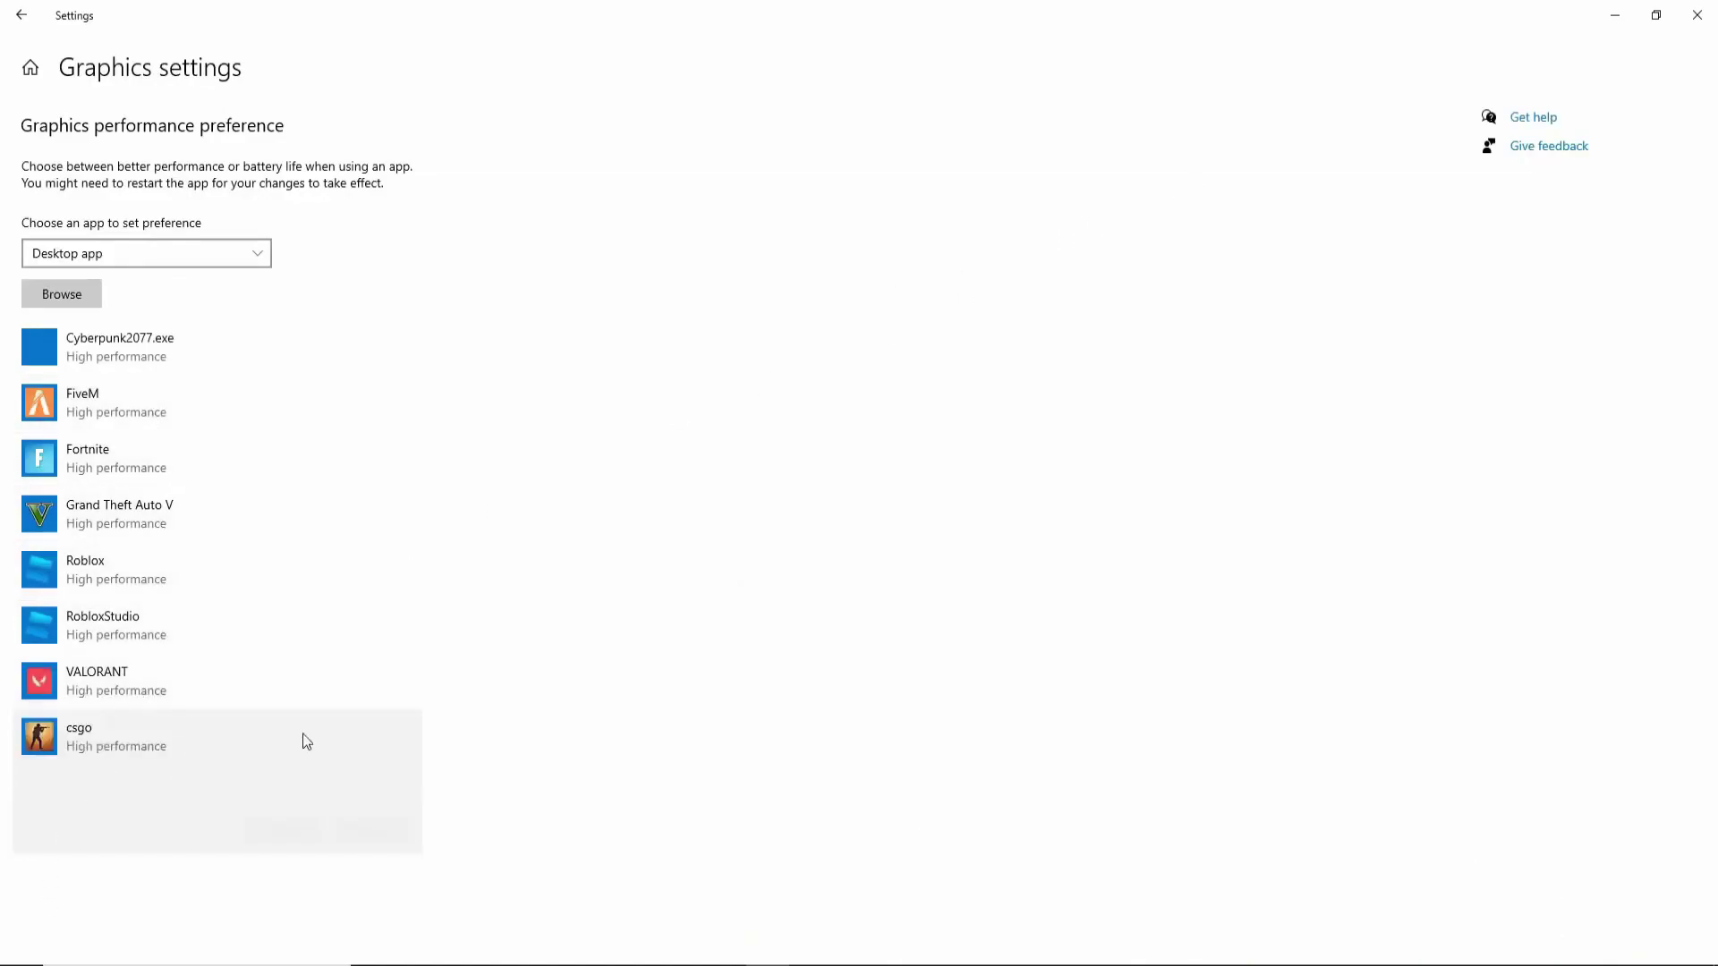
click(126, 673)
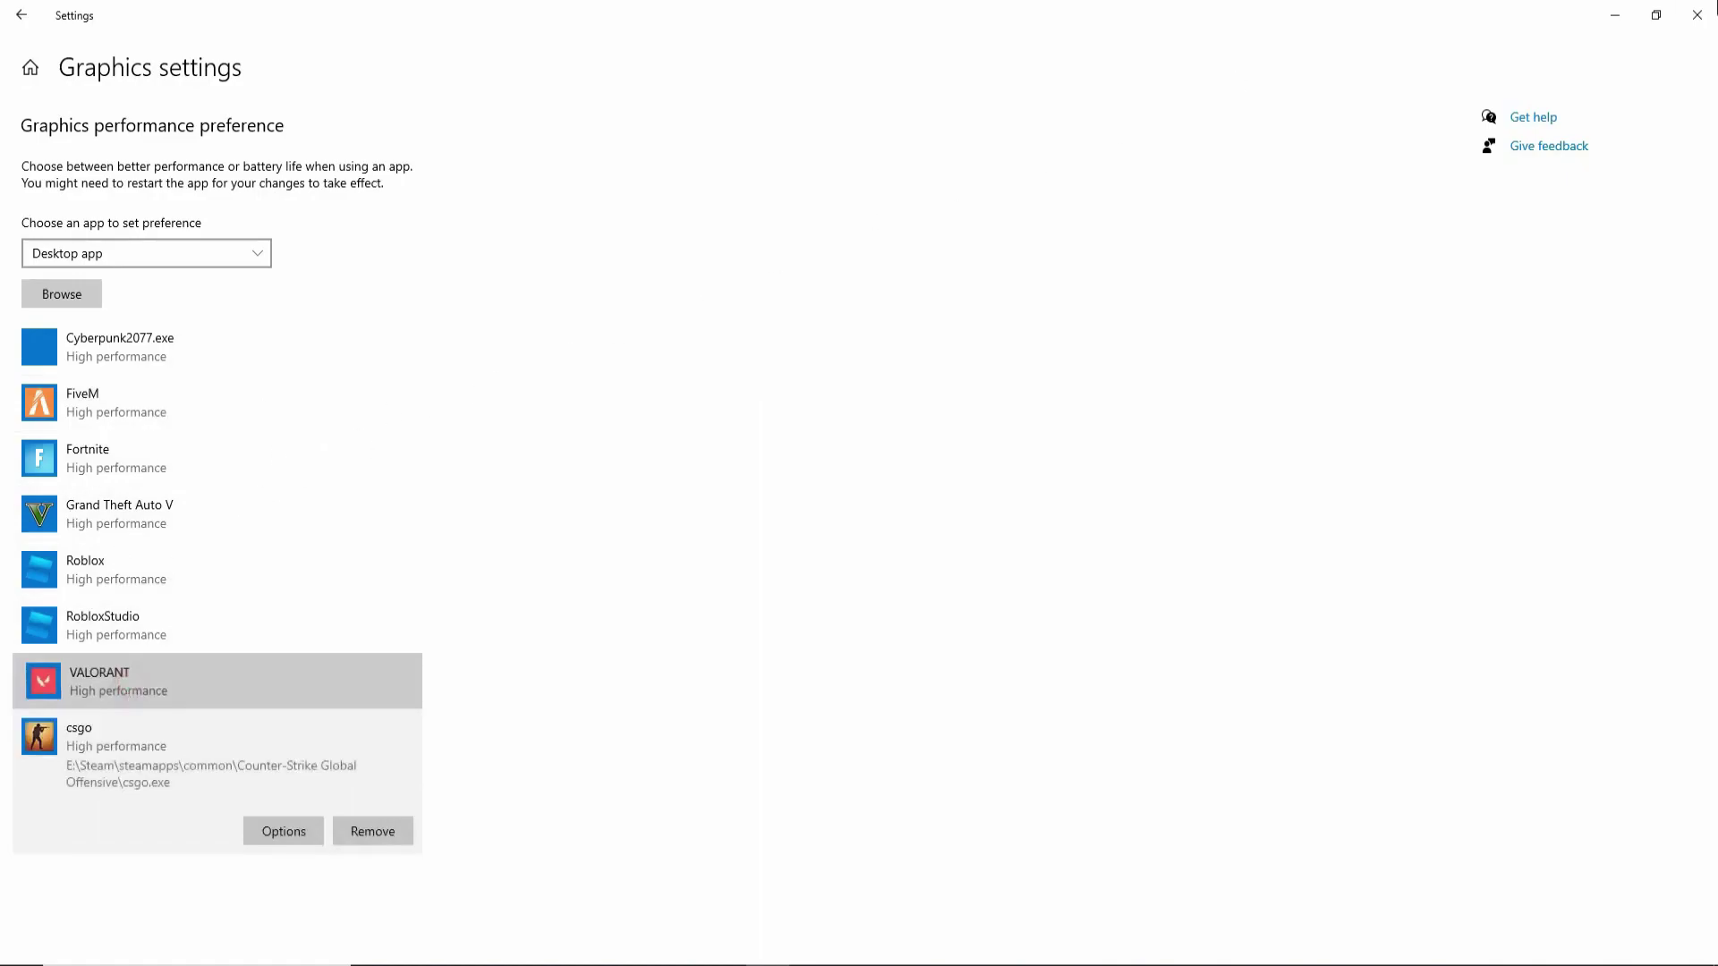
click(1713, 9)
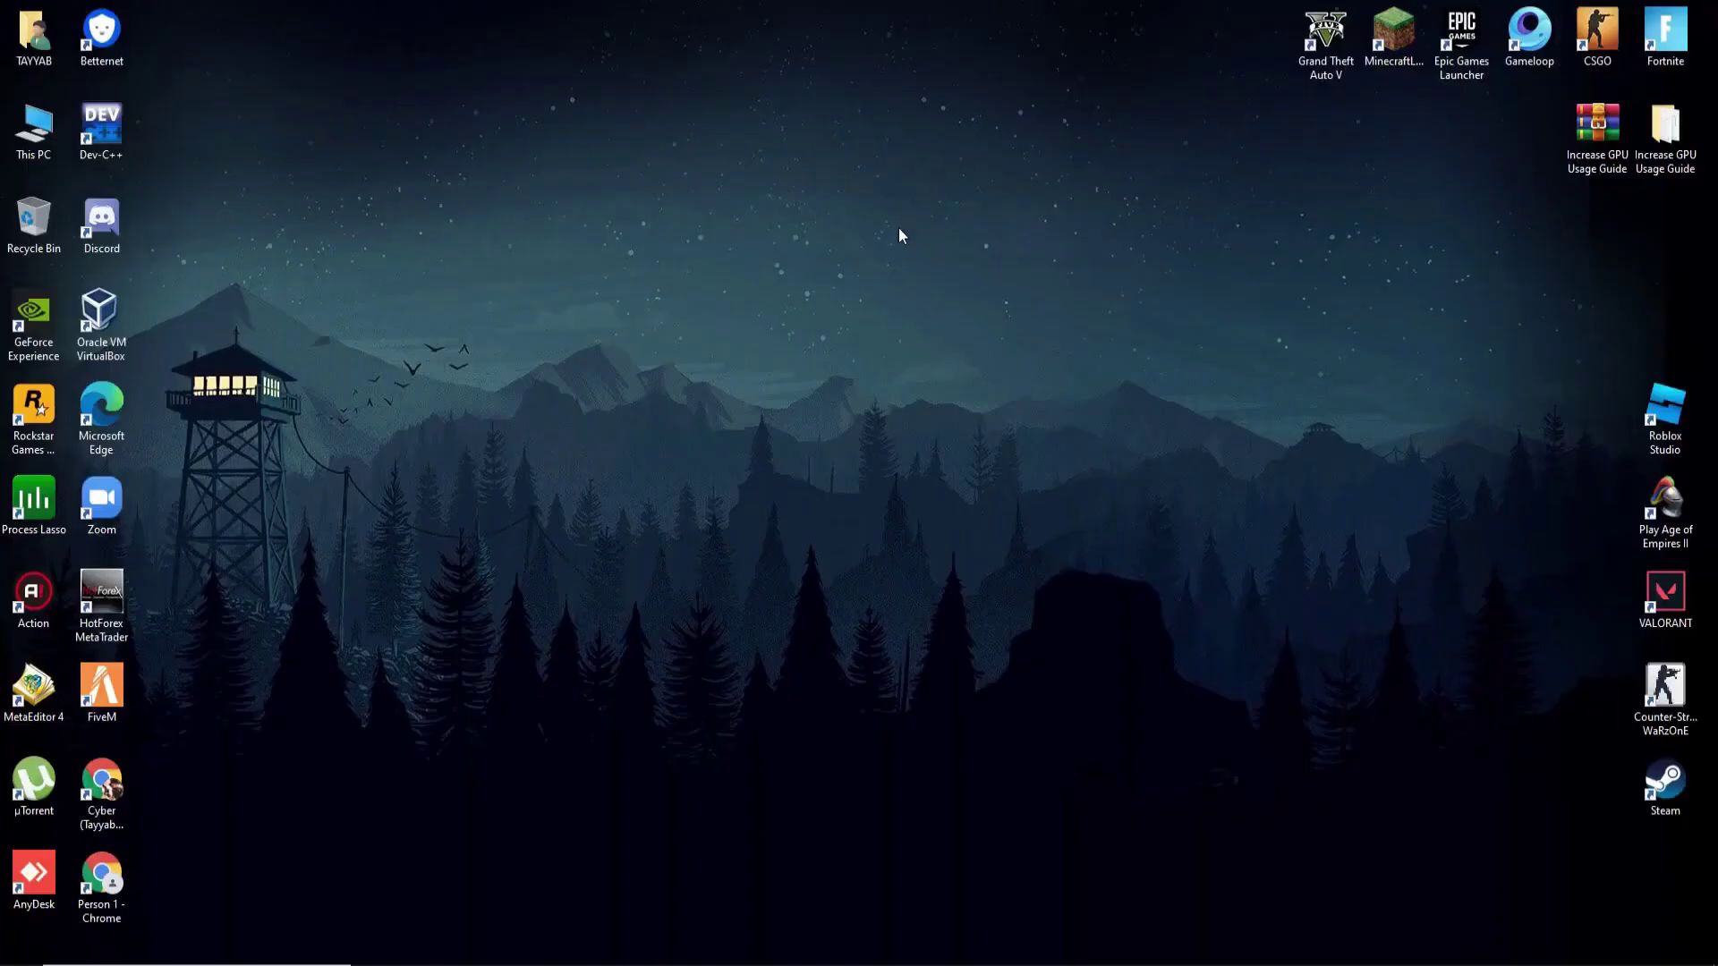
right_click(36, 147)
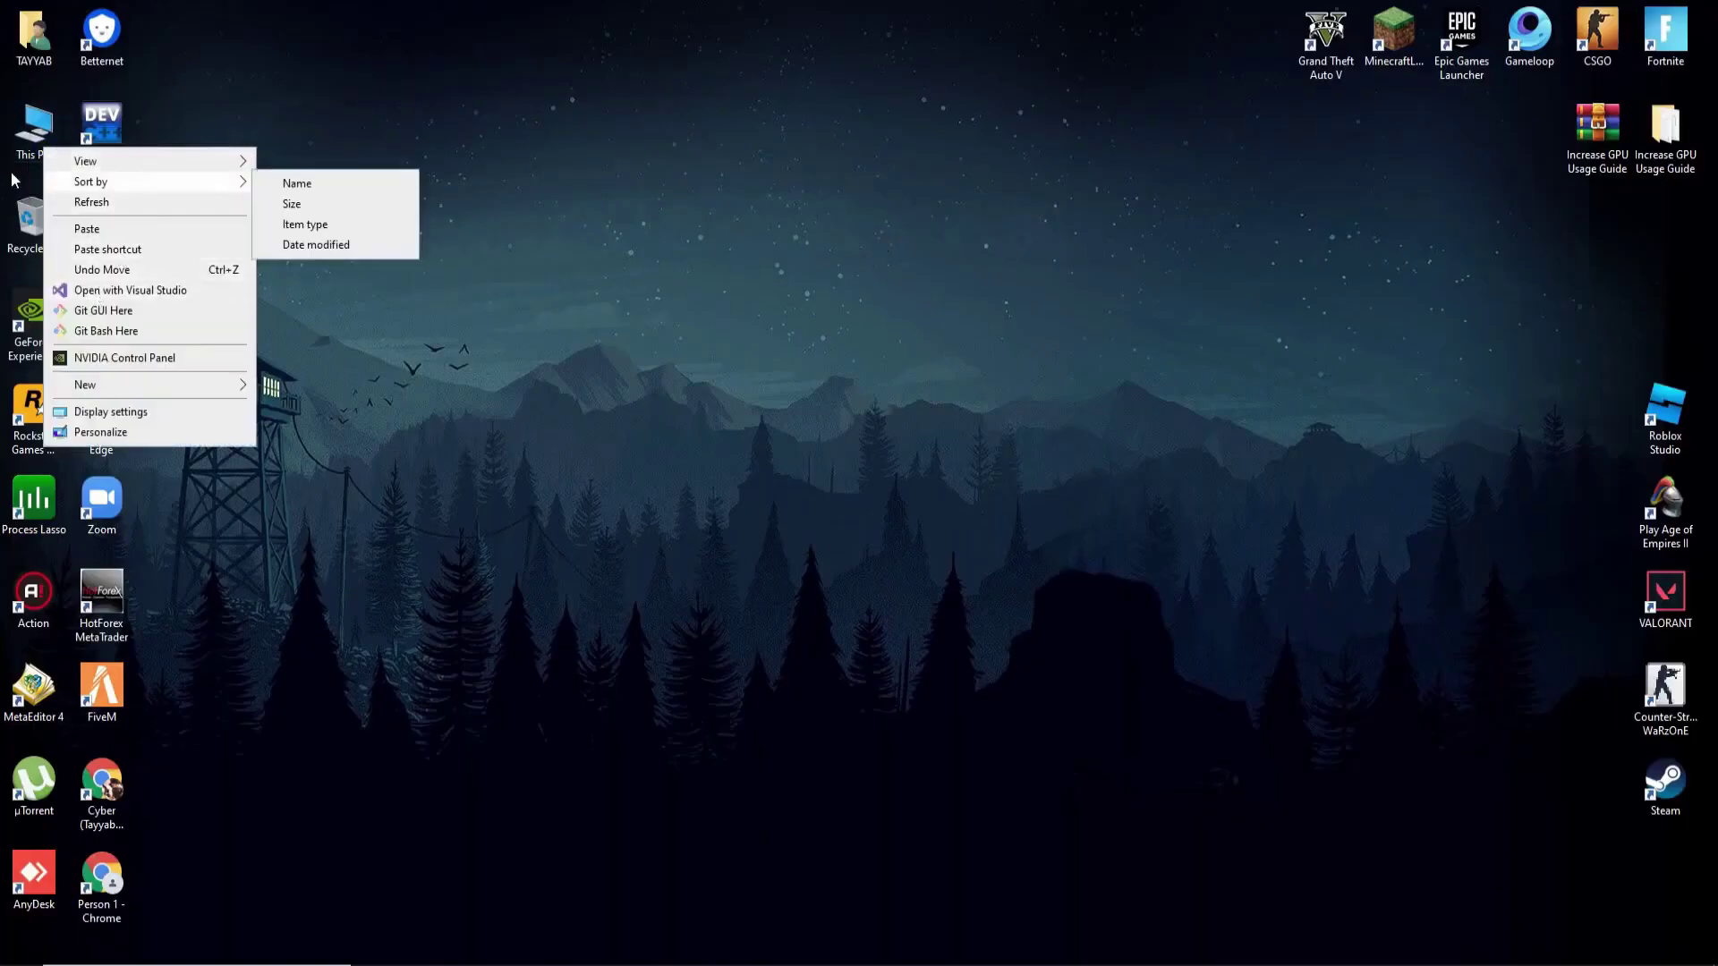
right_click(22, 137)
click(76, 354)
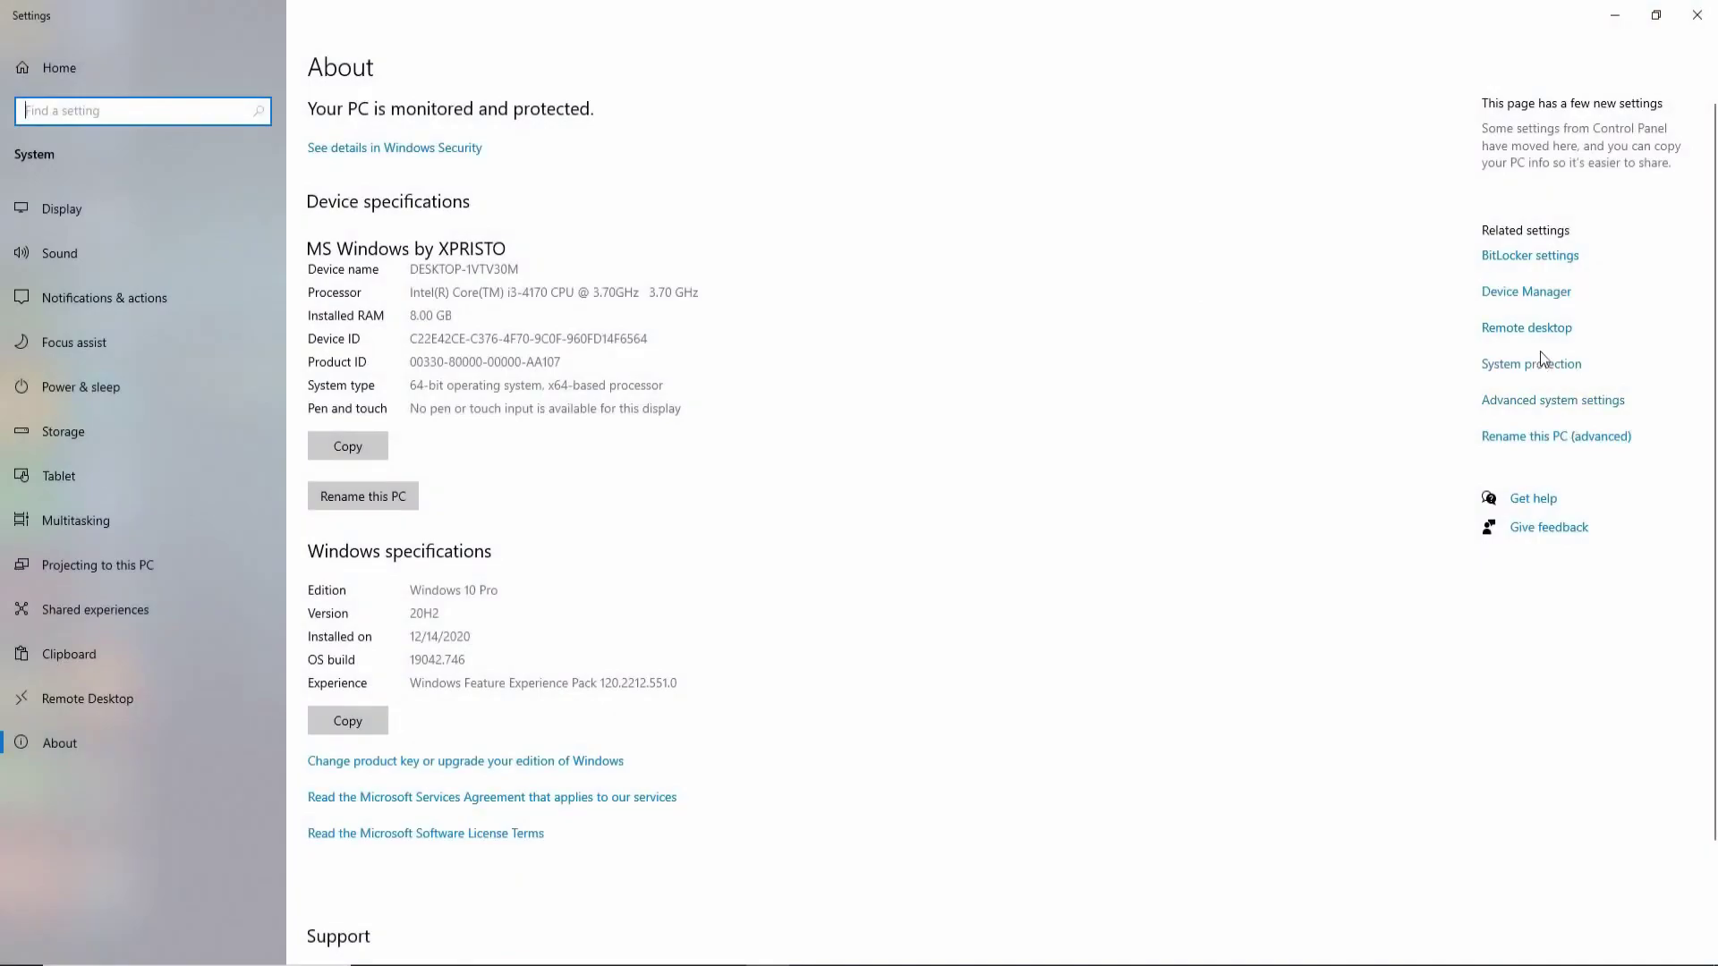
click(1539, 293)
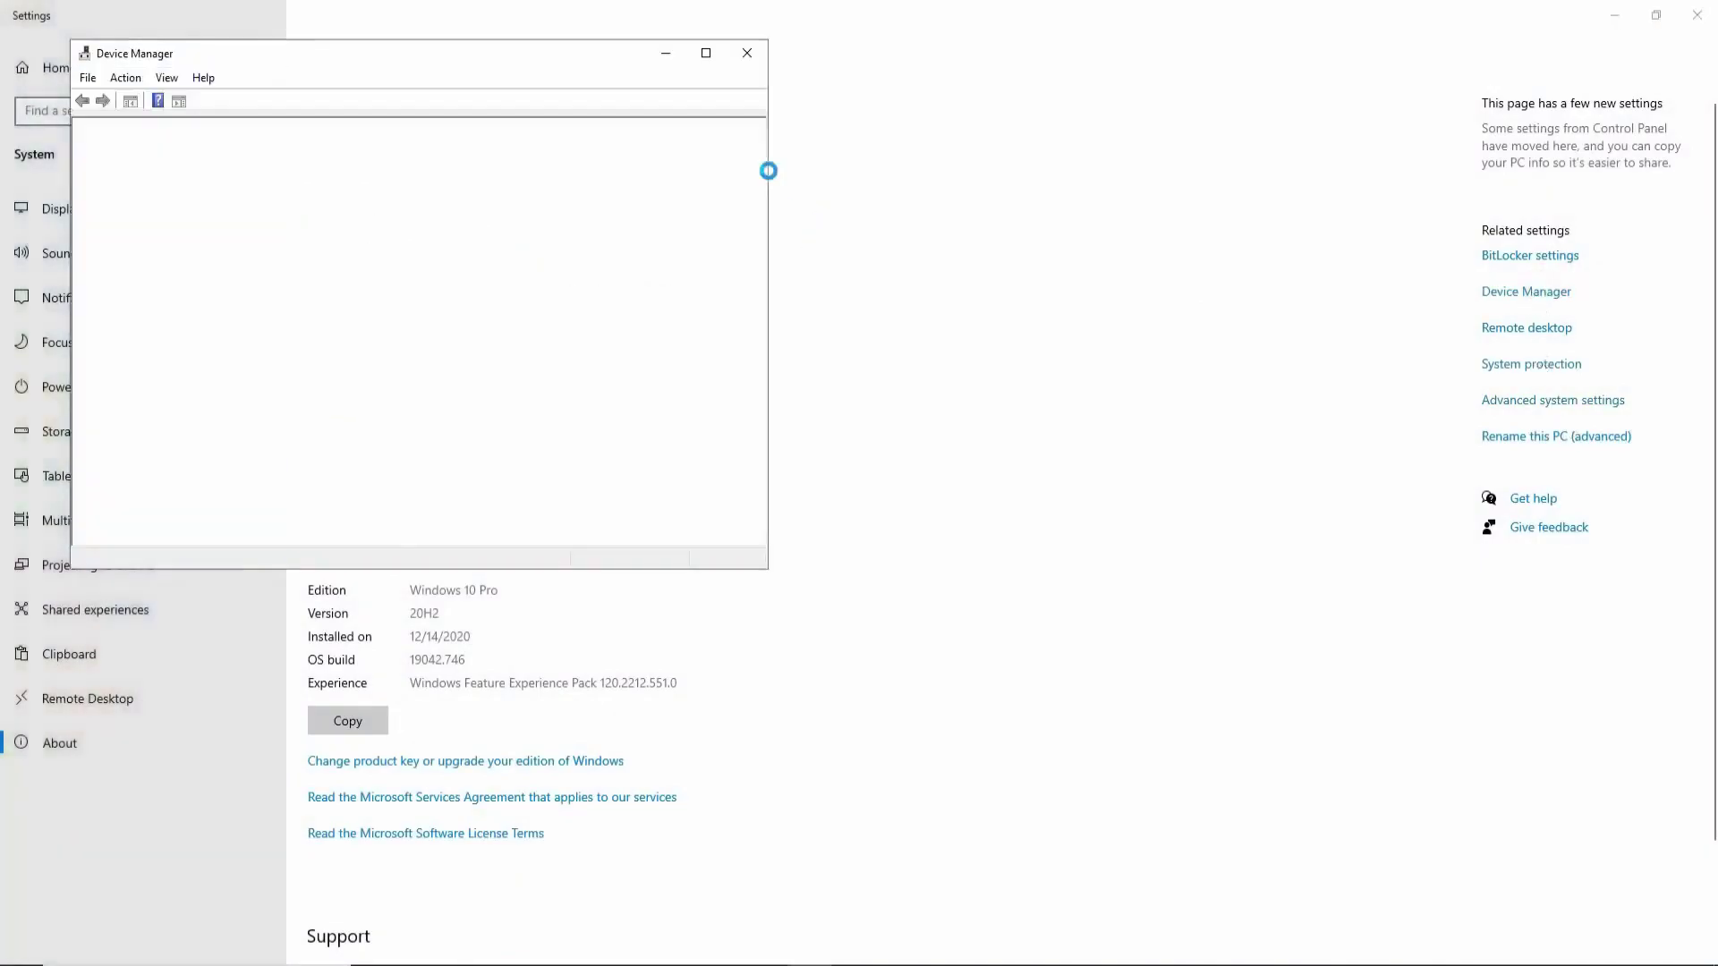
scroll(141, 327, down, 2)
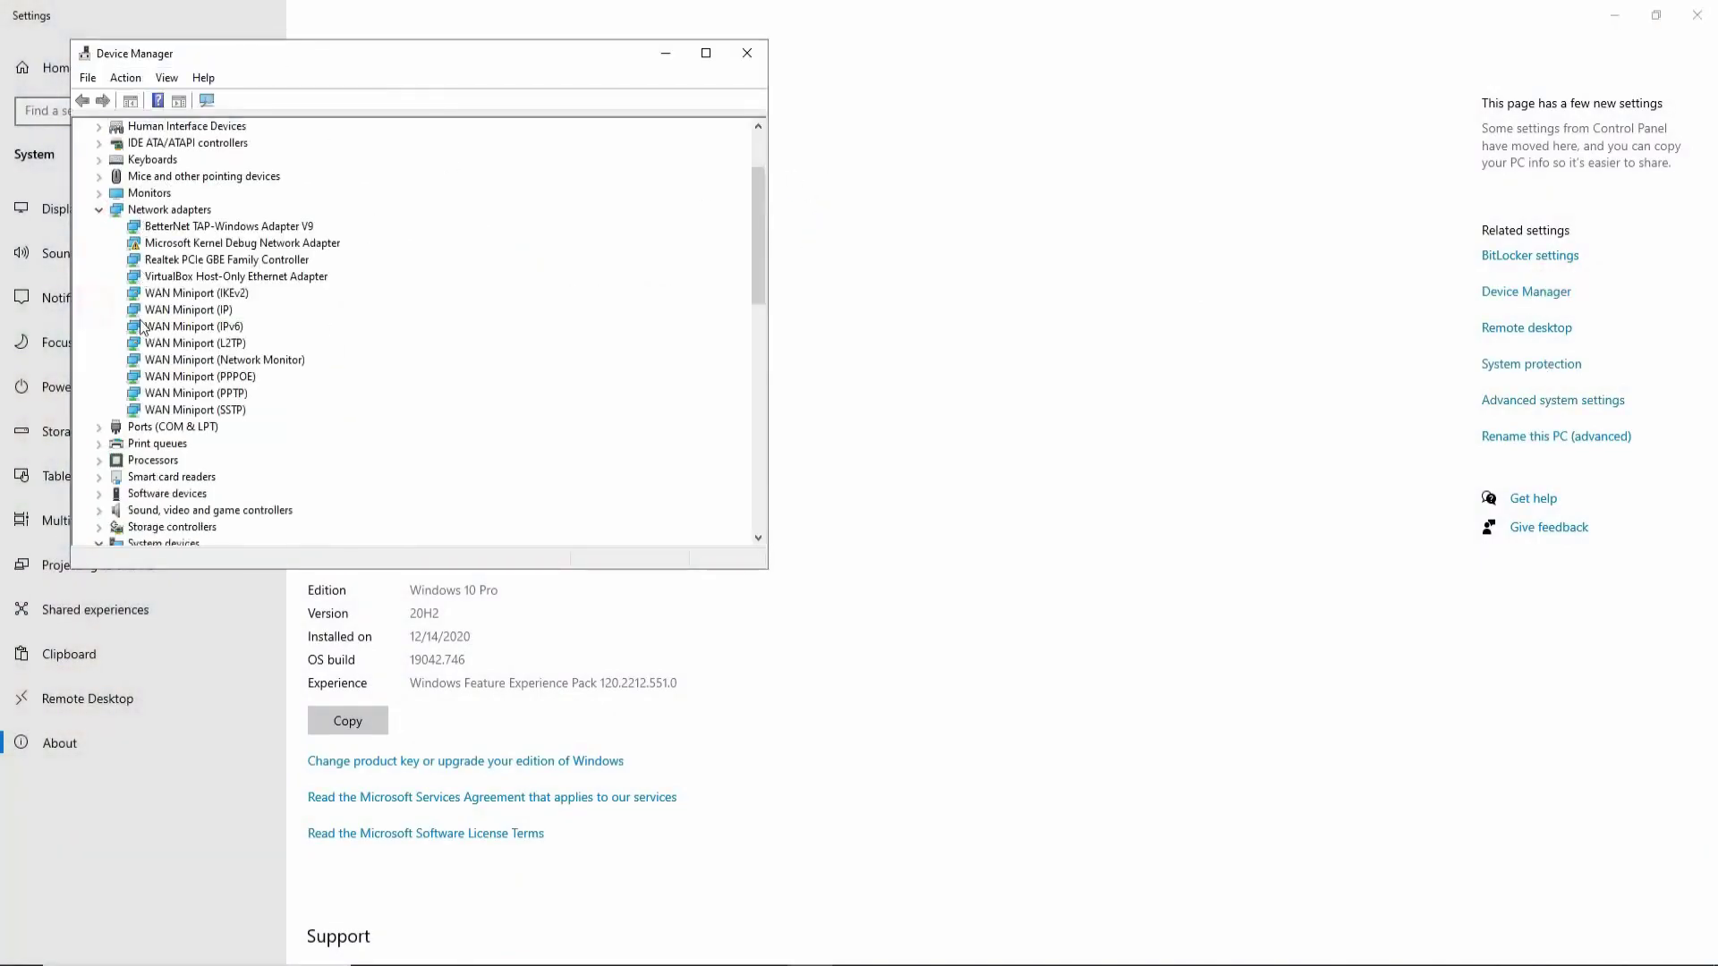
click(98, 211)
scroll(101, 216, down, 3)
click(98, 192)
double_click(158, 198)
click(177, 210)
right_click(179, 211)
click(214, 221)
click(386, 271)
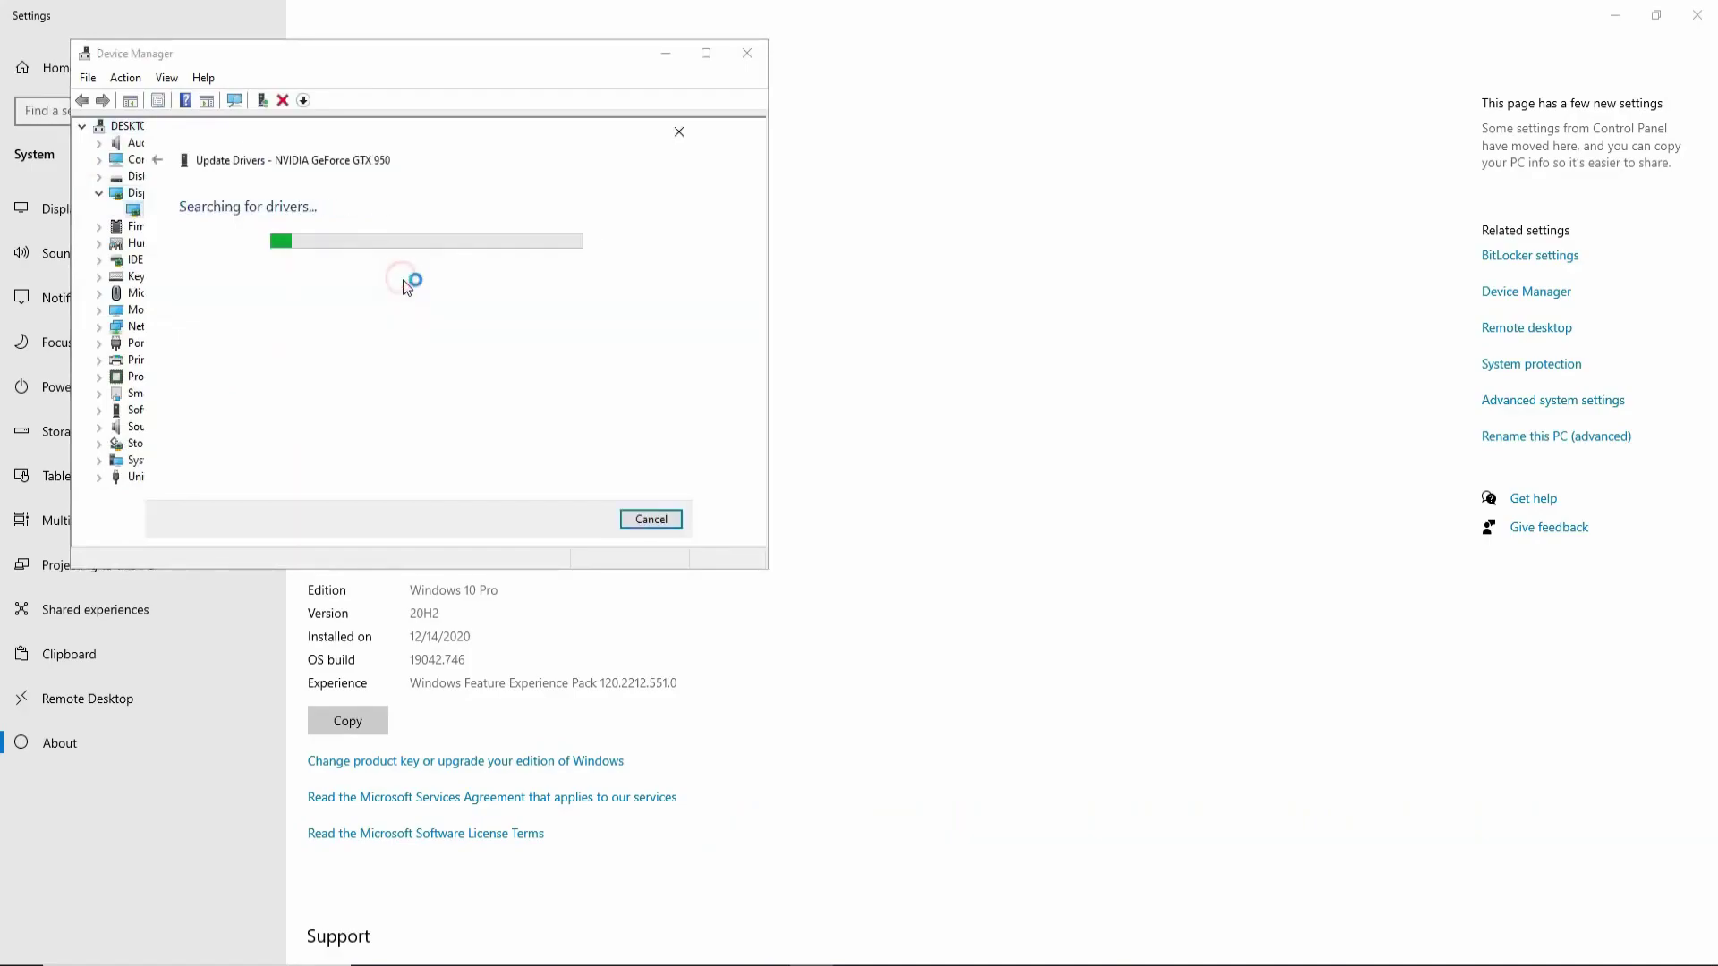
click(652, 519)
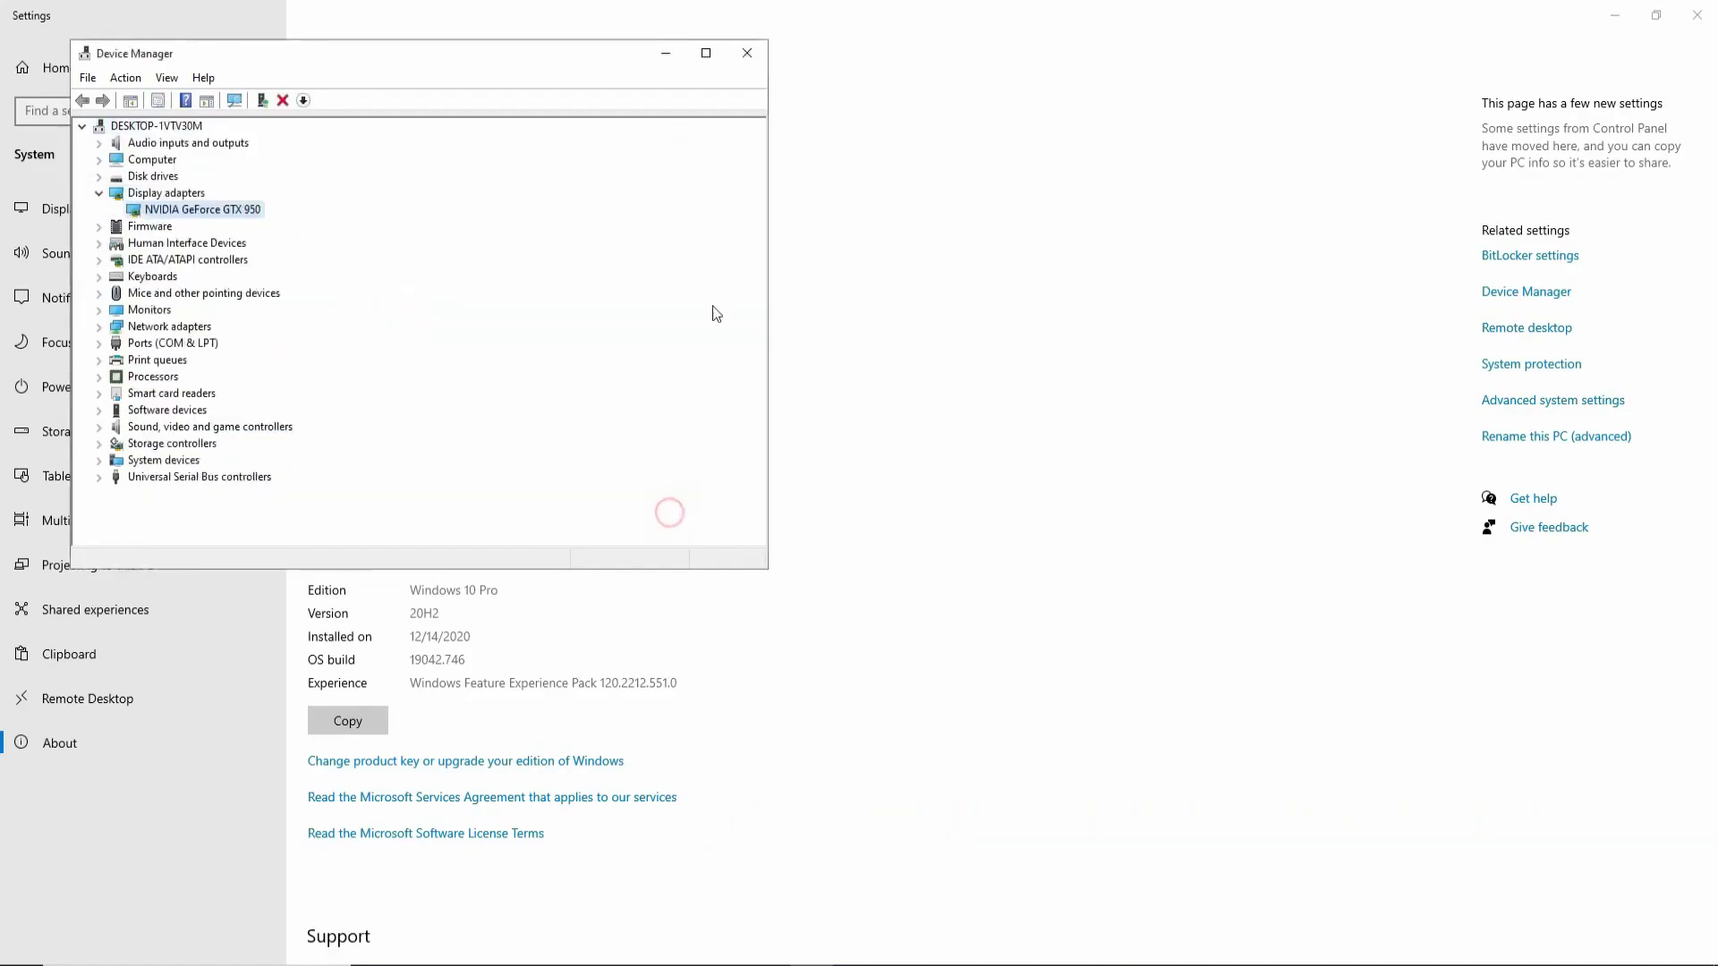
click(747, 54)
click(1697, 16)
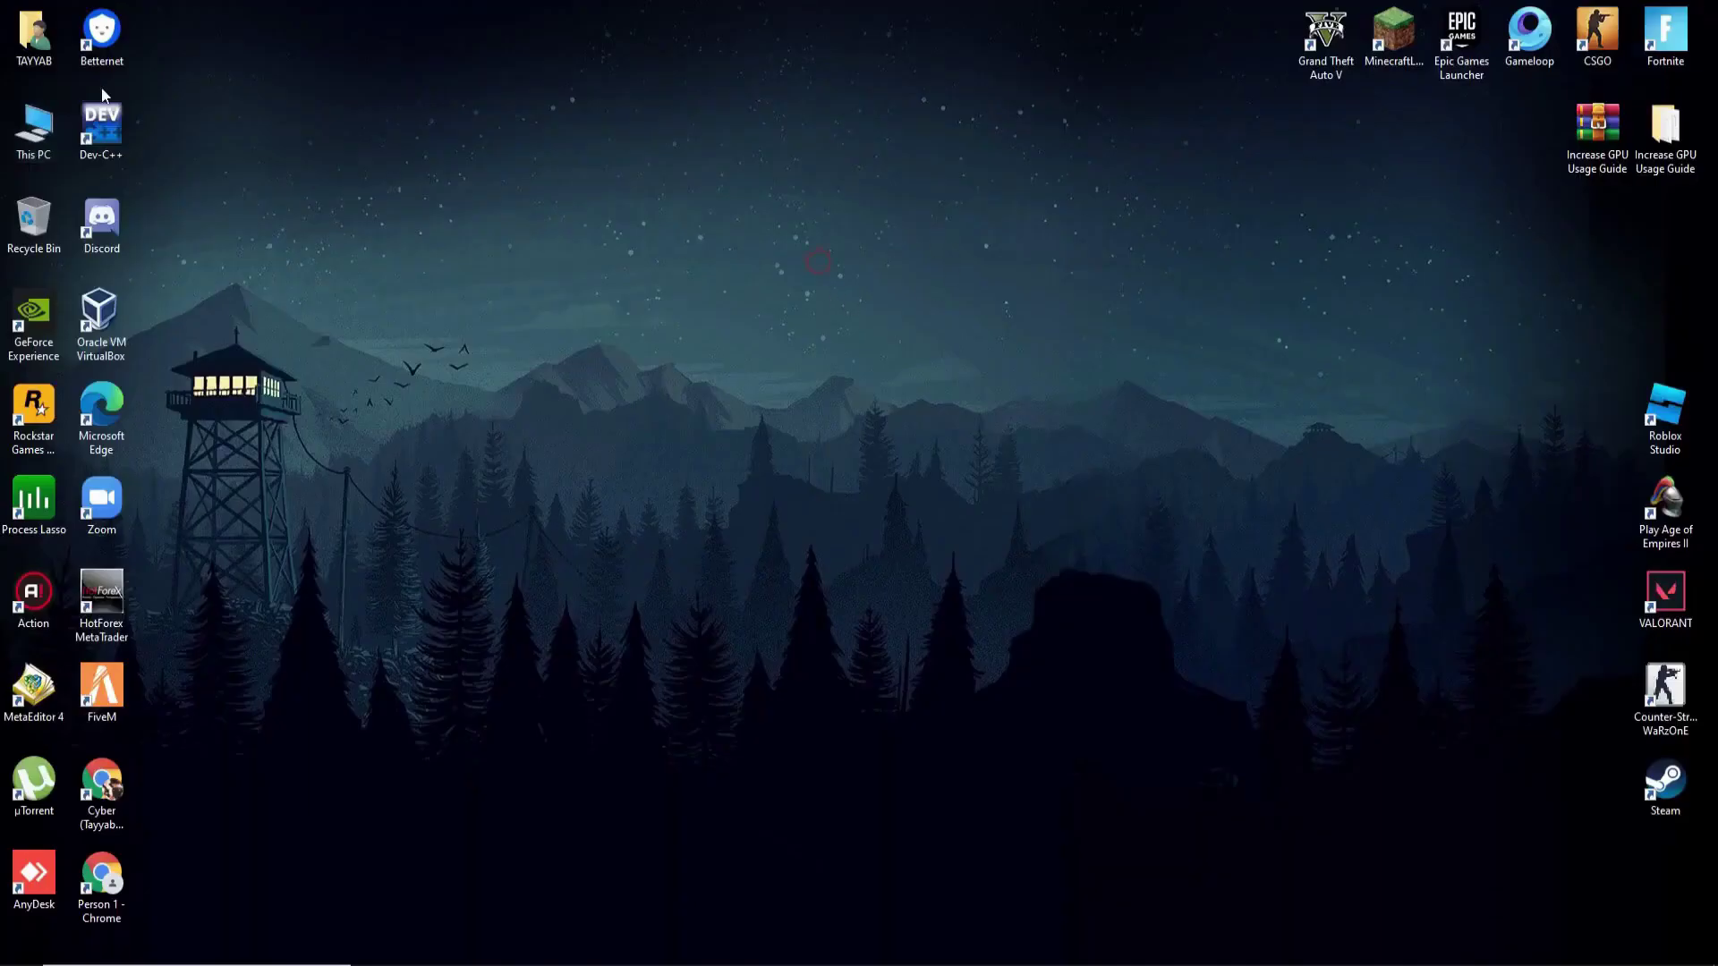
Extract the Increase GPU Usage Guide archive, replacing existing files, and open the extracted folder.
drag(1575, 167, 1211, 218)
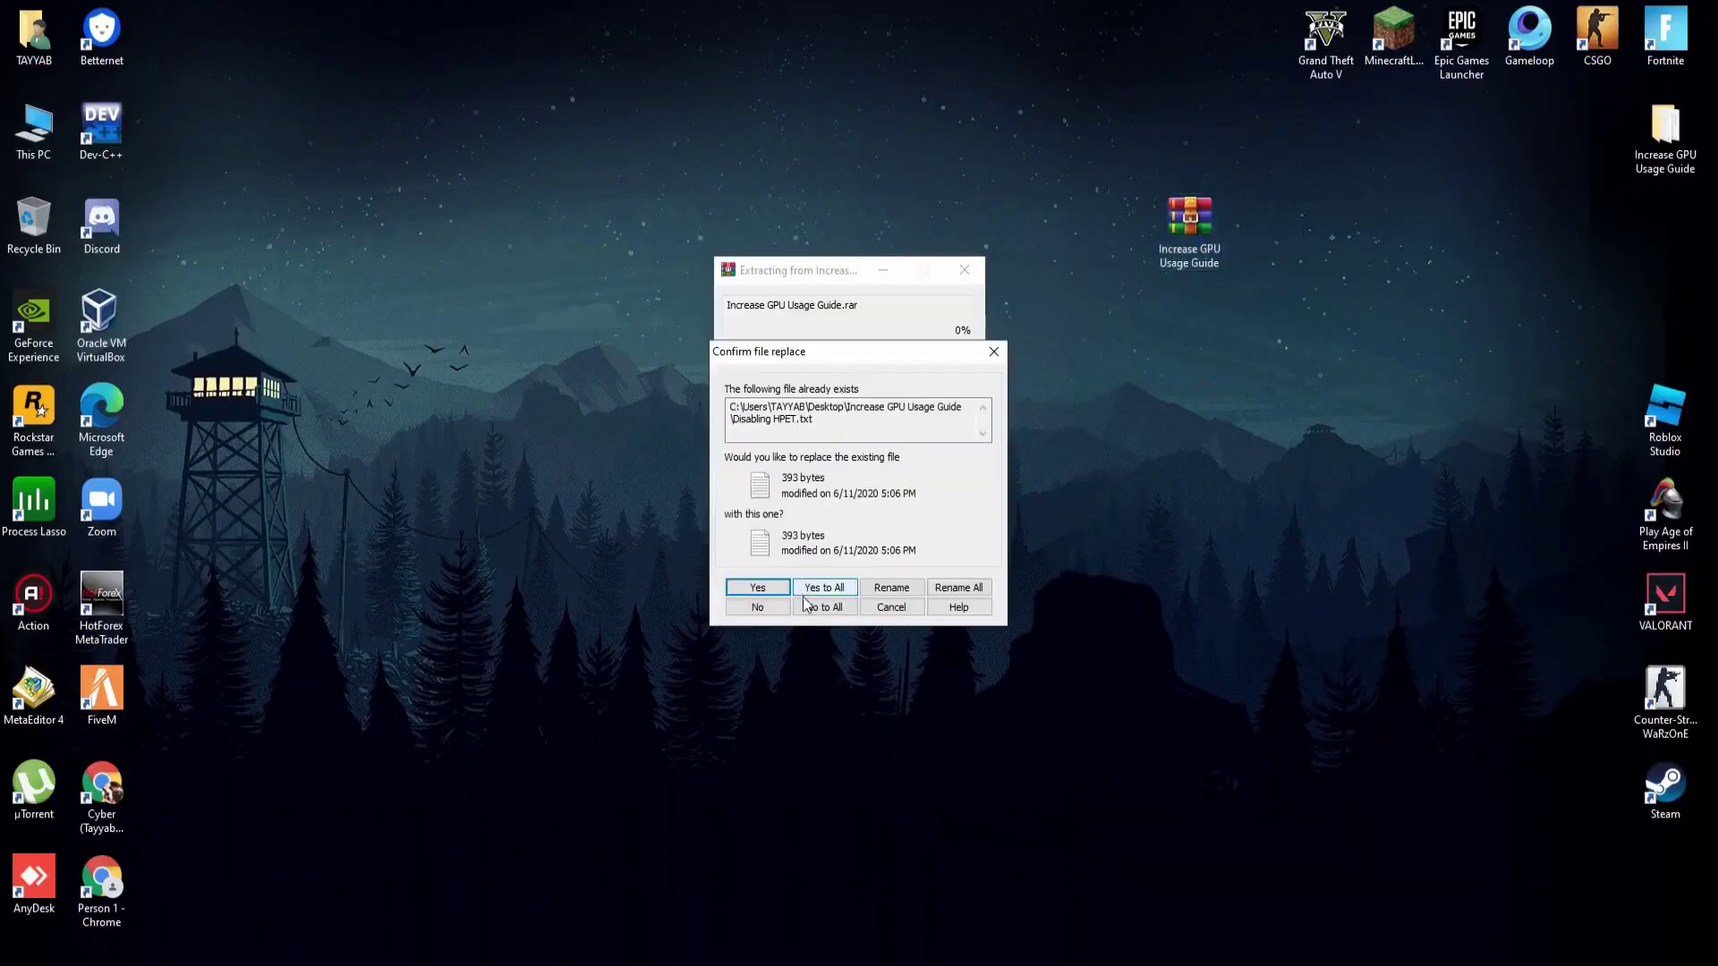
click(825, 590)
drag(1664, 134, 1262, 226)
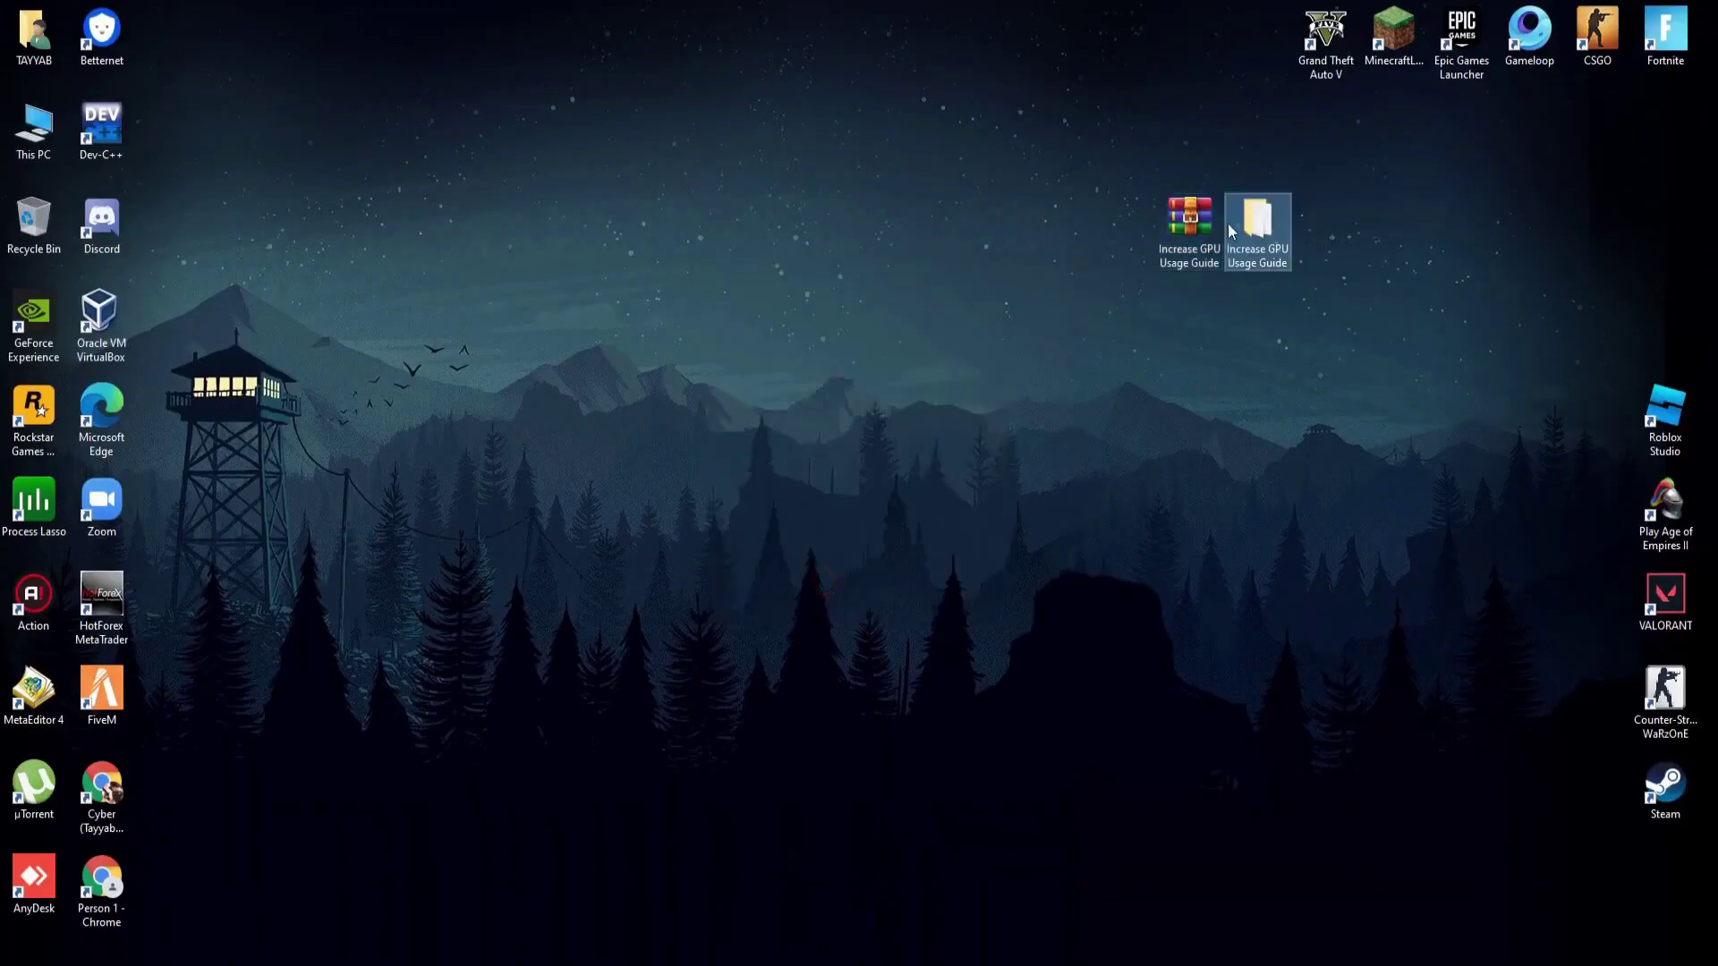
double_click(1188, 224)
click(1696, 9)
double_click(1267, 240)
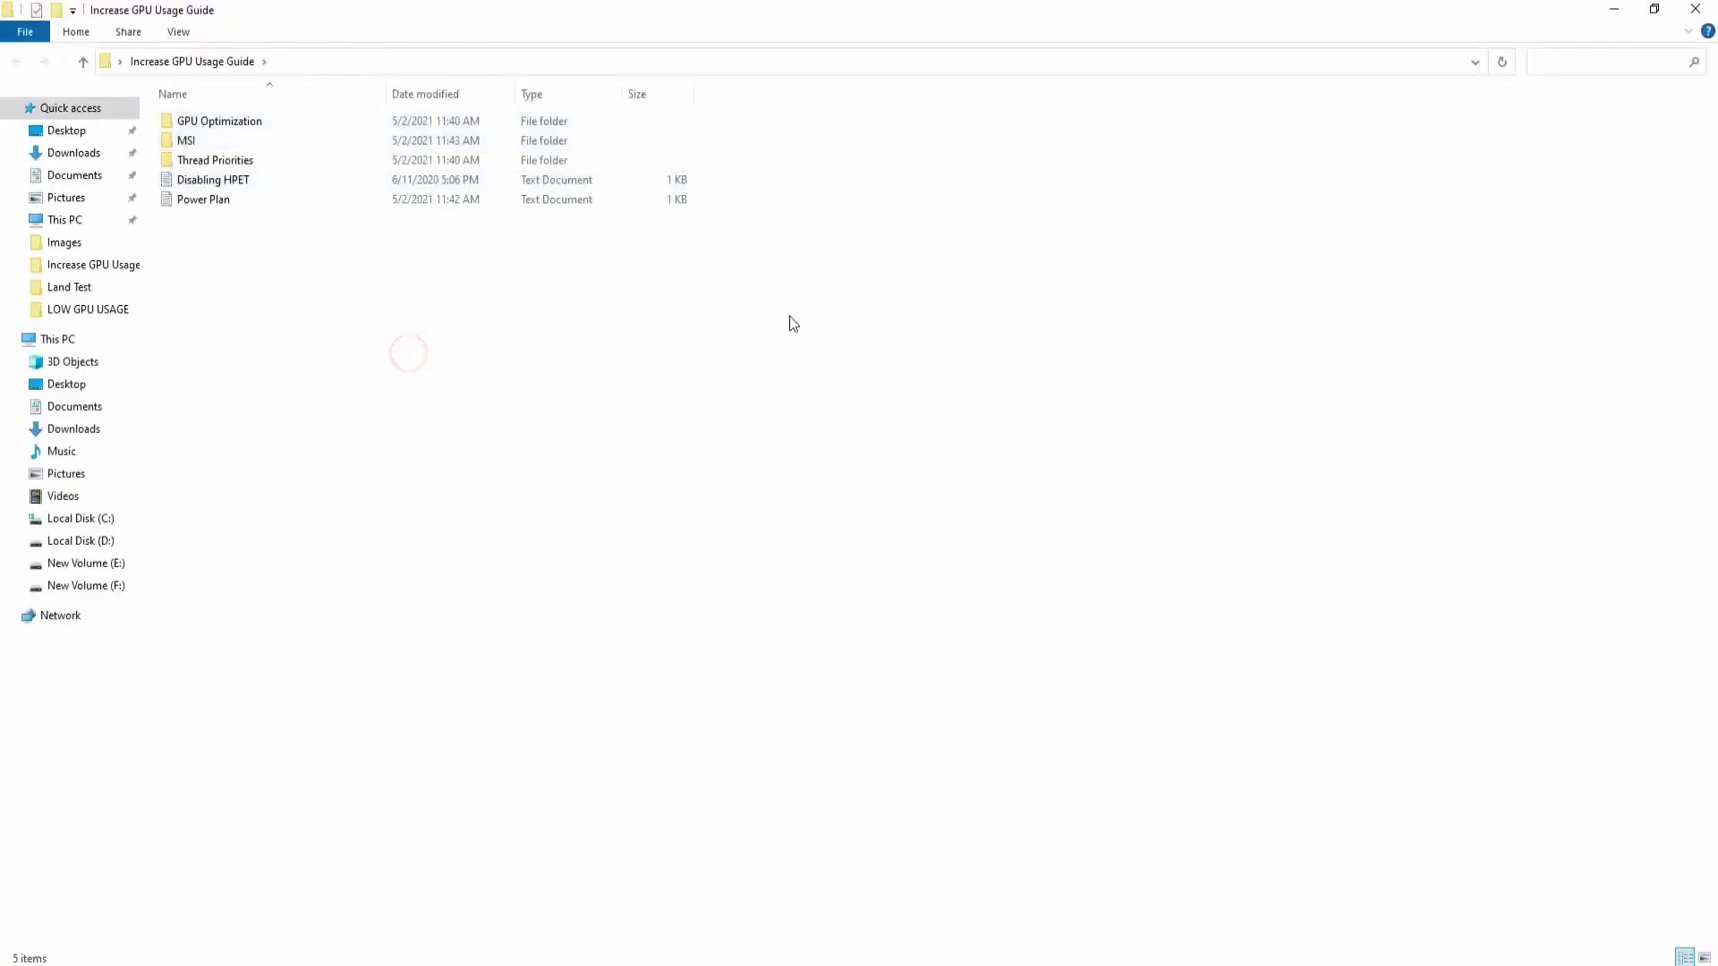
Extract MSI_util_v3 here in the MSI folder and run it as administrator.
double_click(185, 141)
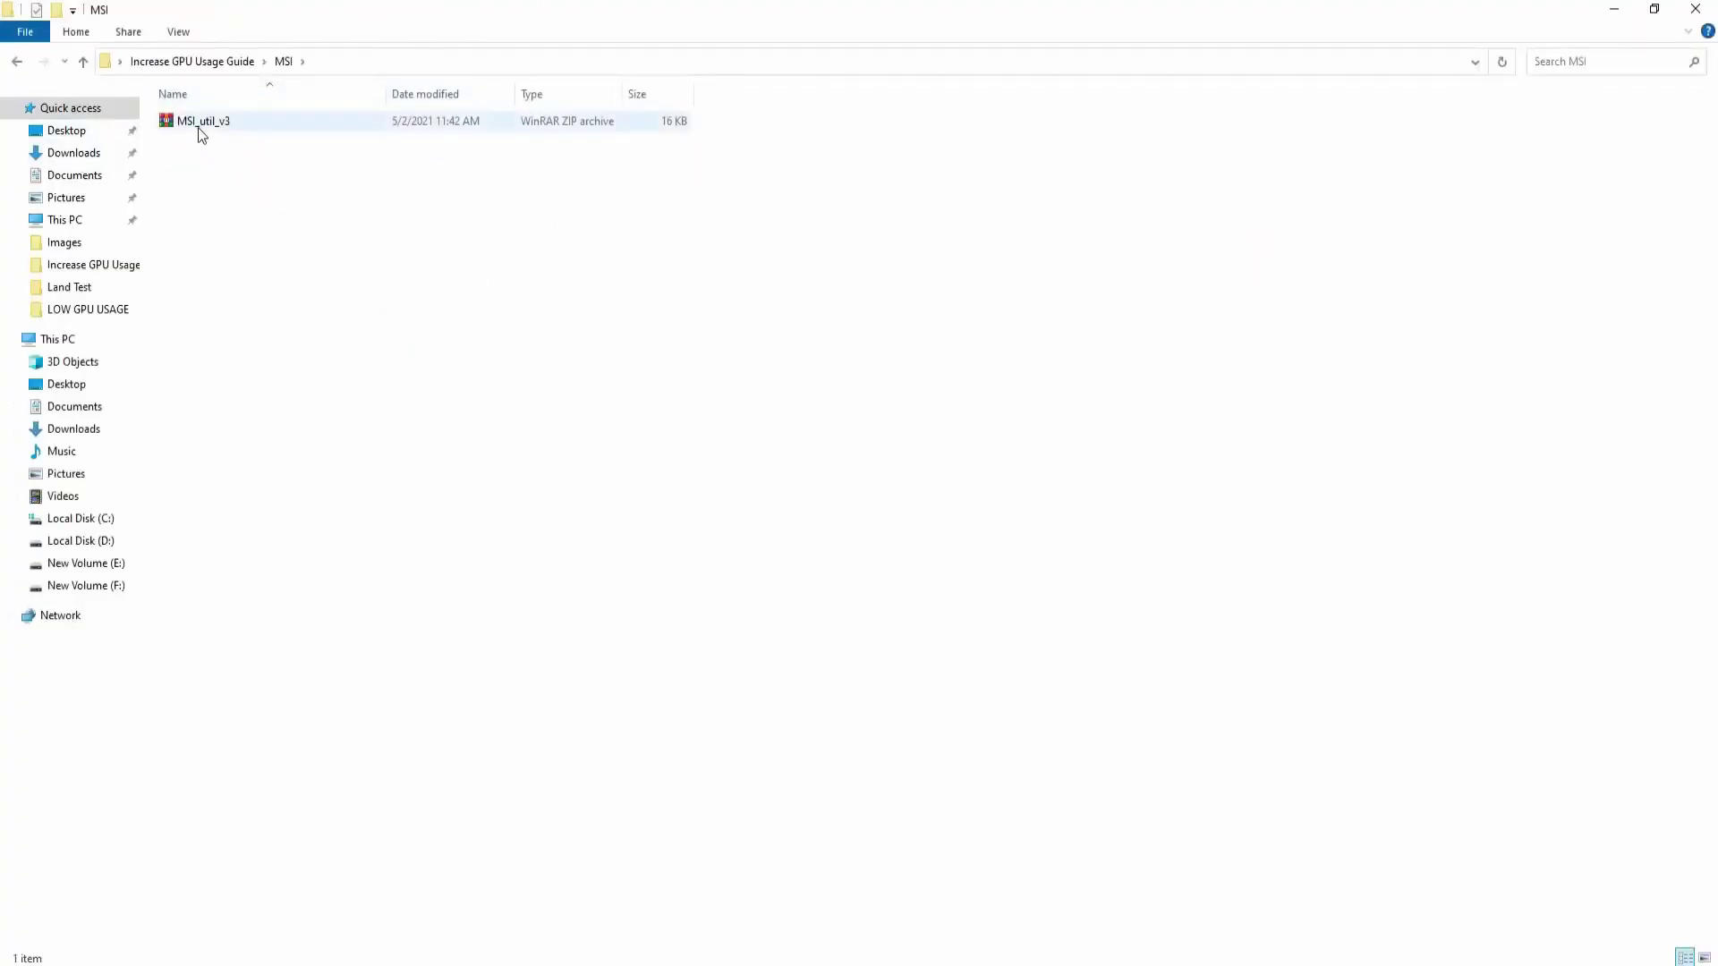
right_click(199, 130)
click(242, 217)
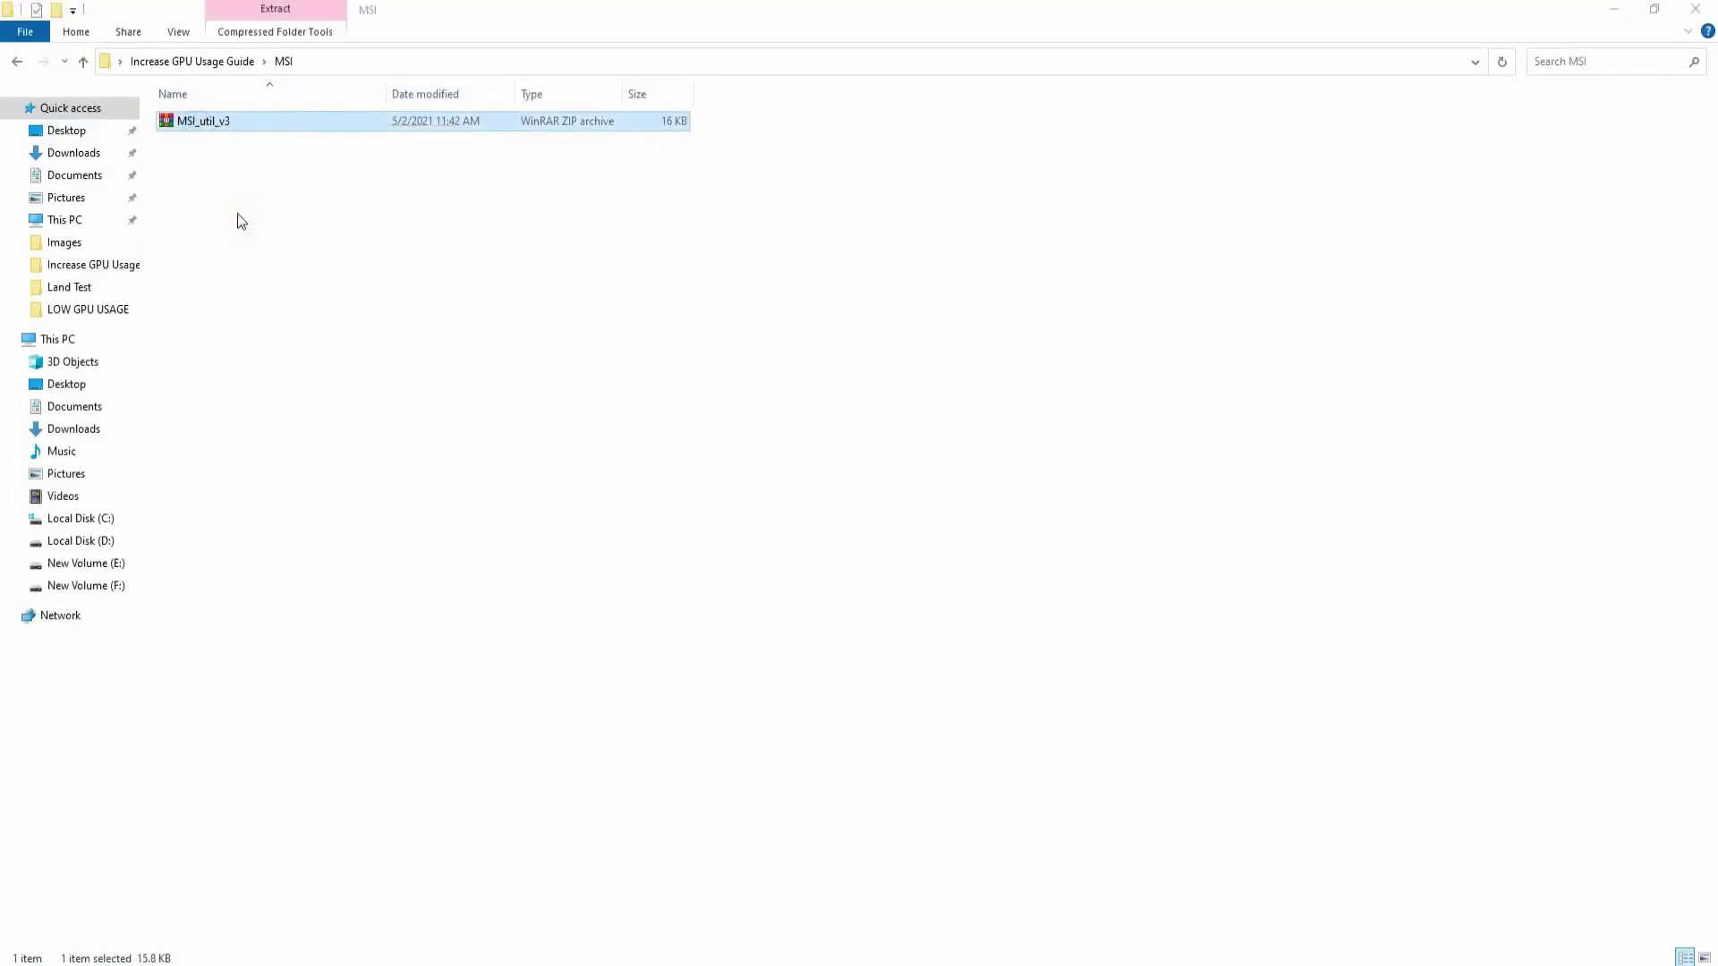
right_click(204, 122)
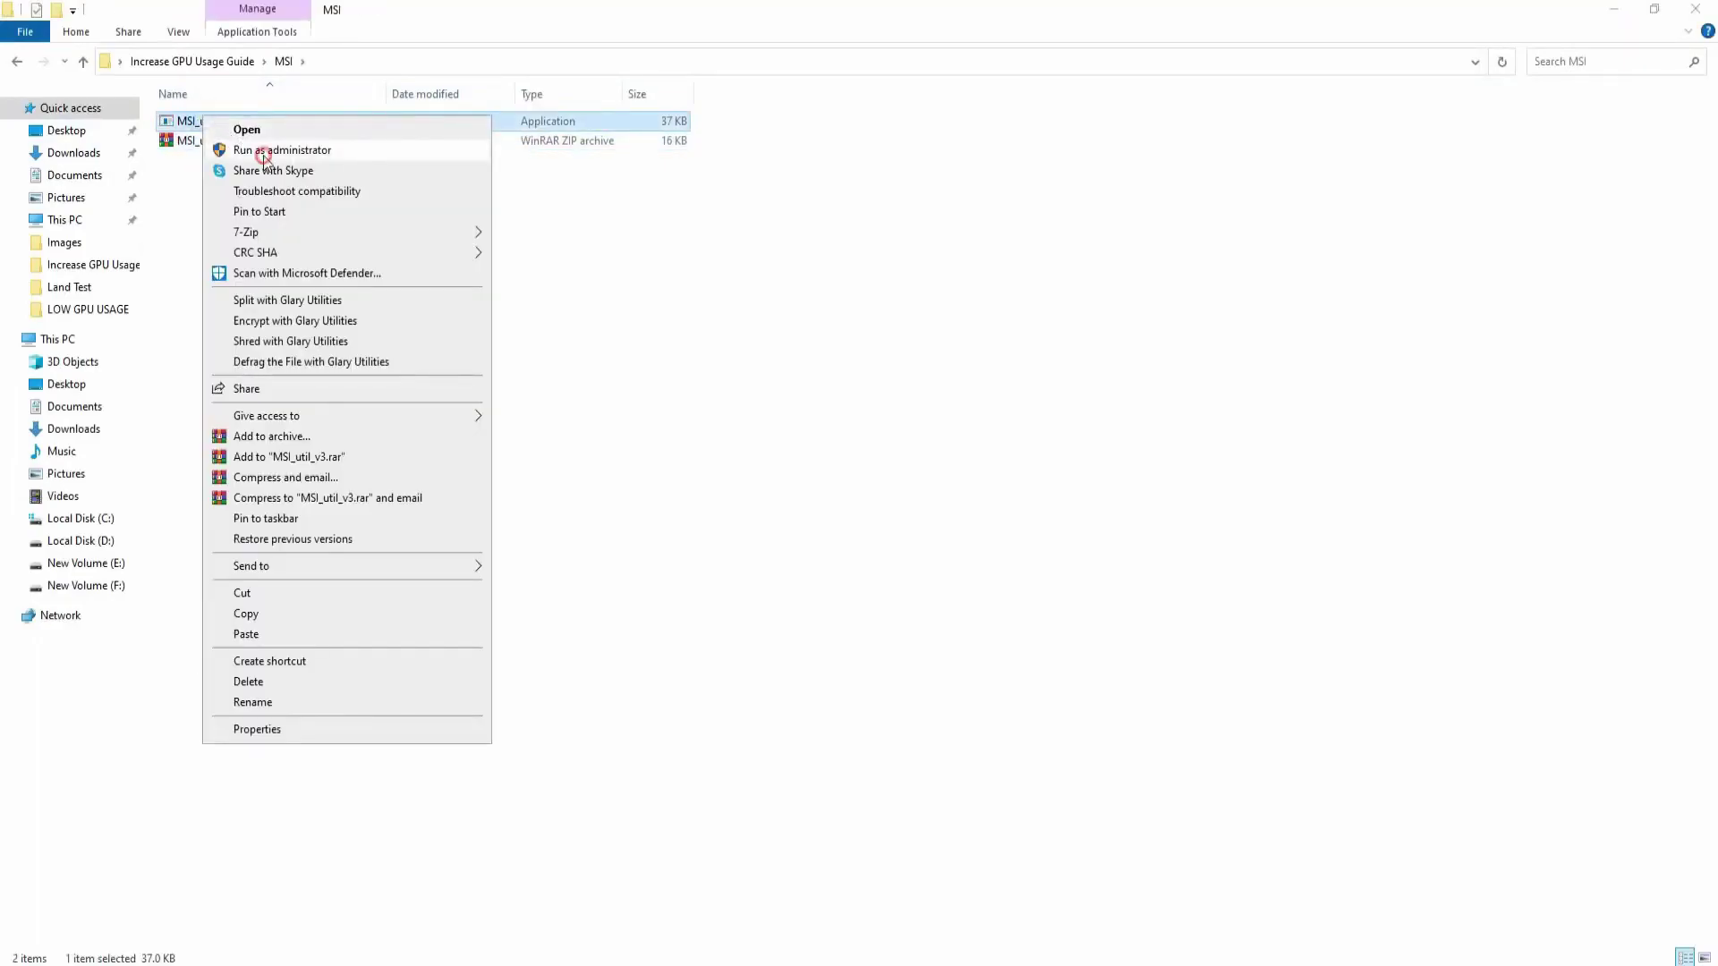
click(265, 150)
click(1608, 9)
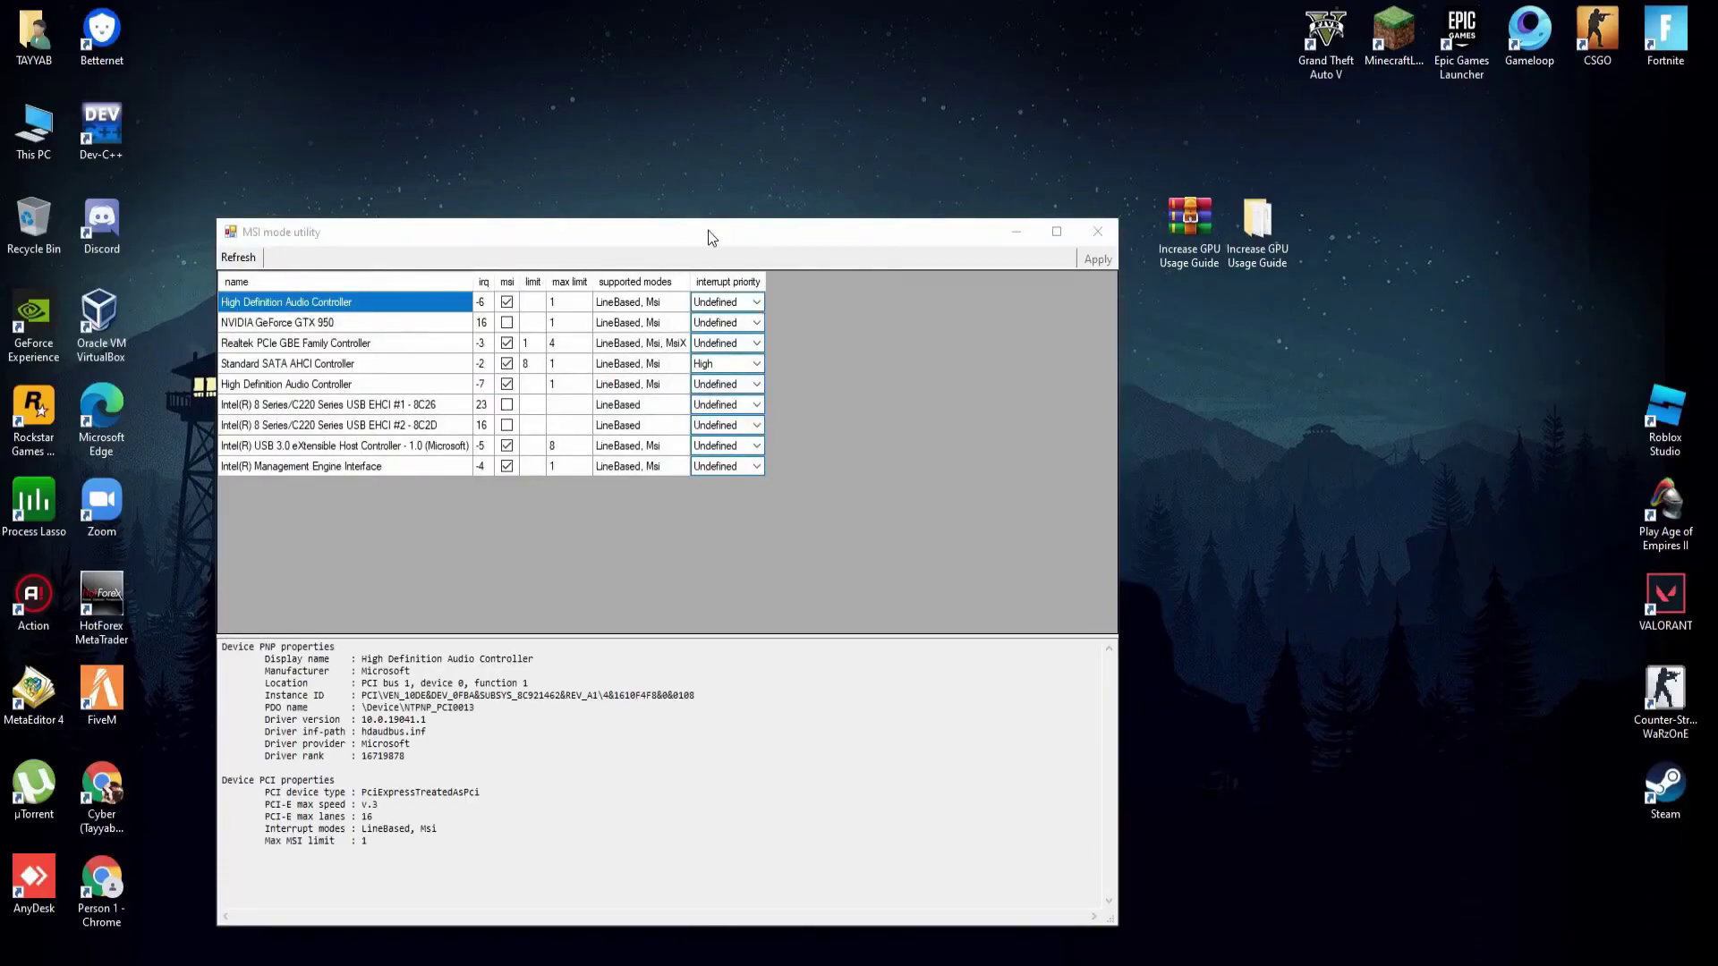
Review each device's supported interrupt modes and enable MSI for the NVIDIA GeForce GTX 950.
drag(706, 229, 798, 218)
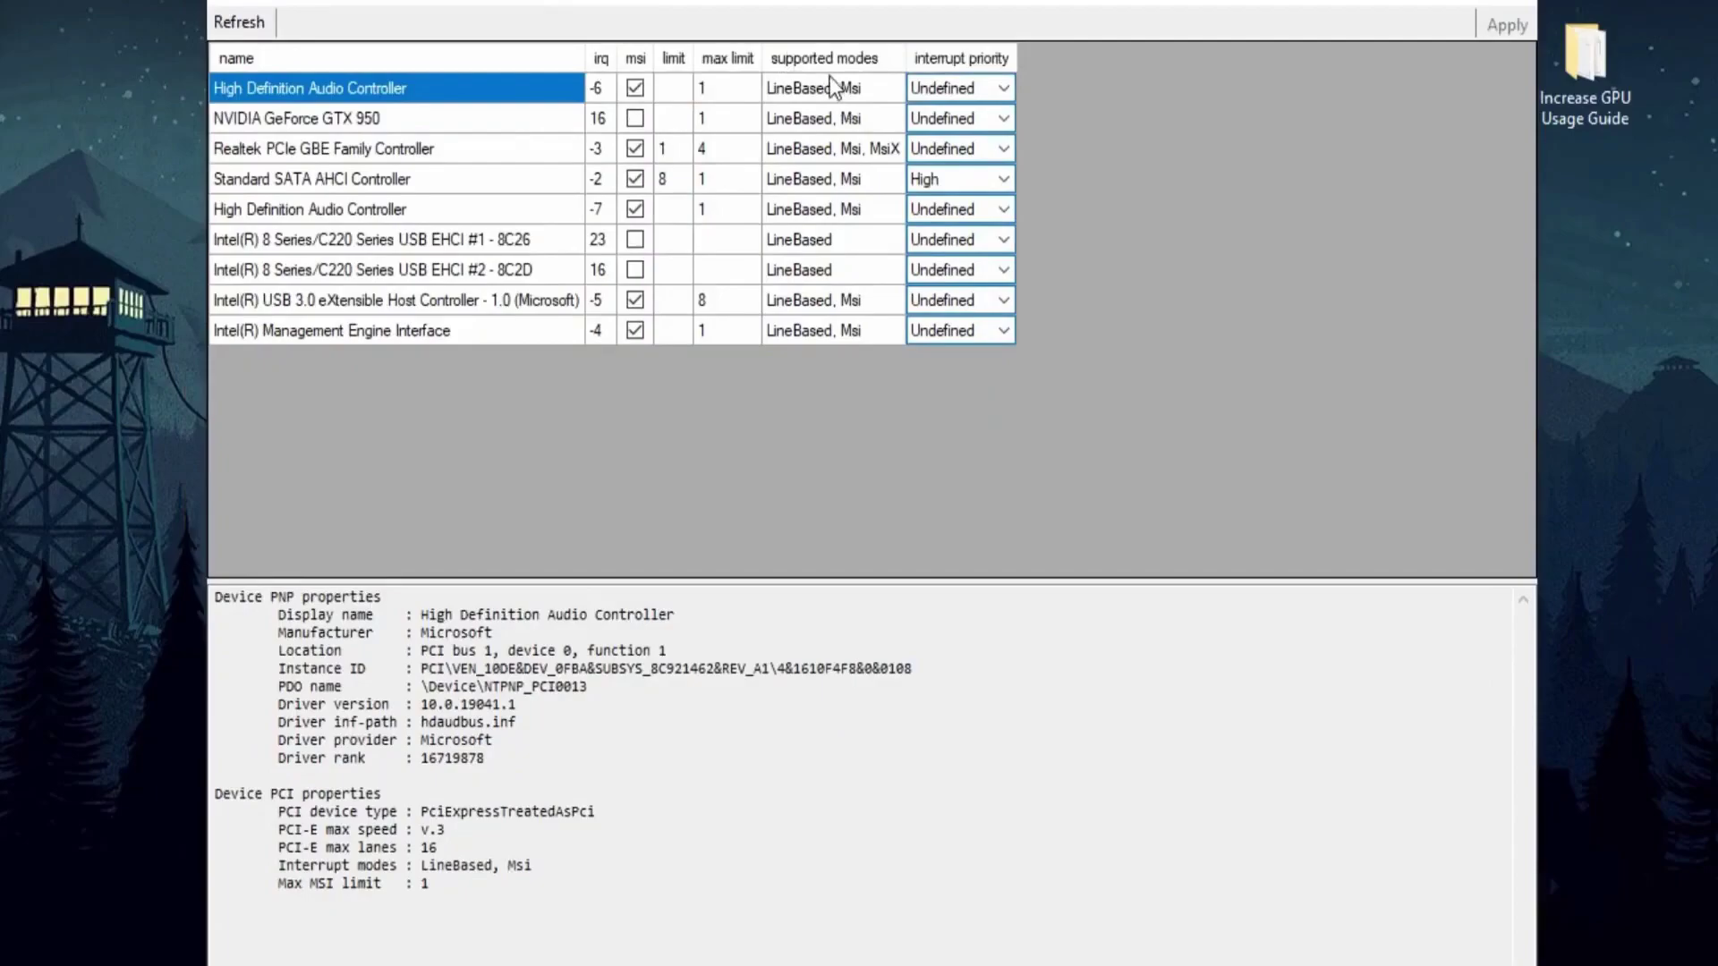
click(828, 86)
click(831, 117)
click(839, 153)
click(838, 181)
click(839, 211)
click(846, 303)
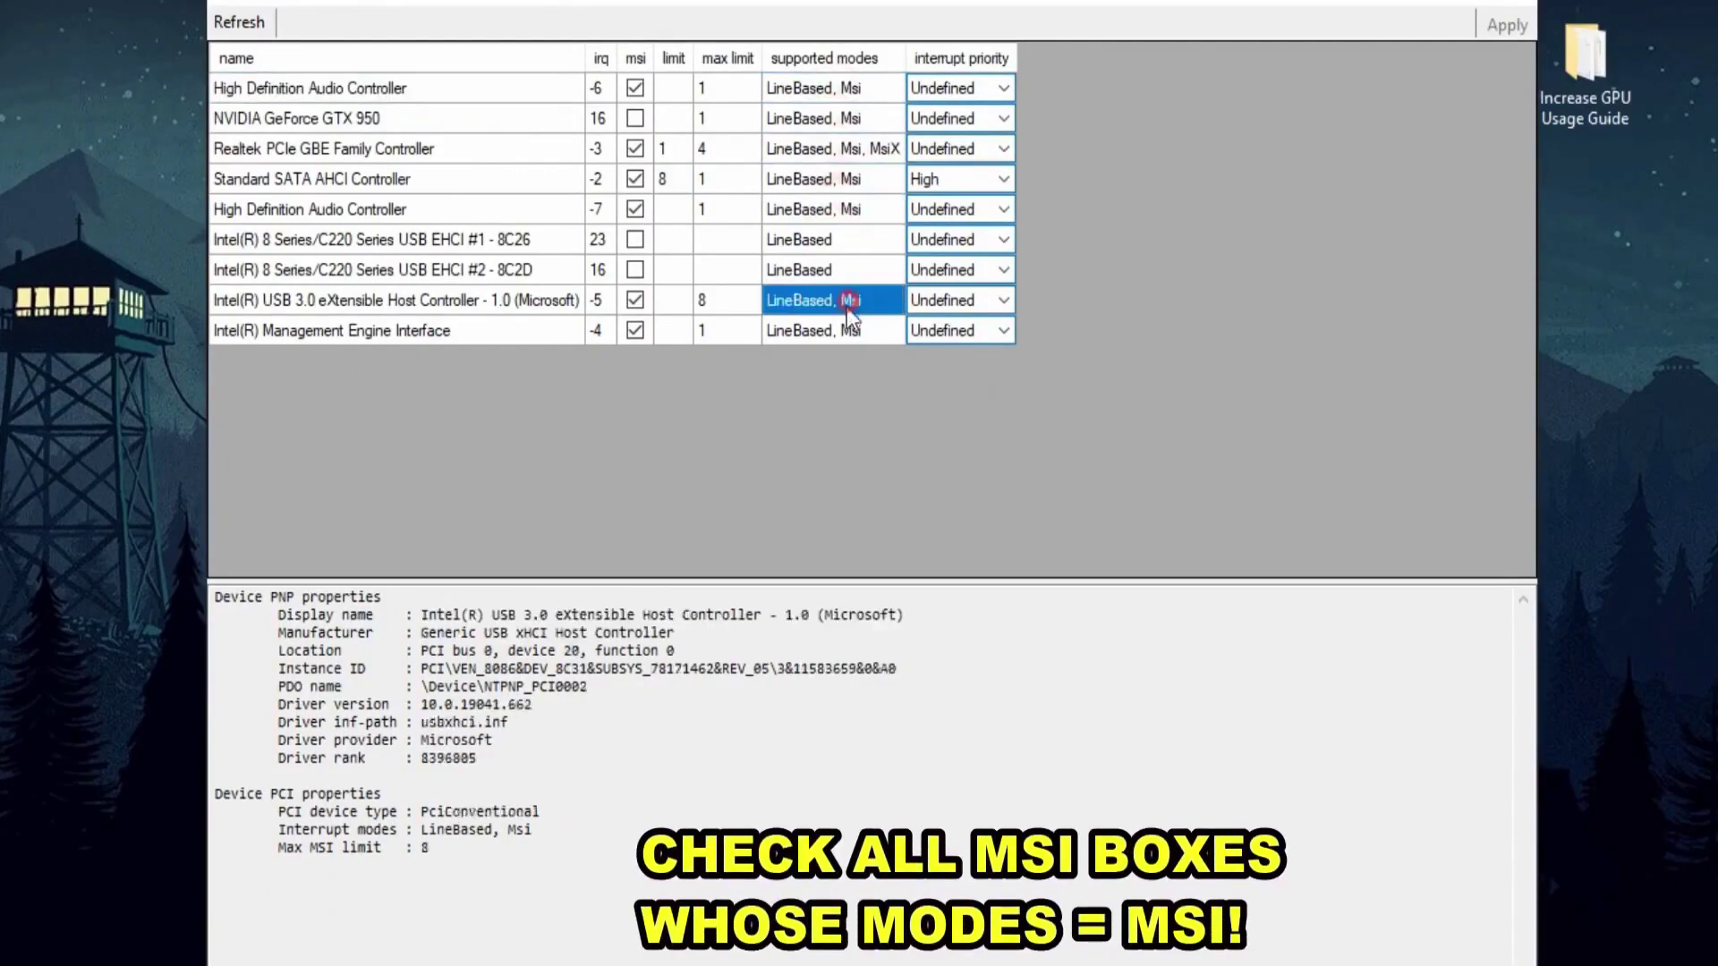
drag(846, 304, 852, 351)
click(634, 119)
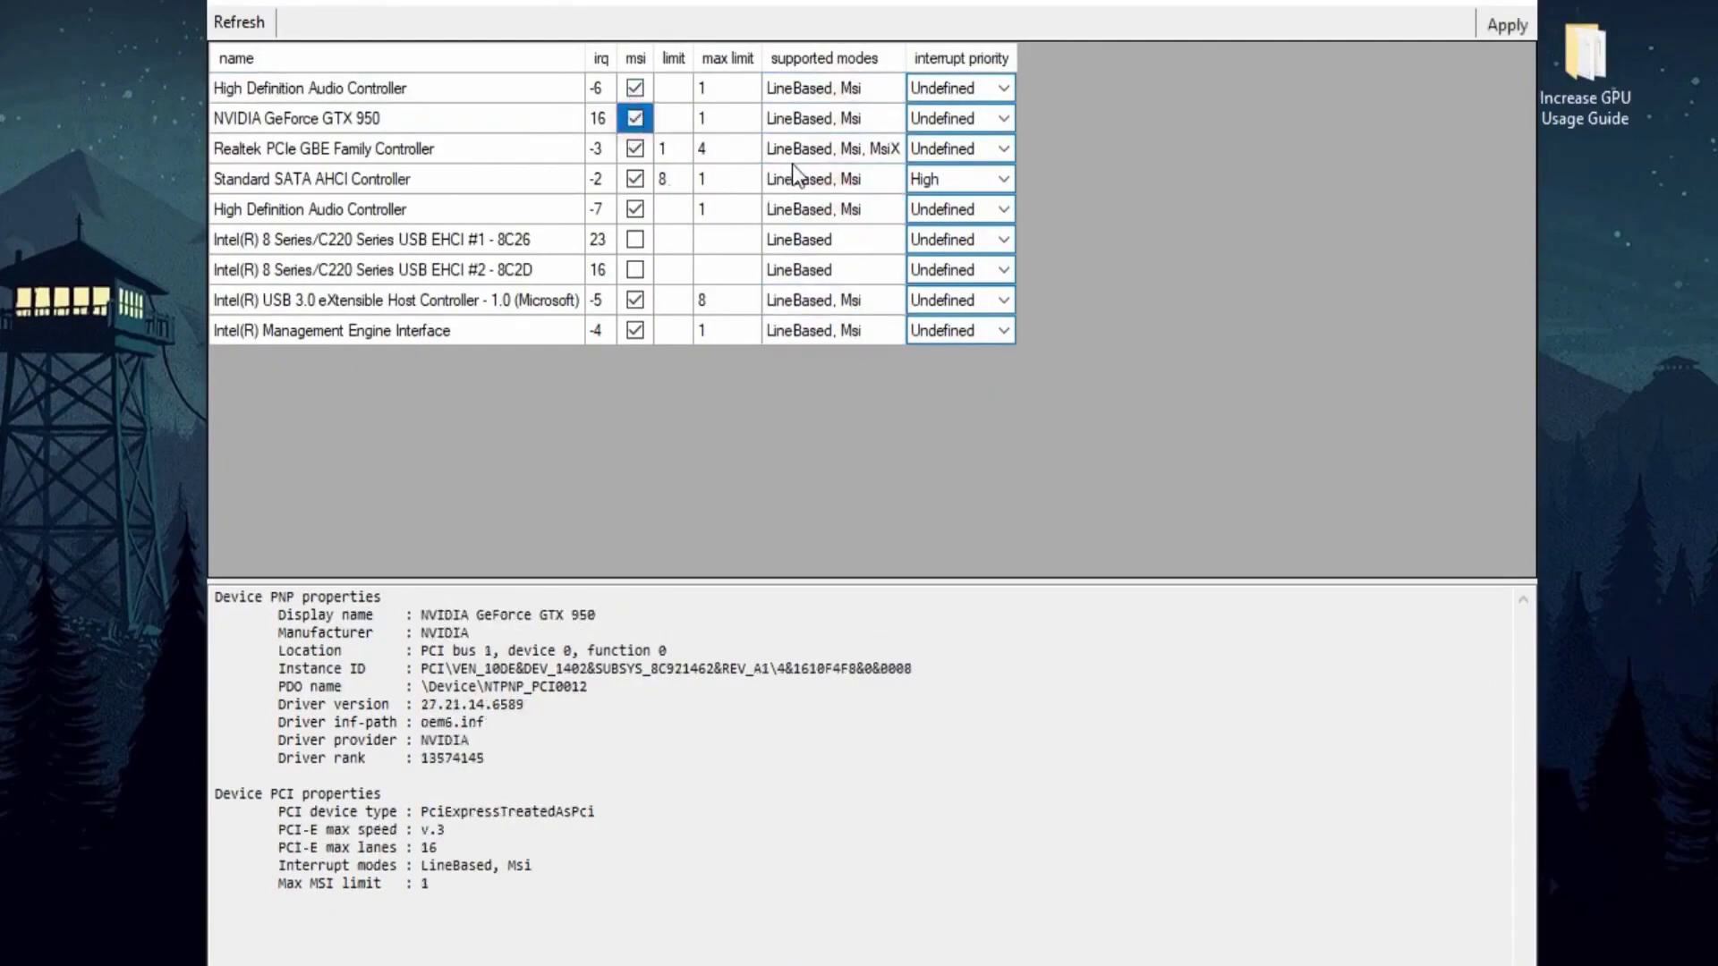
Check the other devices' details, then set the GTX 950's interrupt priority to High.
click(643, 180)
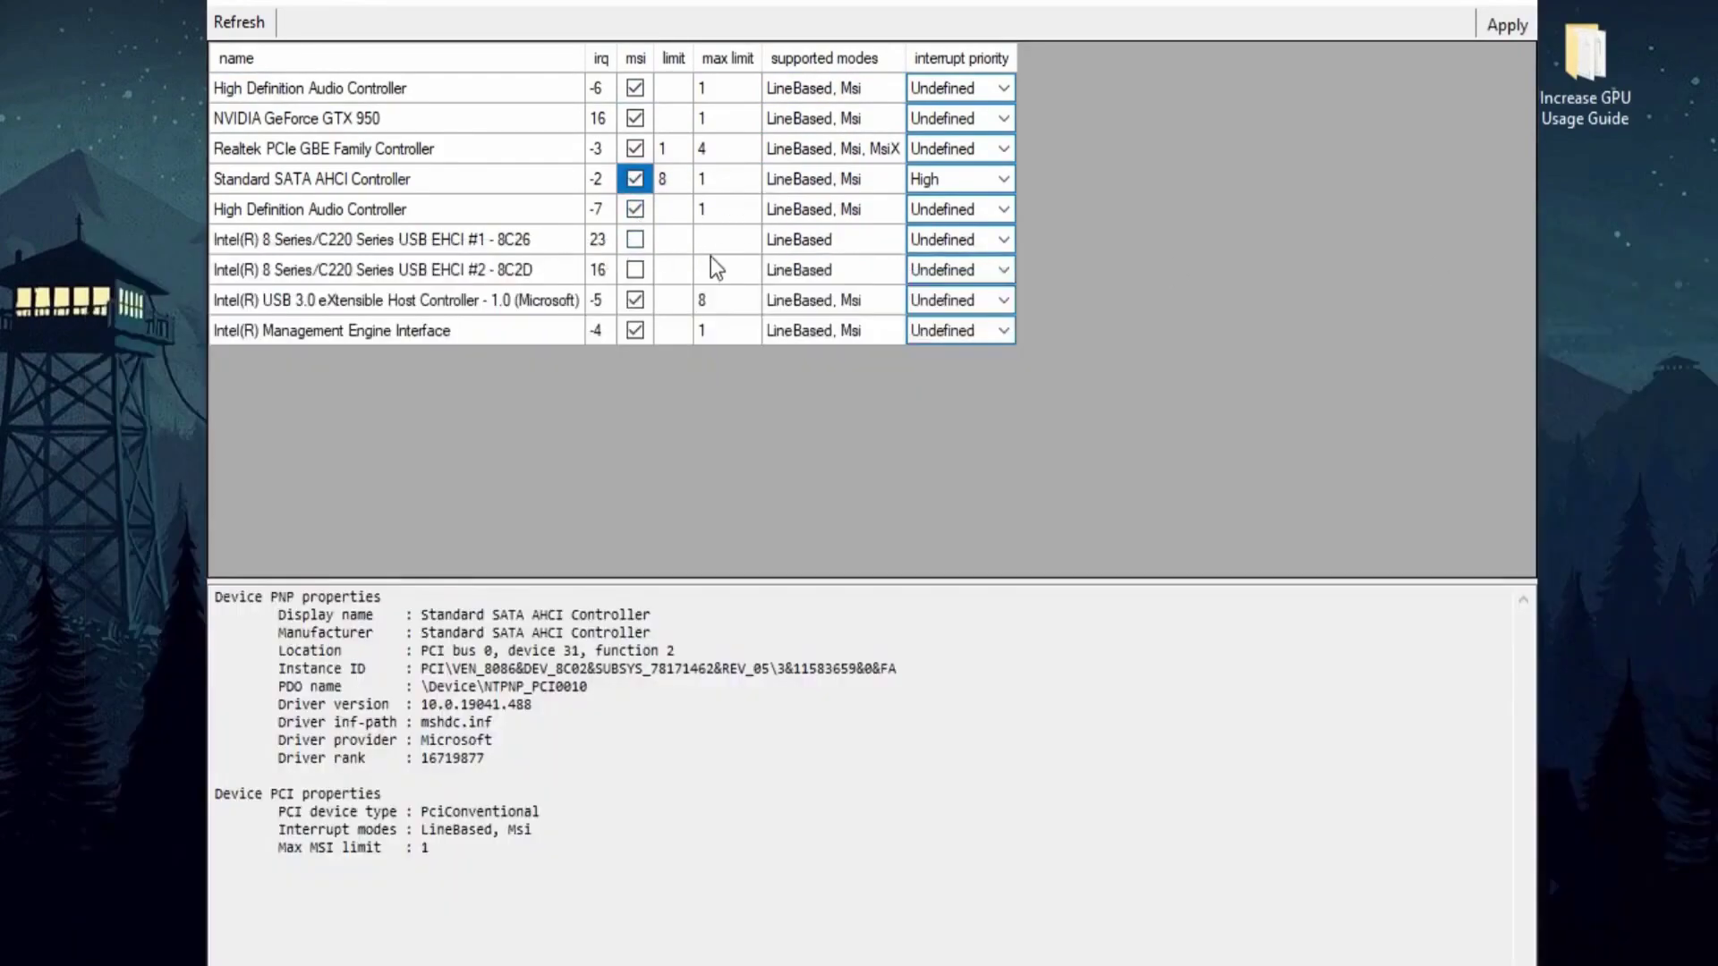
click(706, 211)
click(676, 301)
click(673, 331)
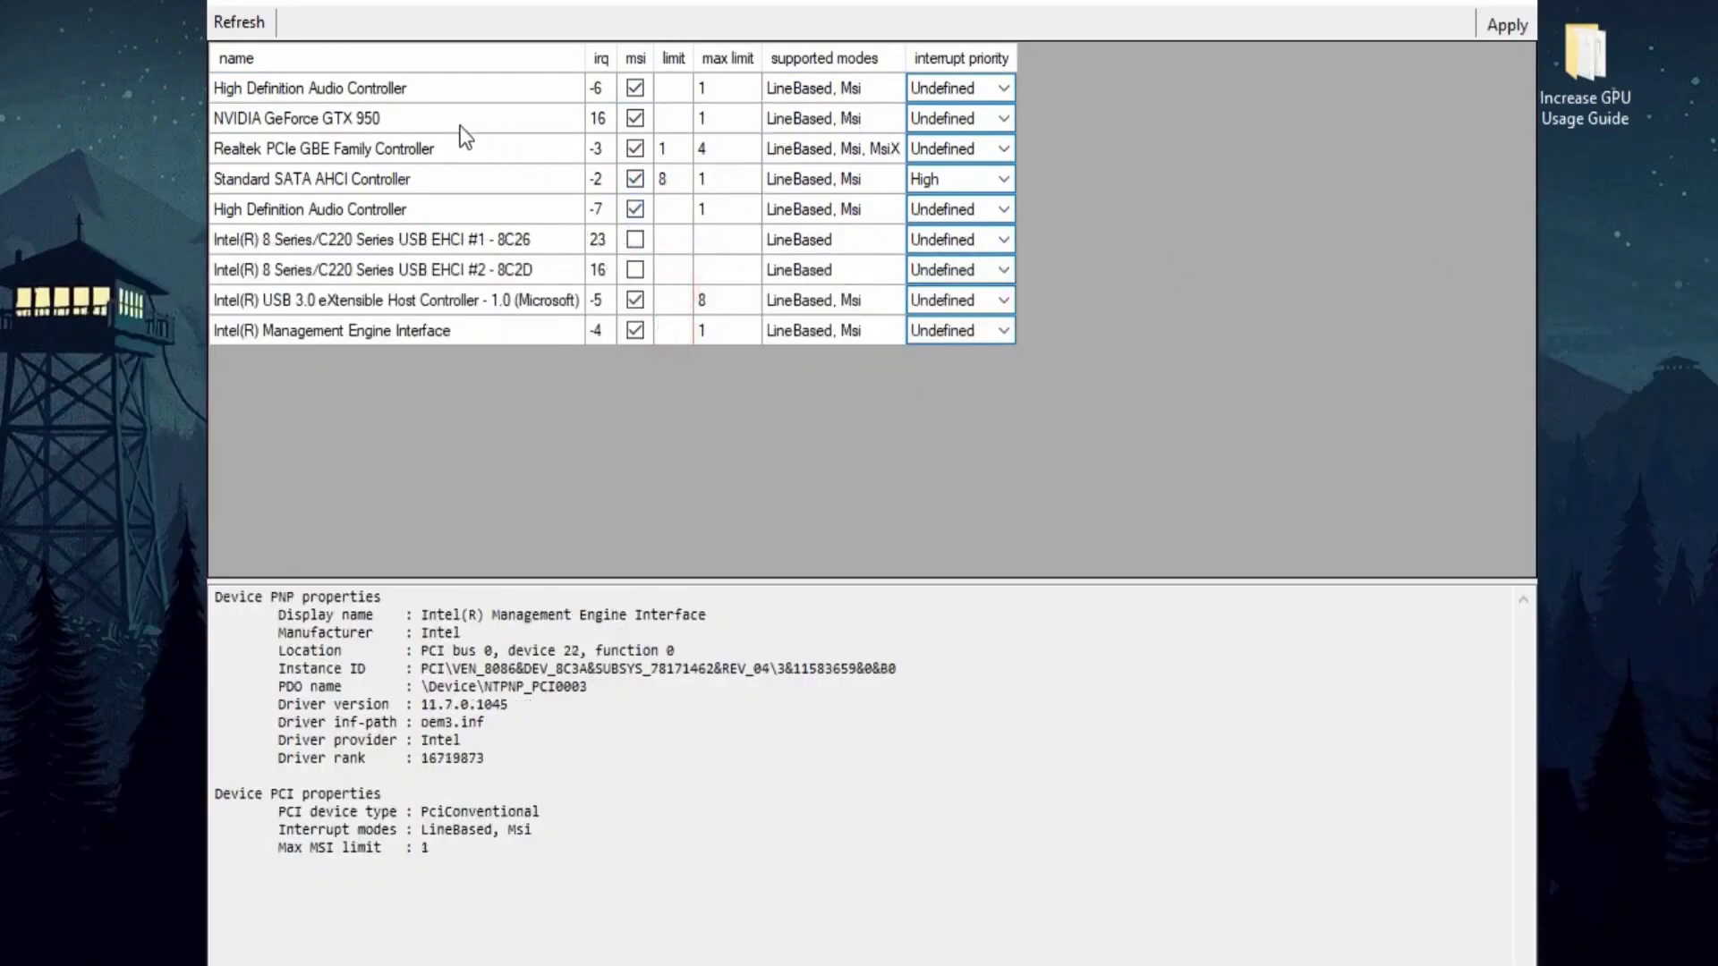
click(555, 118)
click(984, 125)
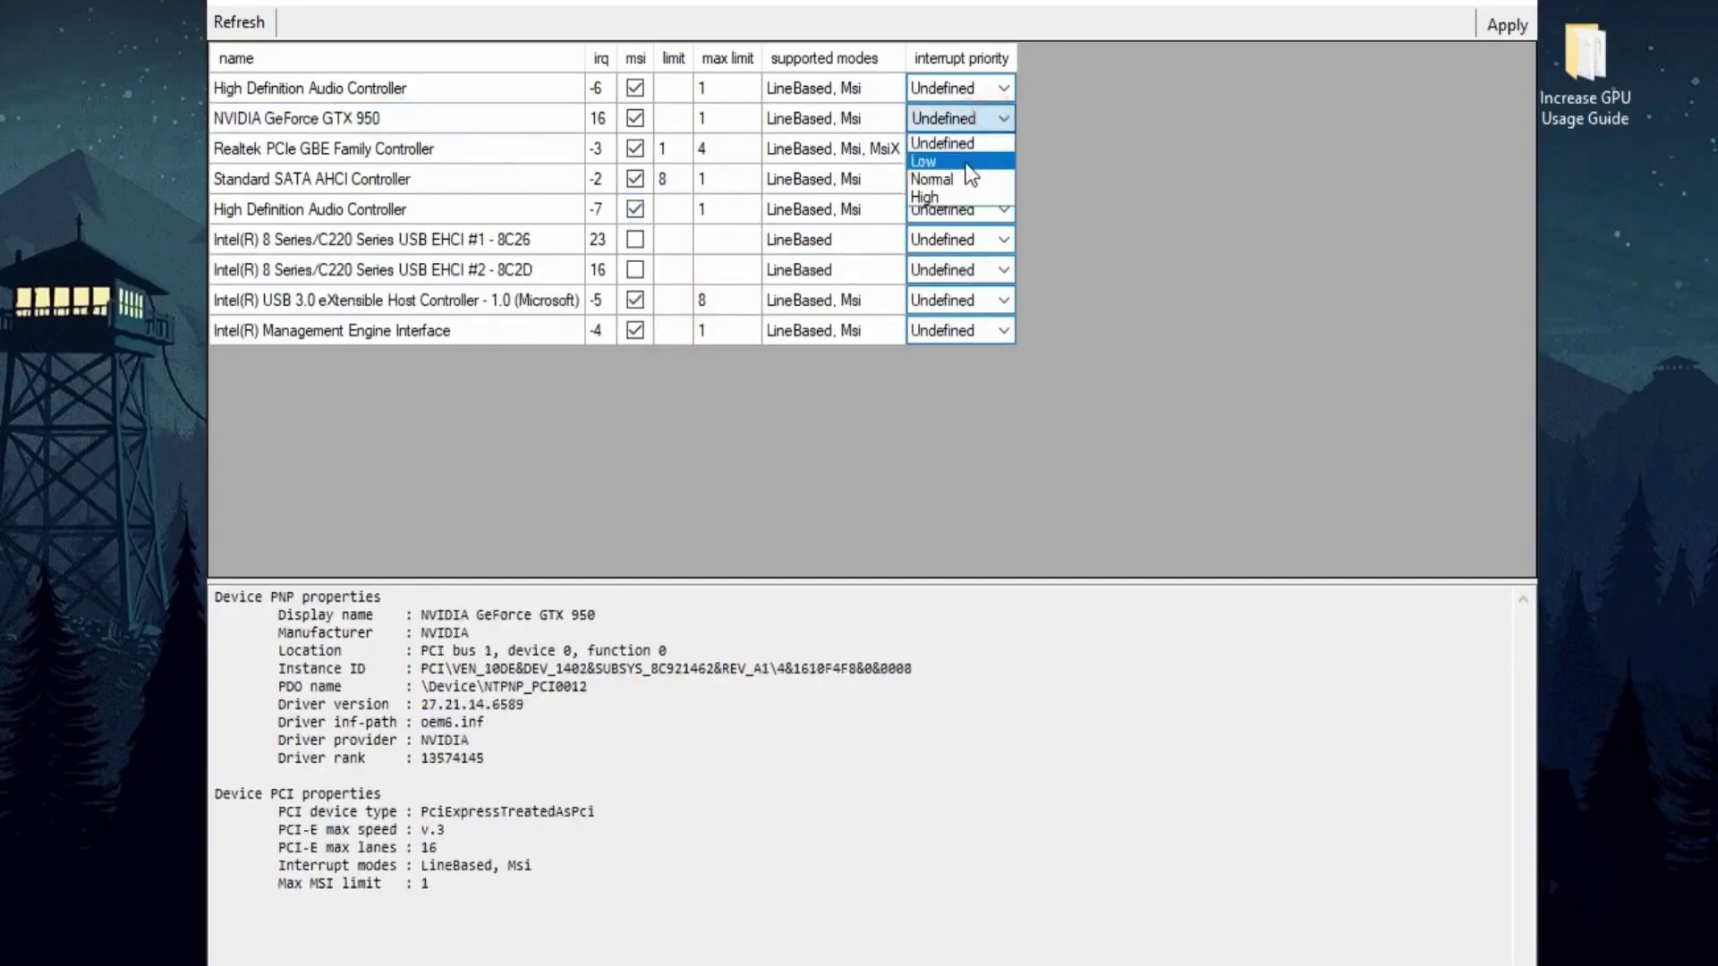
click(962, 208)
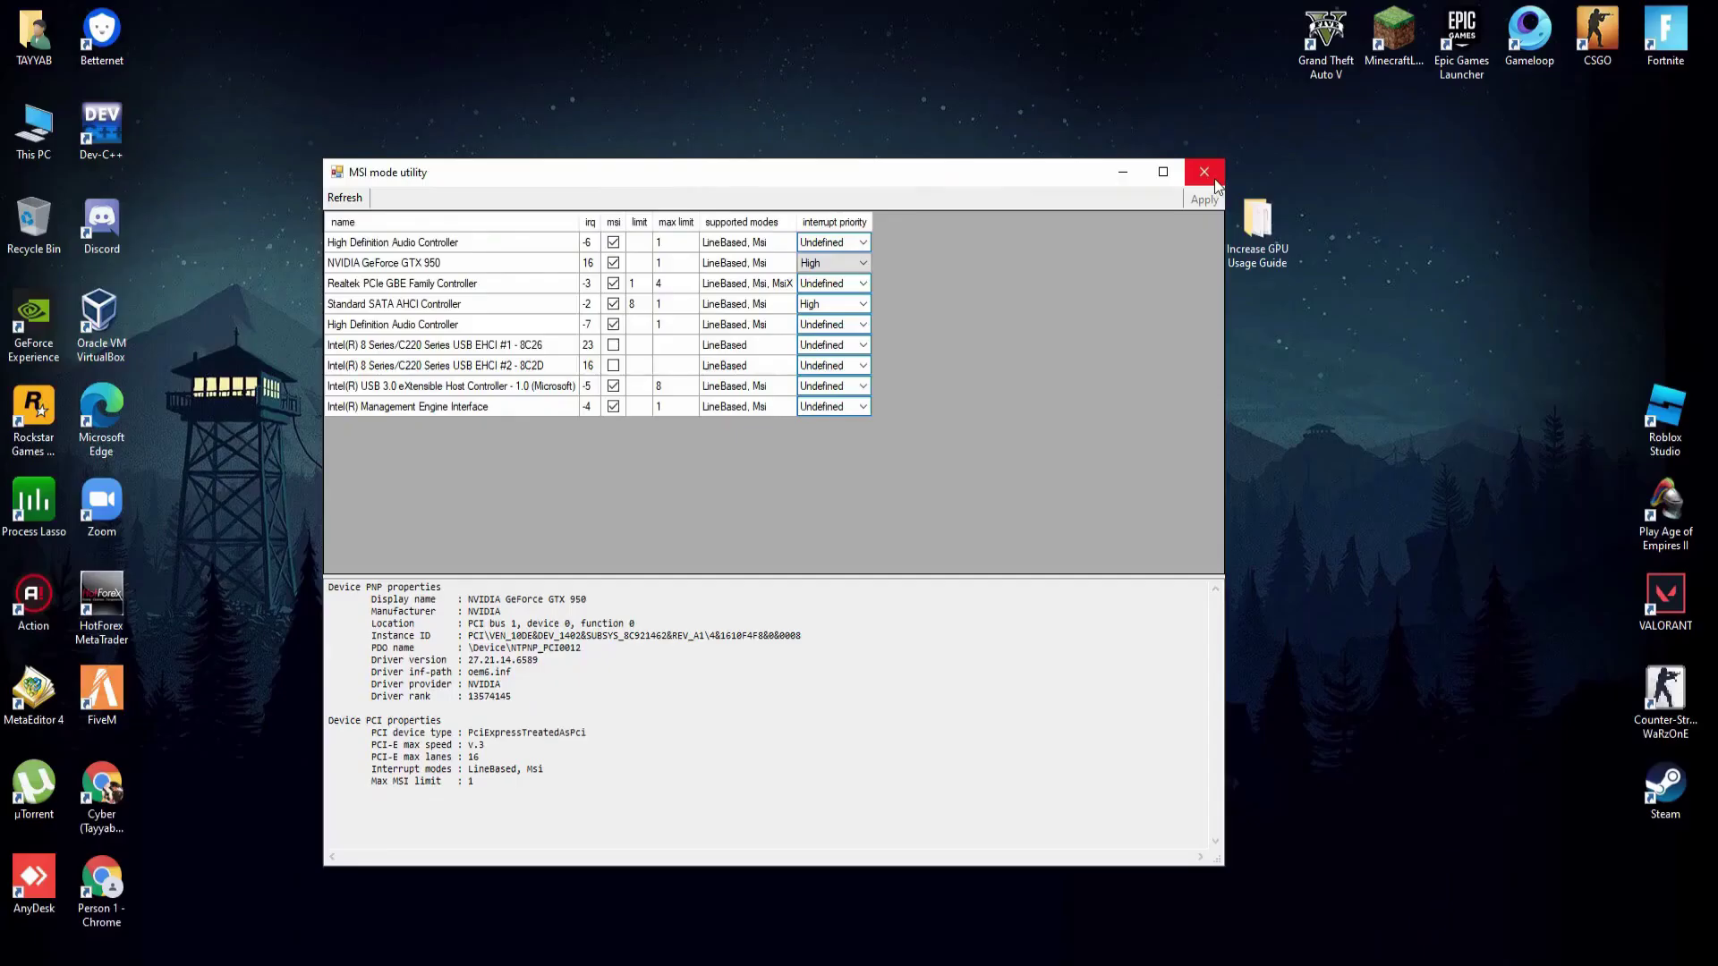
Close the MSI tool and merge NVIDIA Thread Priority from Thread Priorities into the registry.
click(1524, 3)
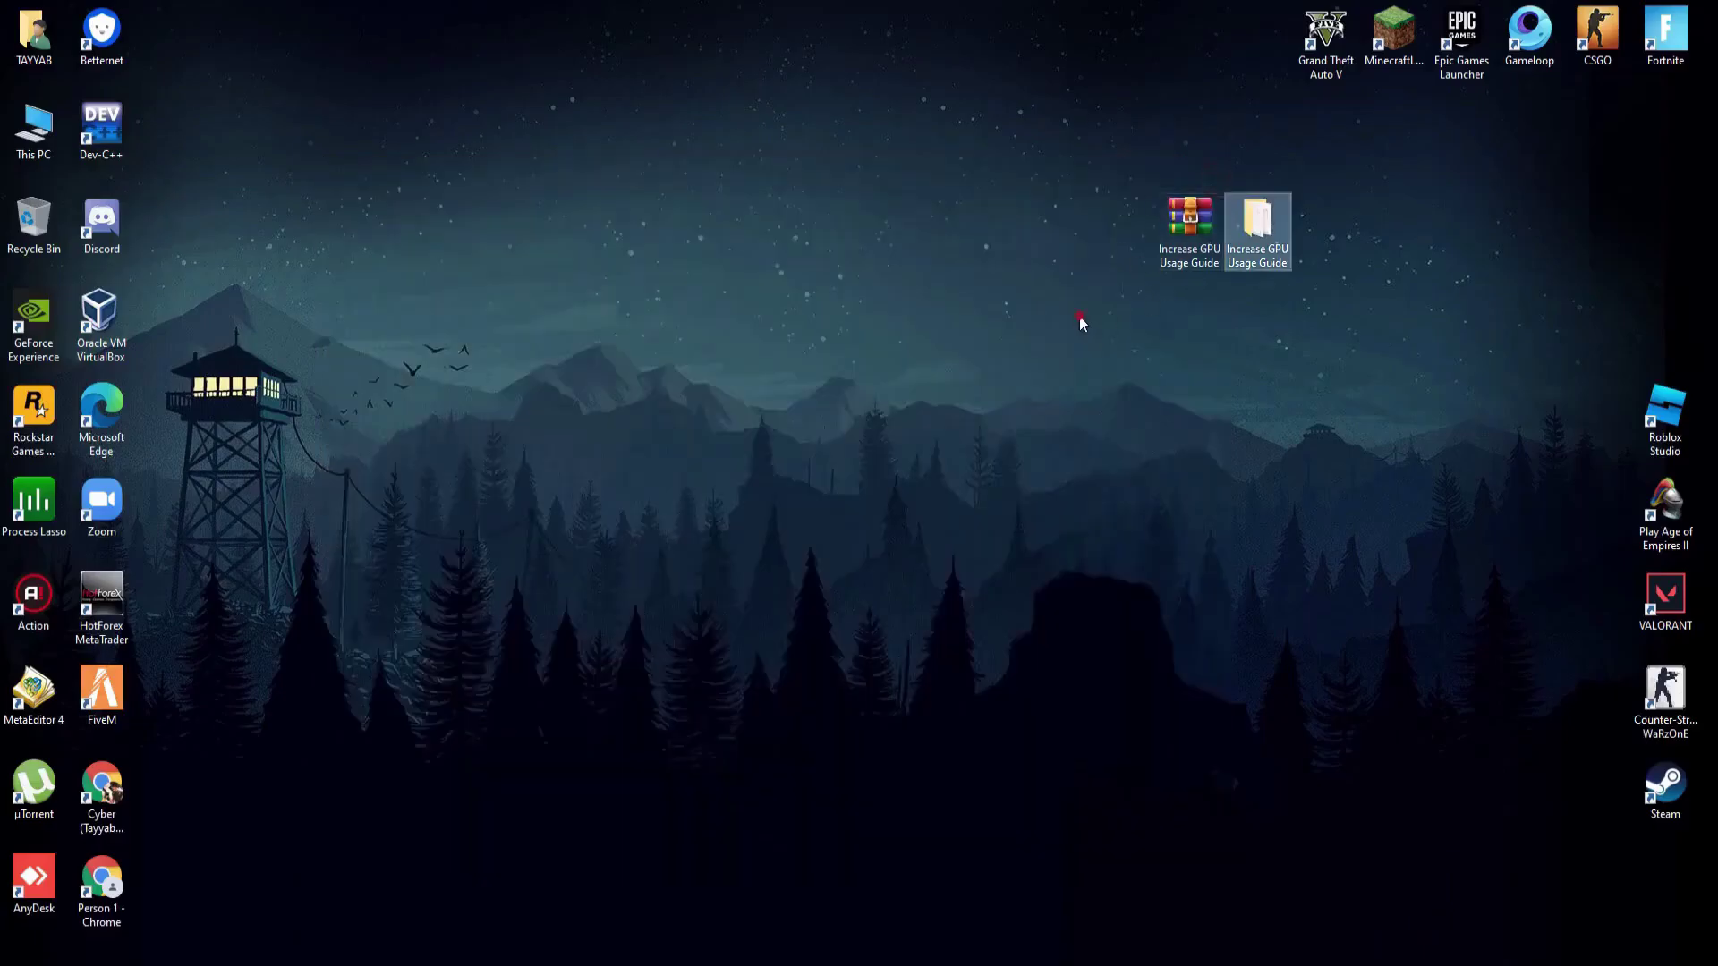
double_click(1257, 224)
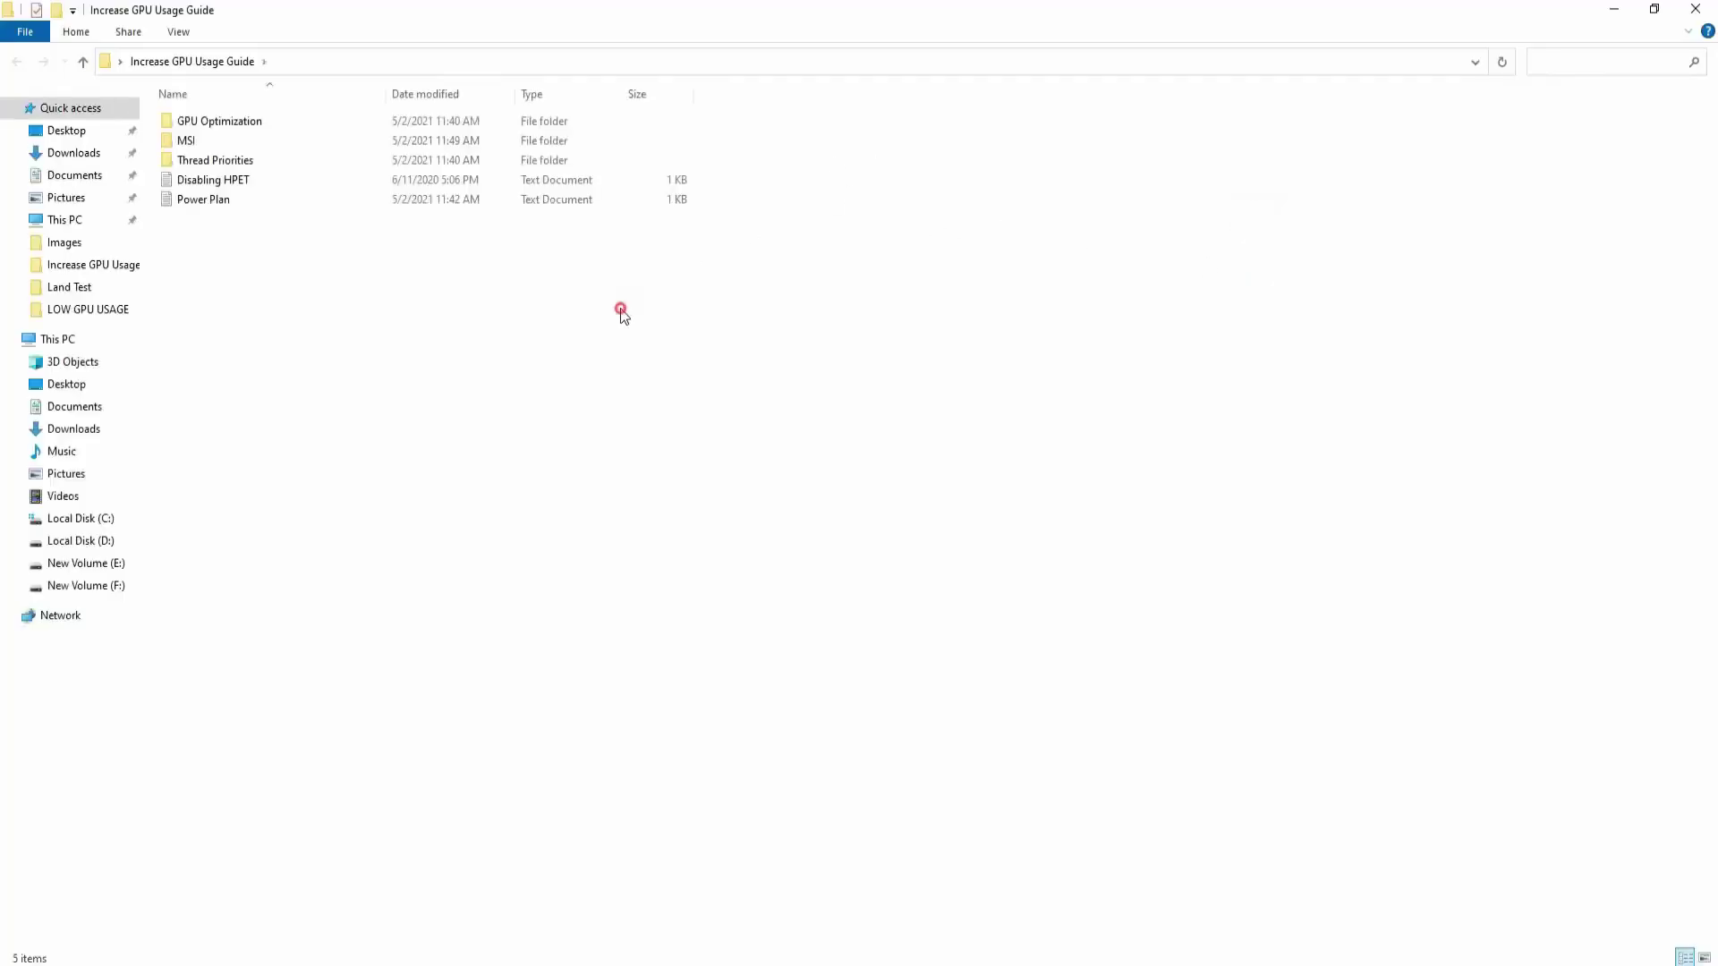
double_click(260, 161)
click(263, 118)
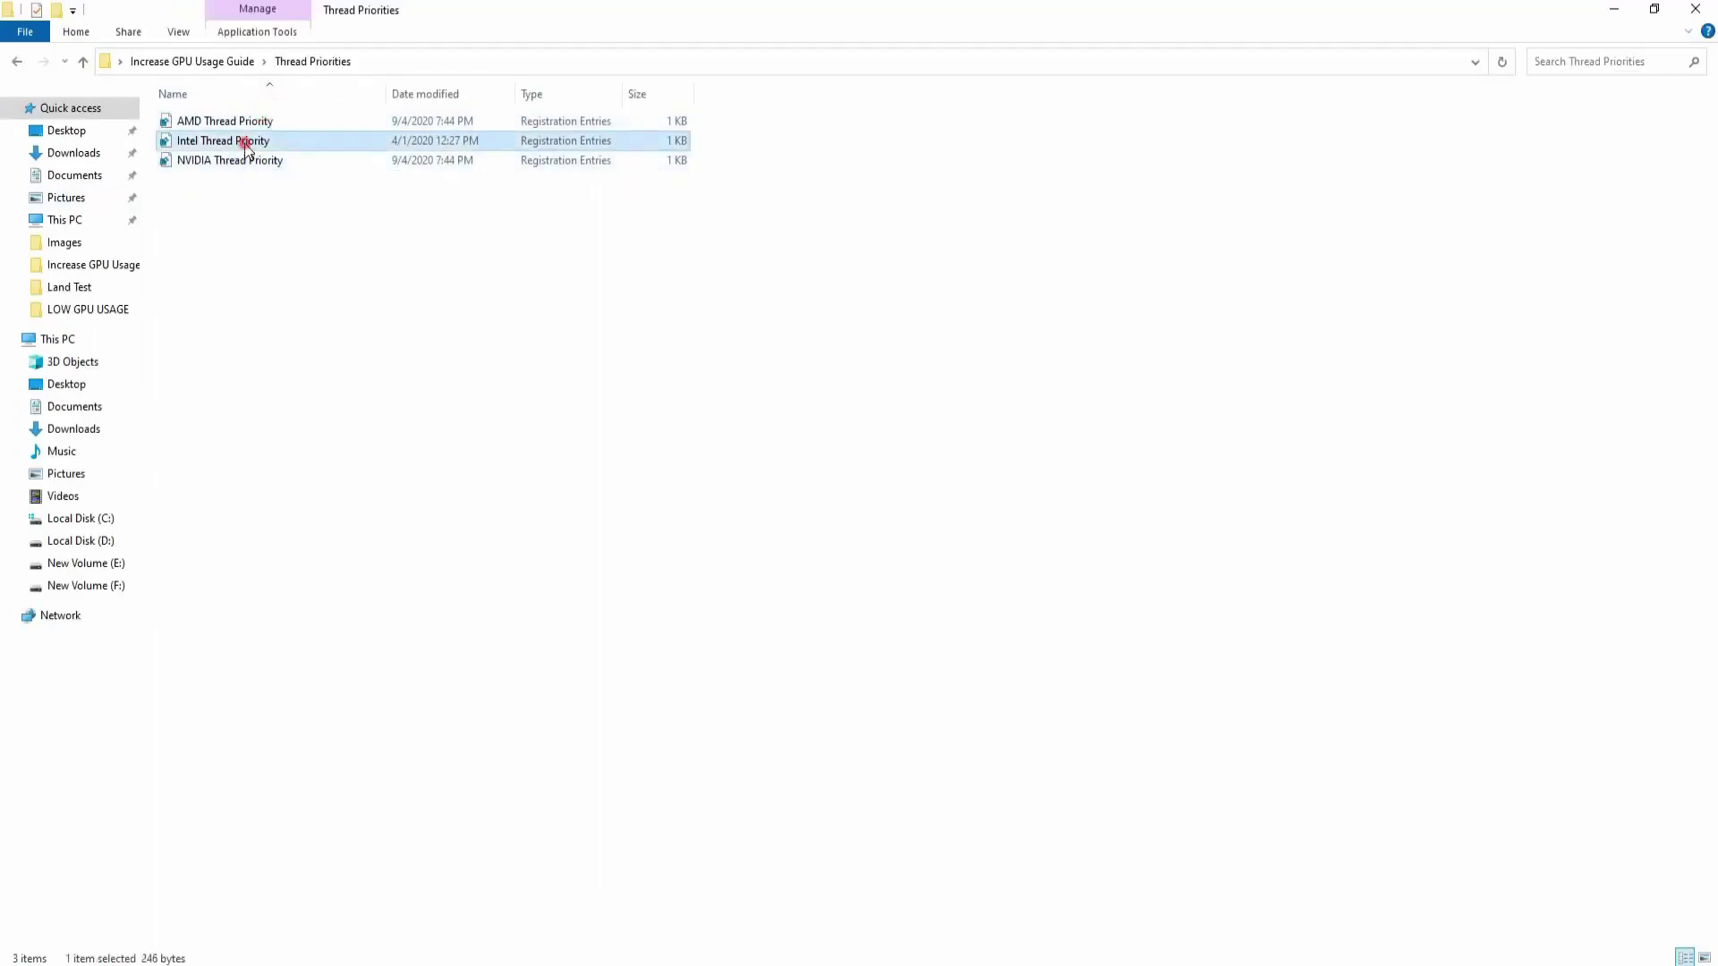
click(244, 141)
click(247, 161)
click(249, 222)
click(225, 161)
right_click(220, 161)
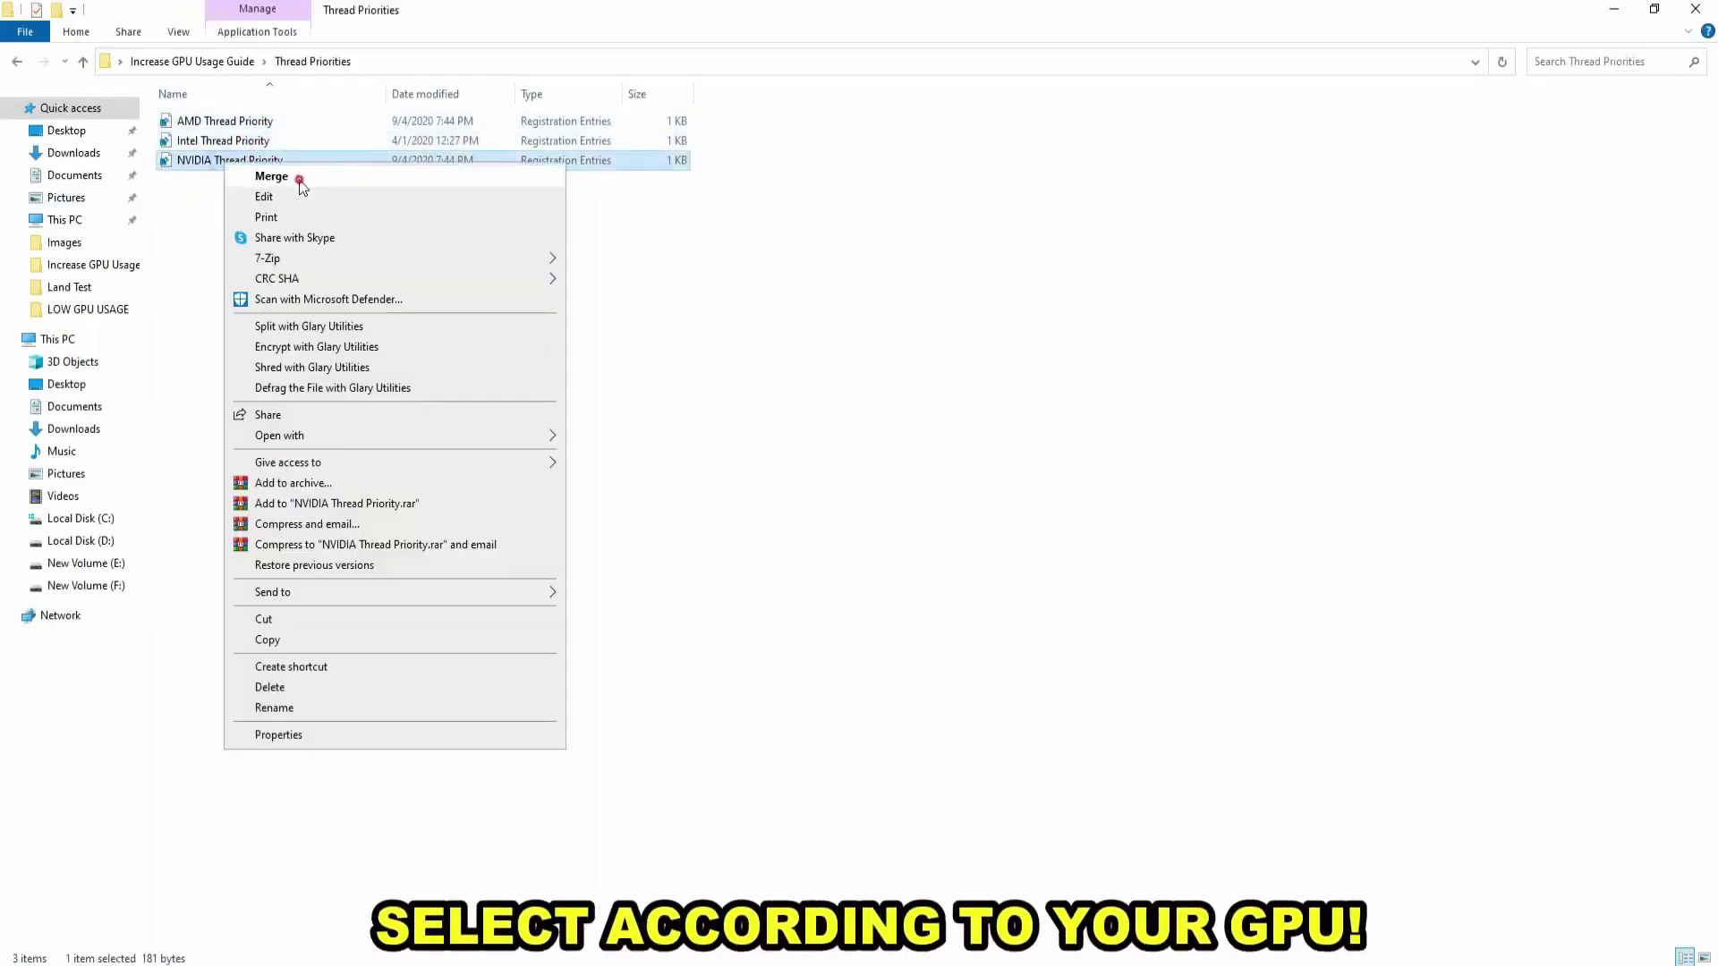
click(269, 173)
click(995, 525)
click(1055, 500)
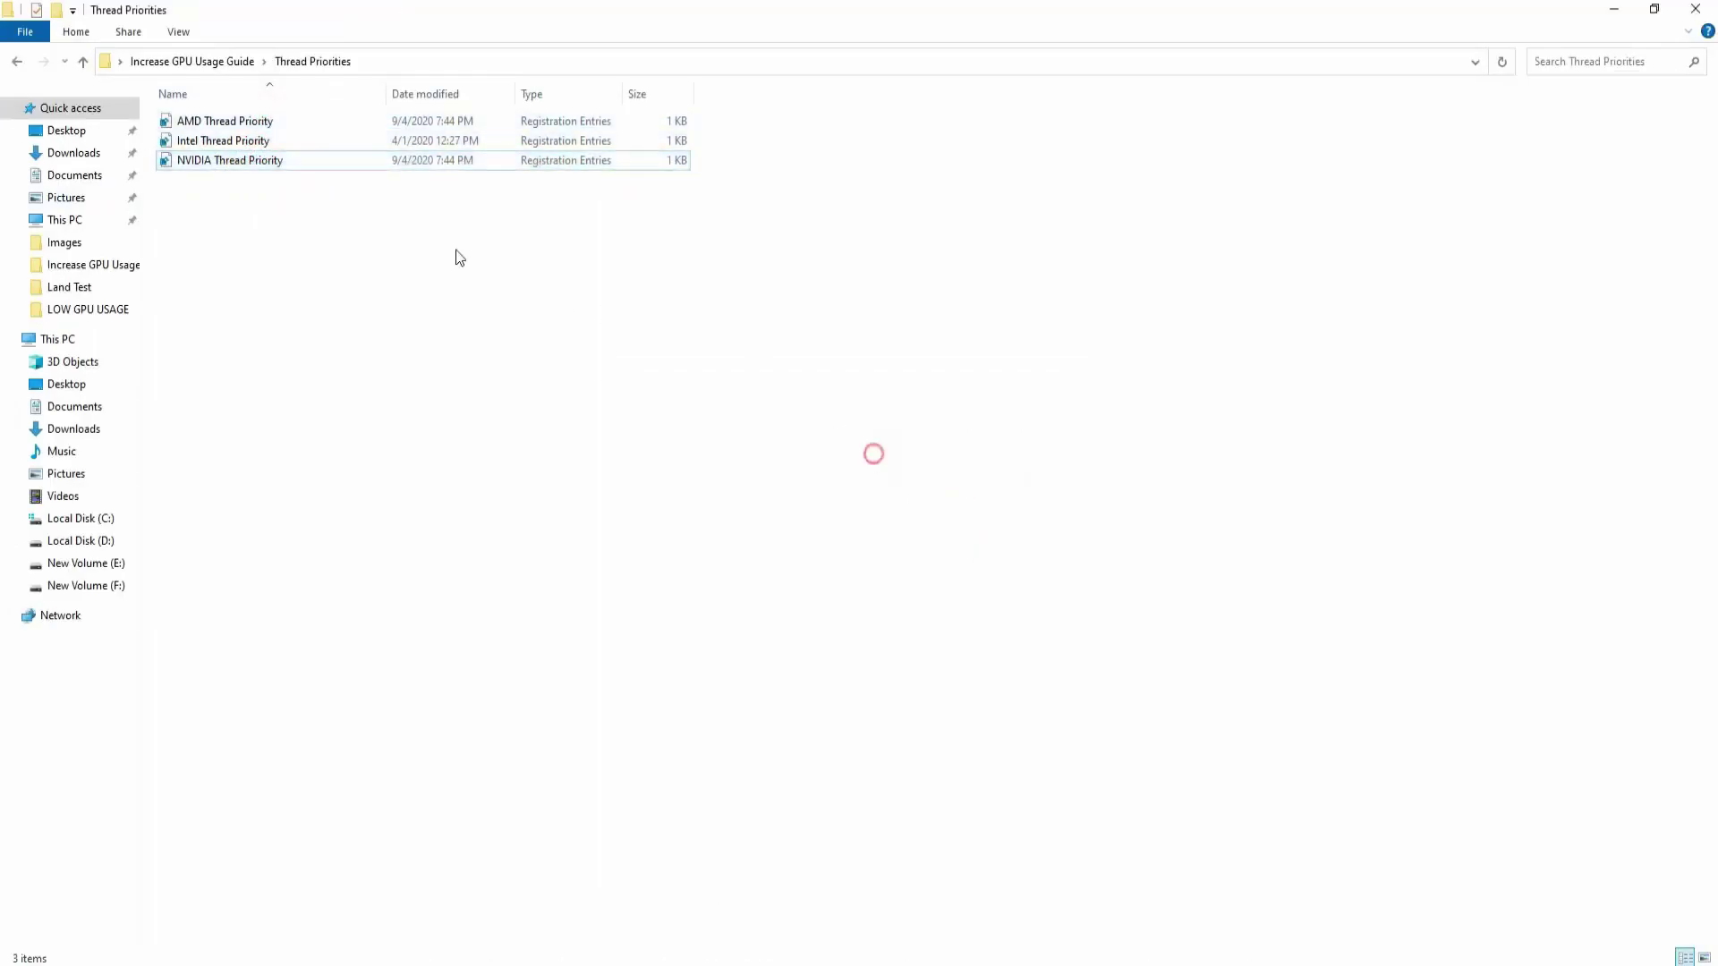
Merge the Game Optimizations file from the GPU Optimization folder into the registry.
click(17, 62)
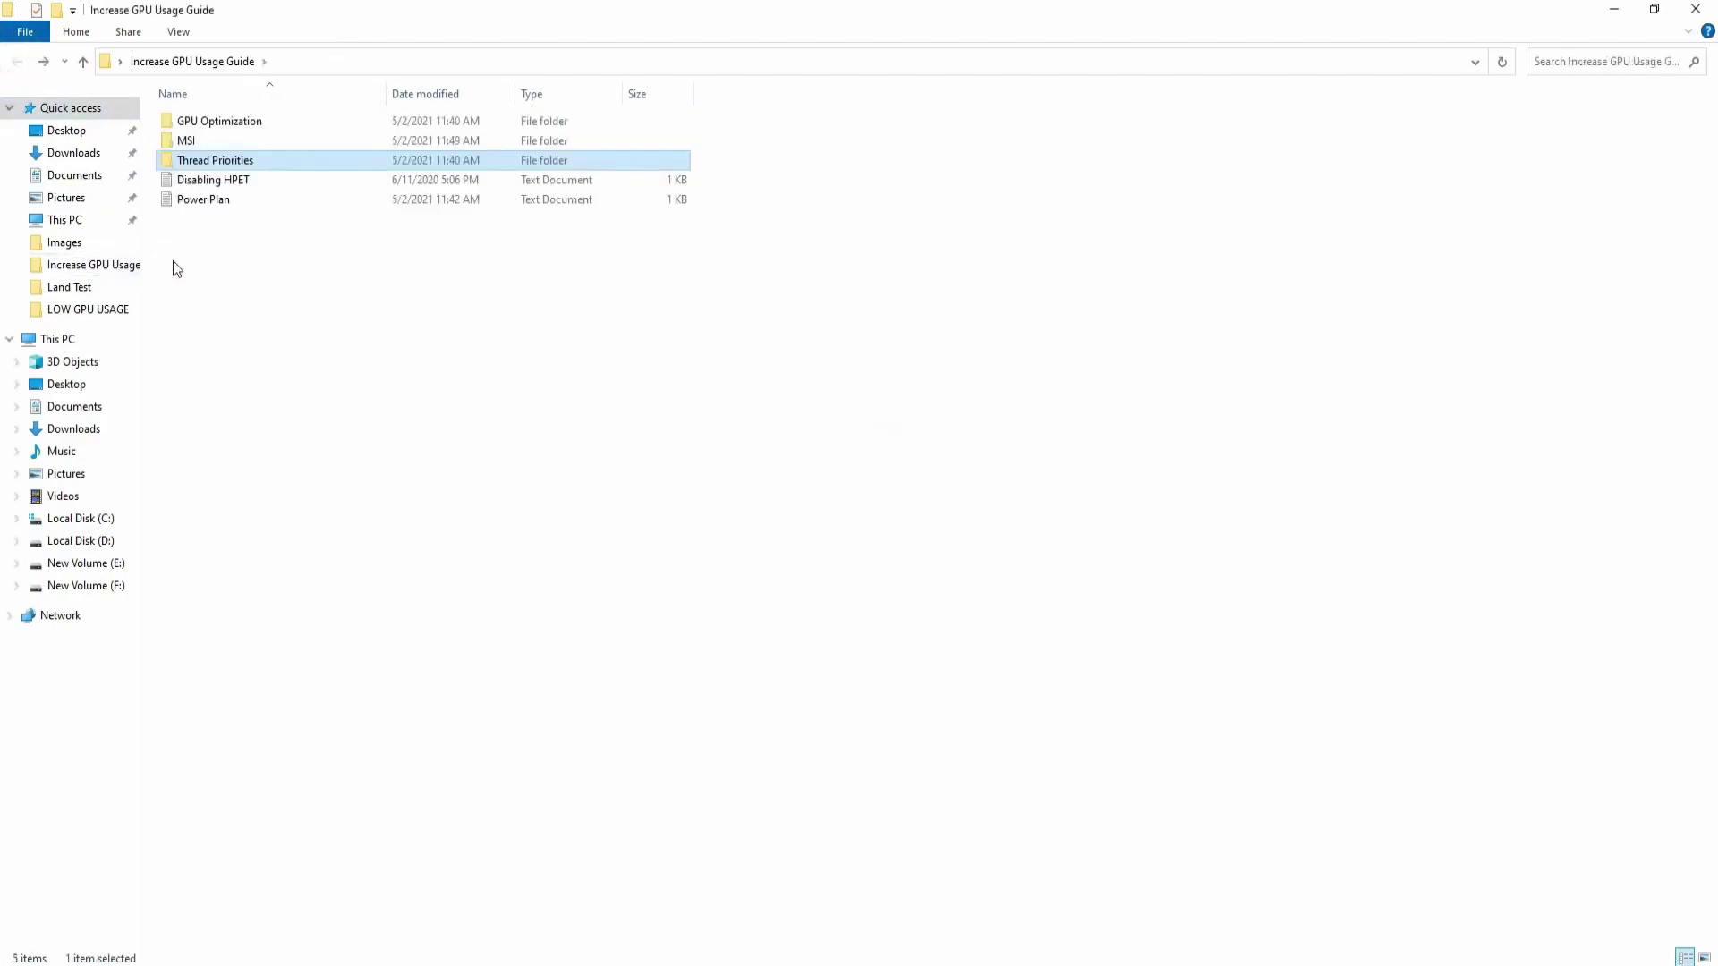
click(191, 262)
double_click(256, 121)
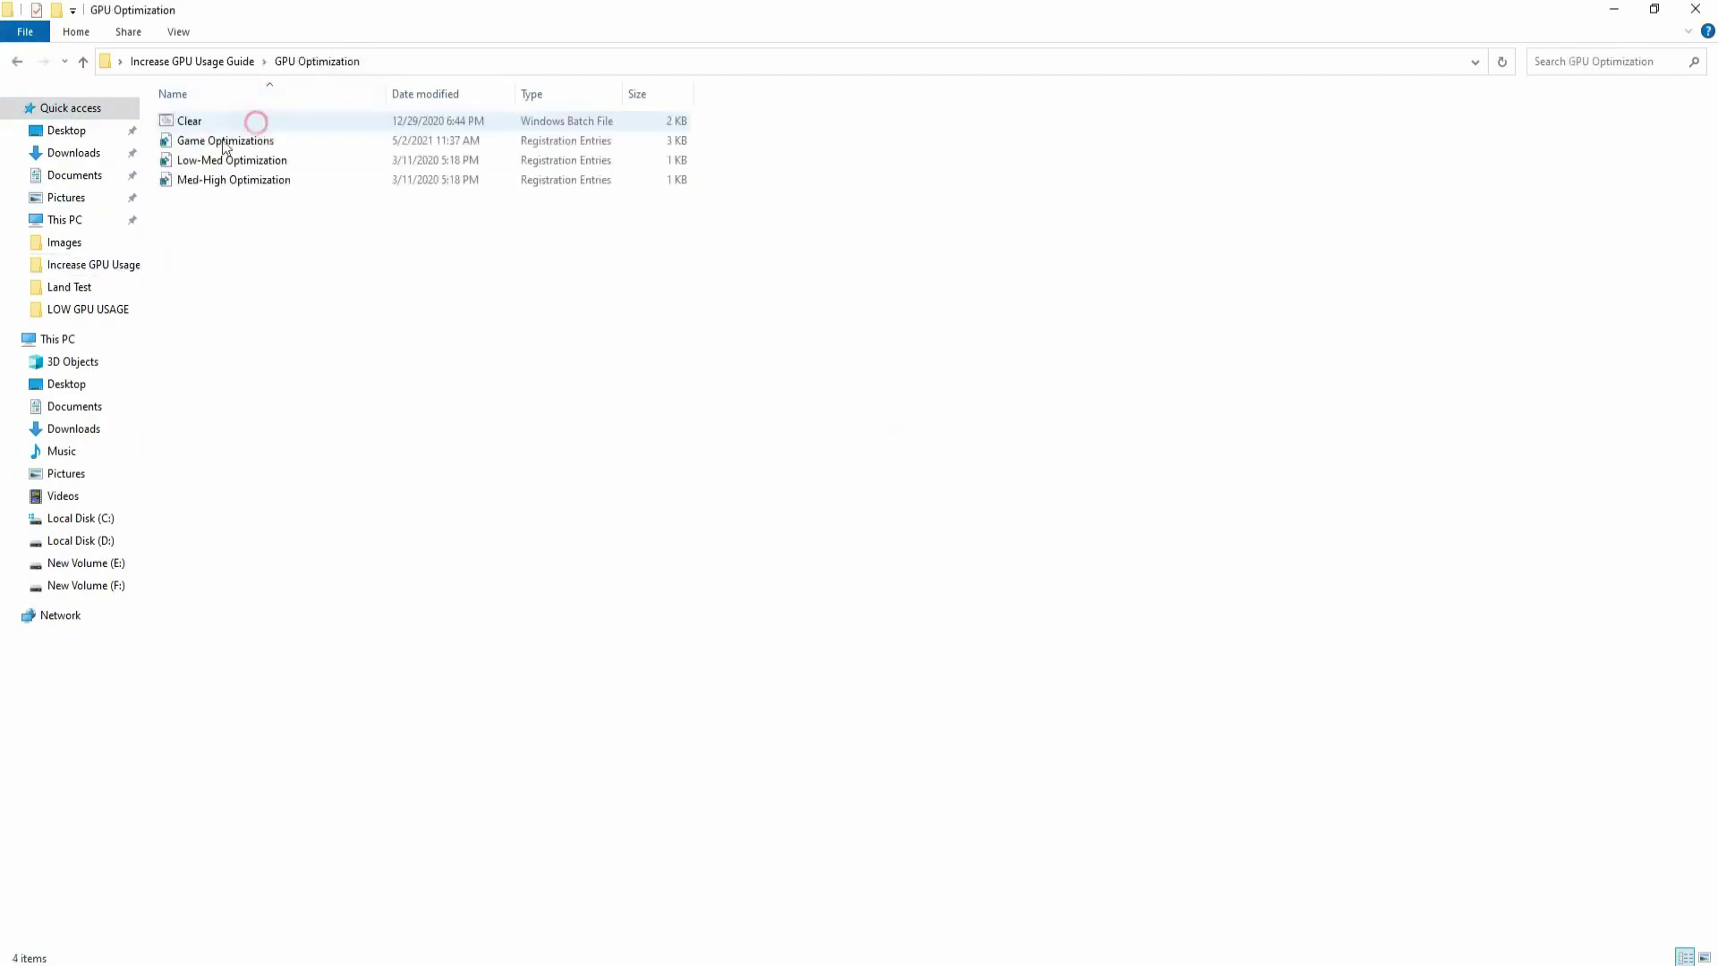
drag(232, 225, 230, 115)
click(260, 235)
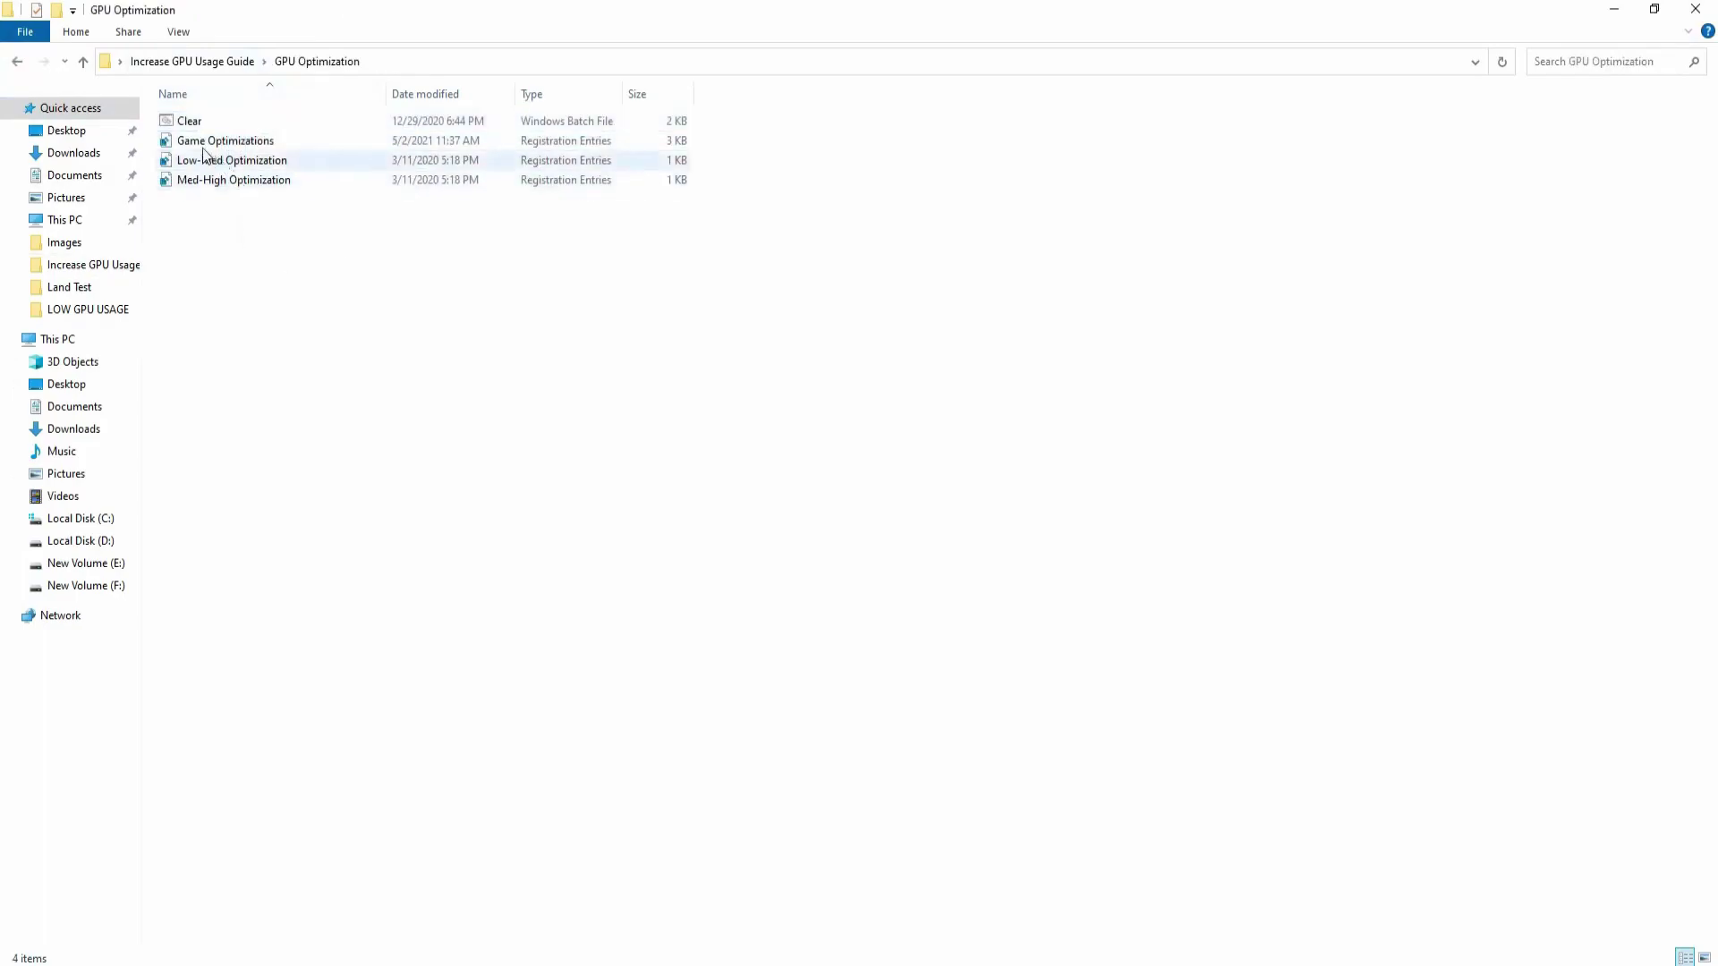
click(204, 148)
right_click(204, 148)
click(235, 158)
click(994, 519)
click(1050, 495)
Merge the Med-High Optimization preset into the registry.
click(657, 434)
drag(292, 260, 256, 160)
click(220, 284)
drag(234, 252, 241, 158)
click(244, 215)
right_click(235, 180)
click(282, 191)
click(994, 520)
click(1050, 495)
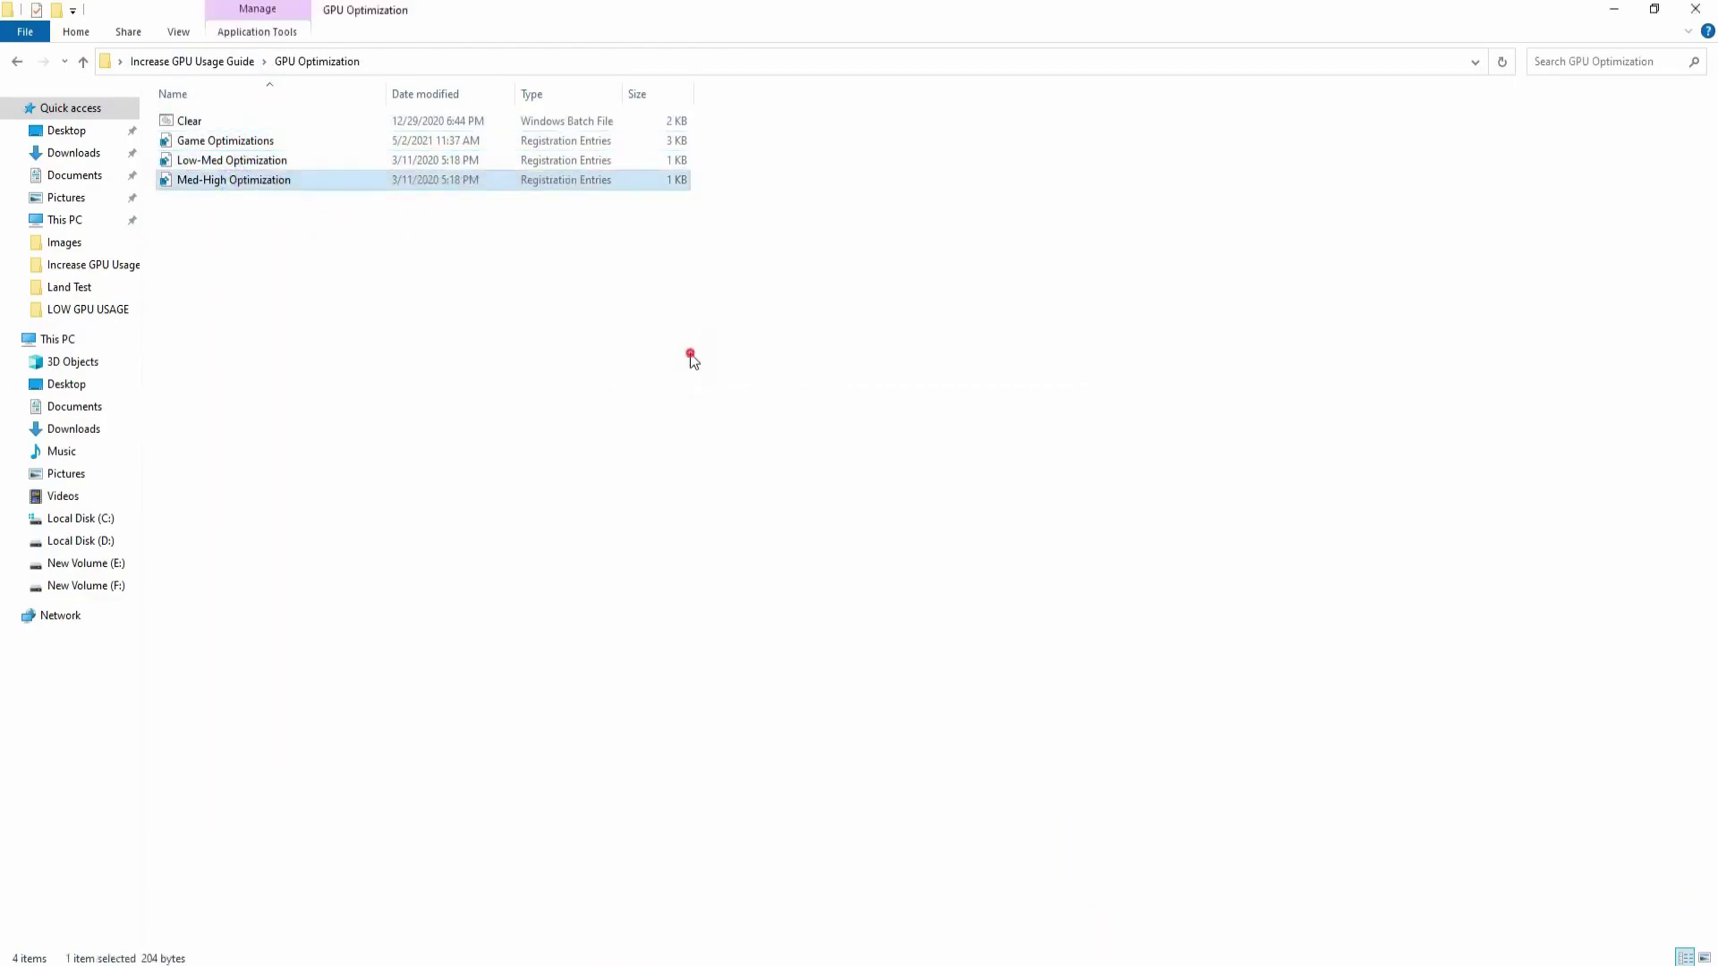
click(690, 357)
Run the Clear batch file and close the GPU Optimization window.
right_click(147, 109)
click(188, 123)
right_click(196, 123)
click(239, 136)
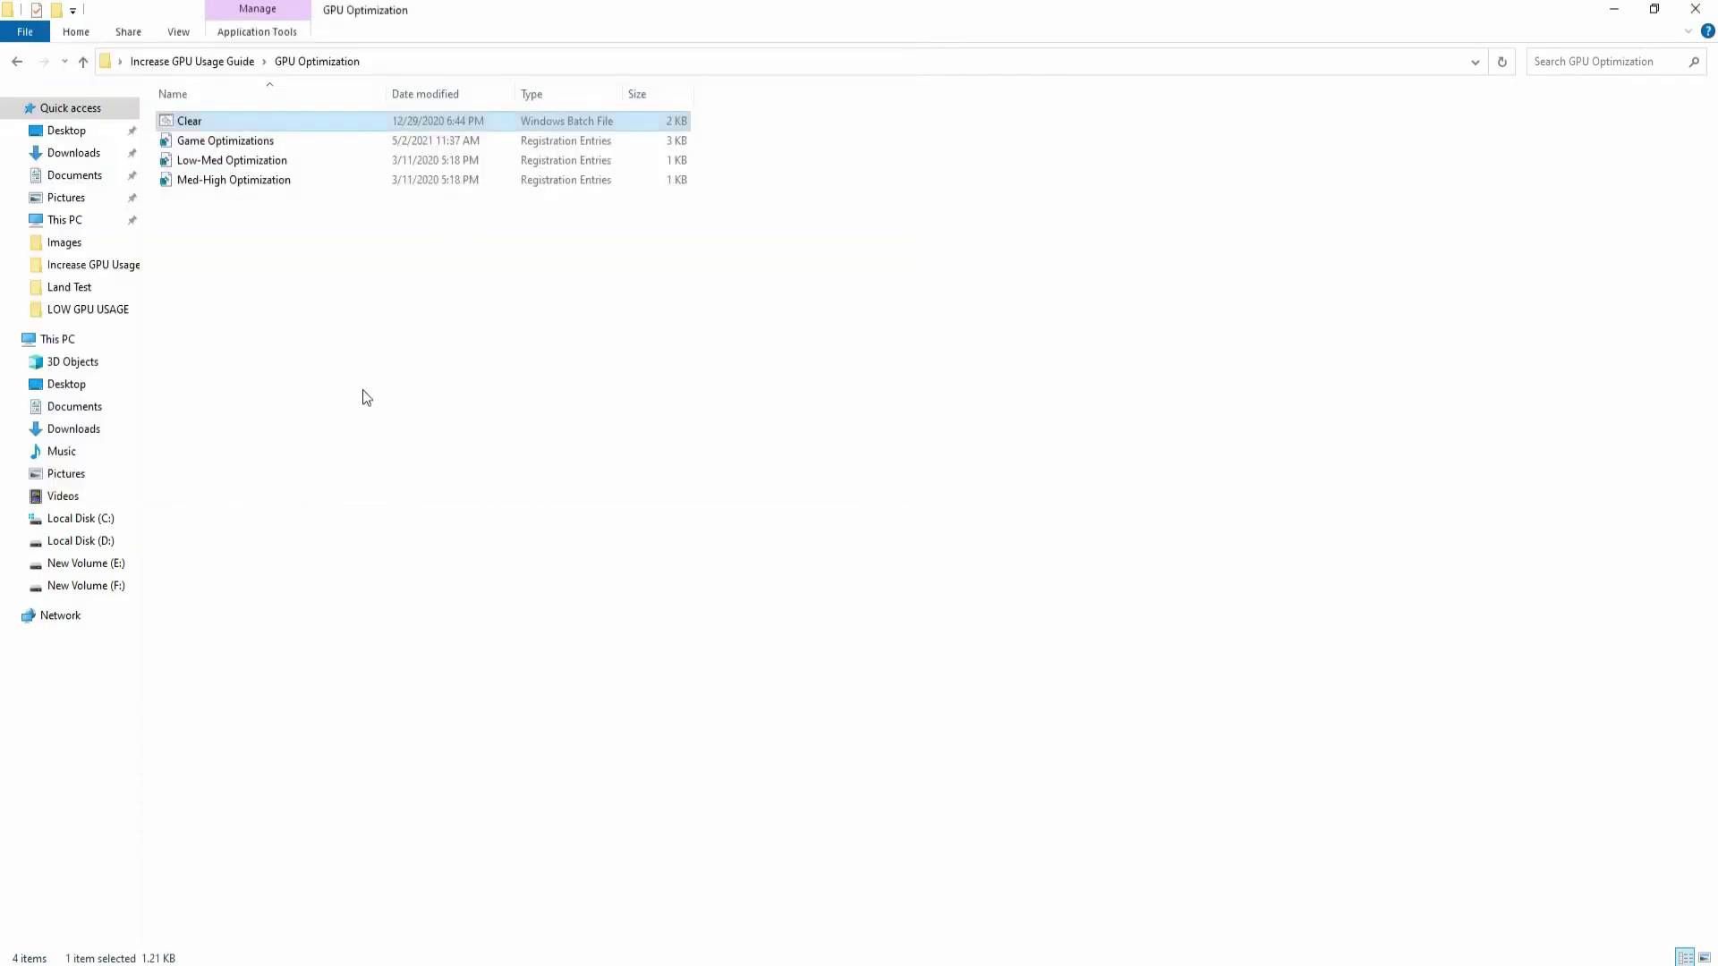
click(259, 380)
click(1673, 8)
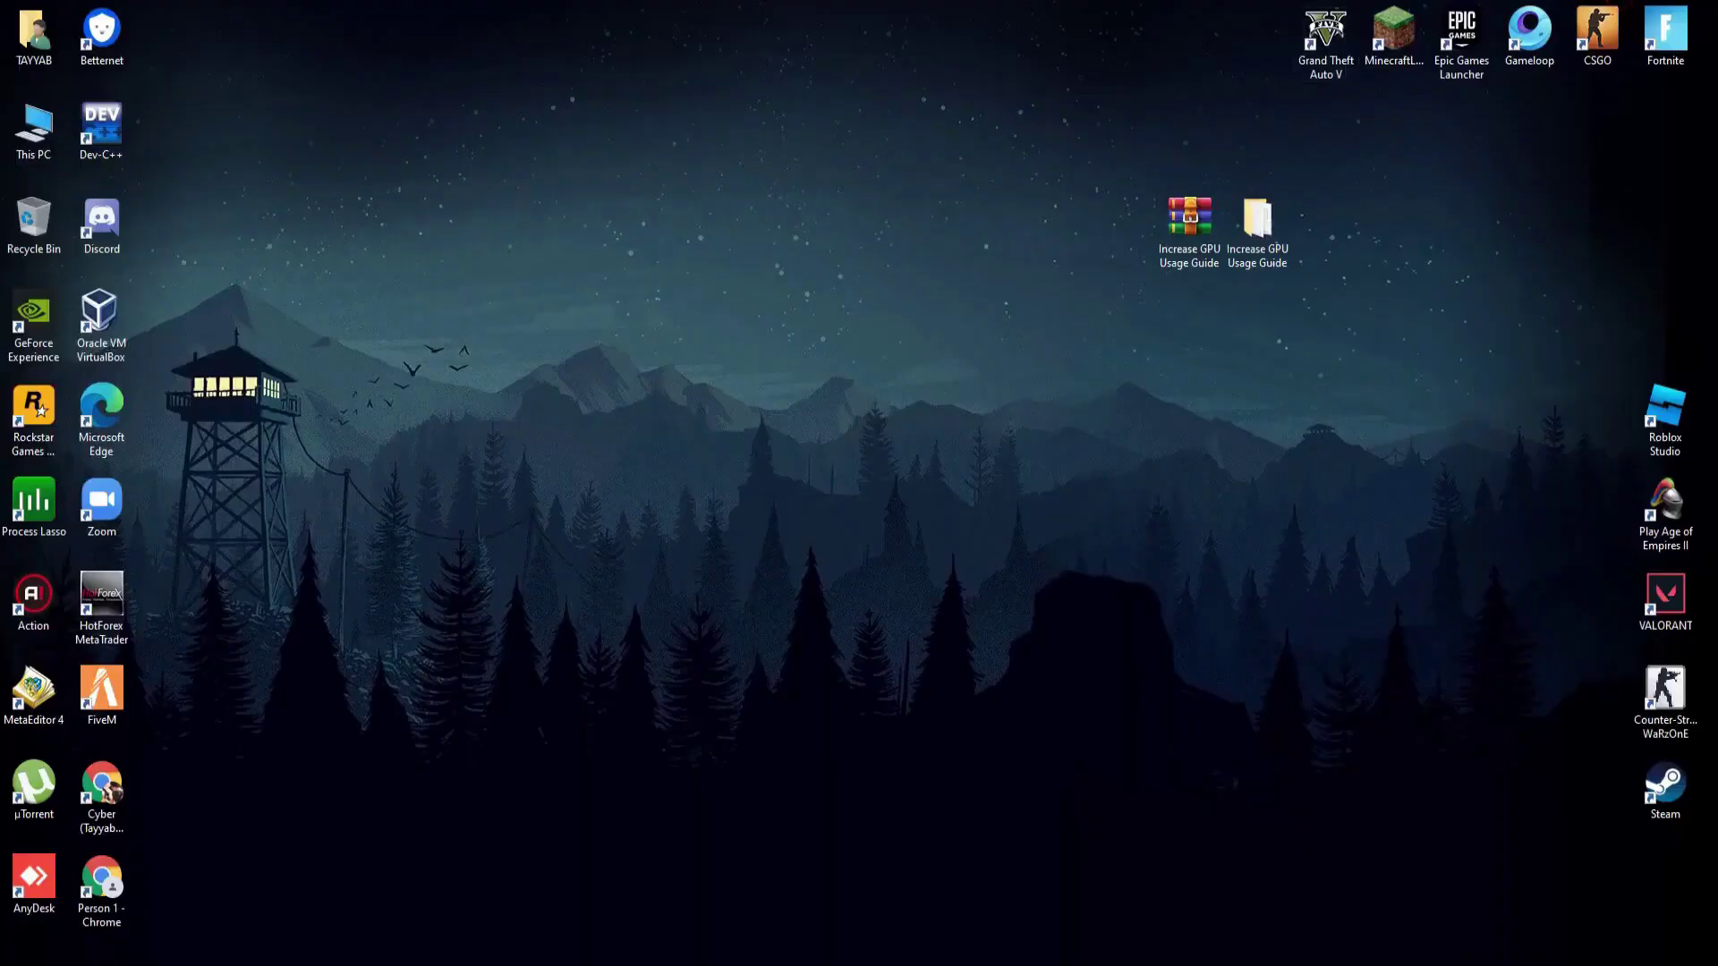
Open the Power Plan text file from the Increase GPU Usage Guide folder.
click(874, 924)
click(18, 61)
click(330, 258)
click(251, 206)
right_click(204, 194)
click(252, 208)
click(1613, 8)
drag(1218, 450, 1032, 160)
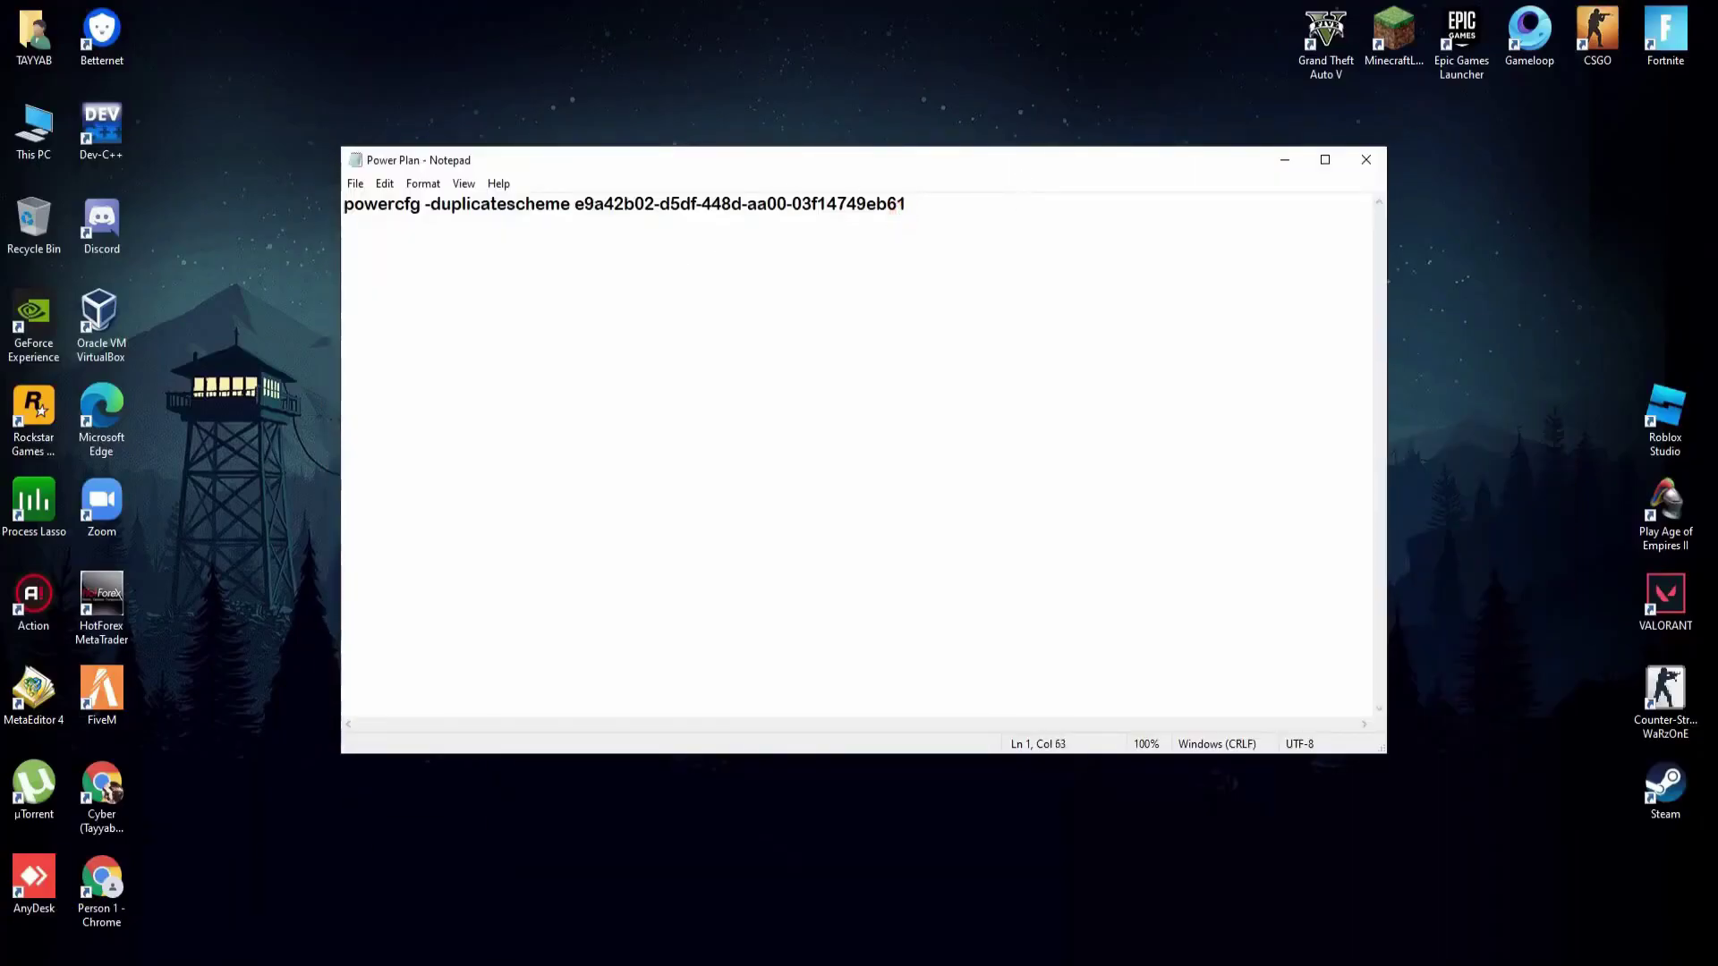
Search 'comm' and start Command Prompt as administrator.
key(super+s)
text(comm)
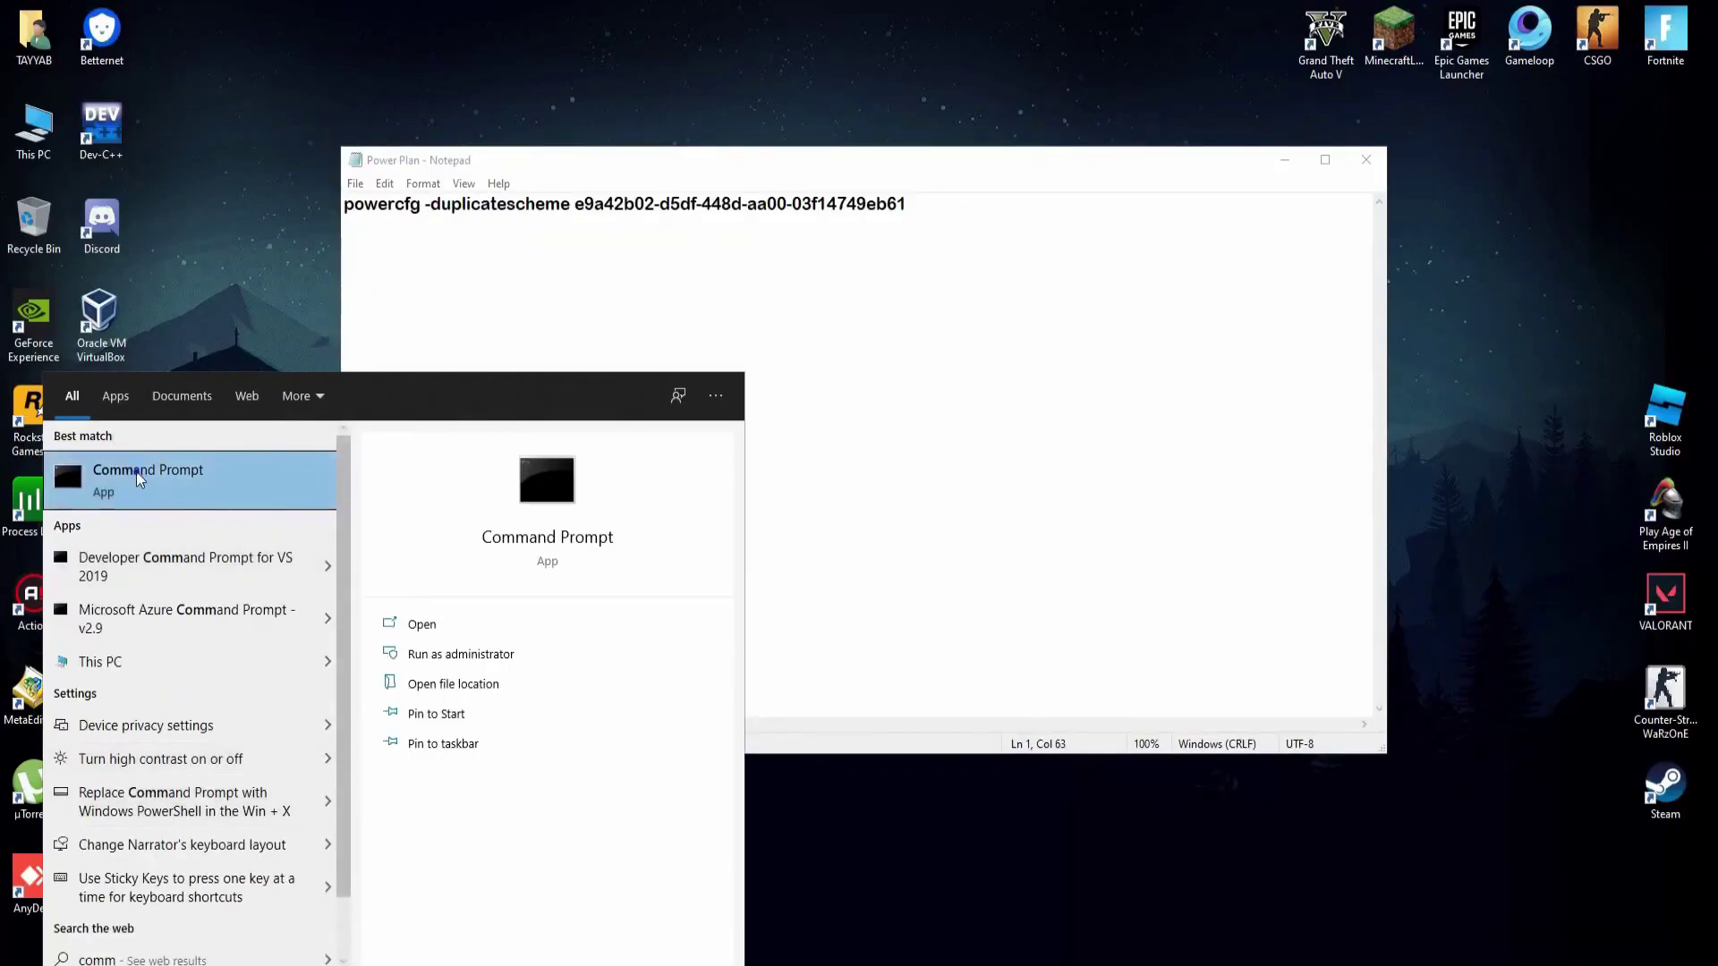
right_click(172, 483)
click(215, 489)
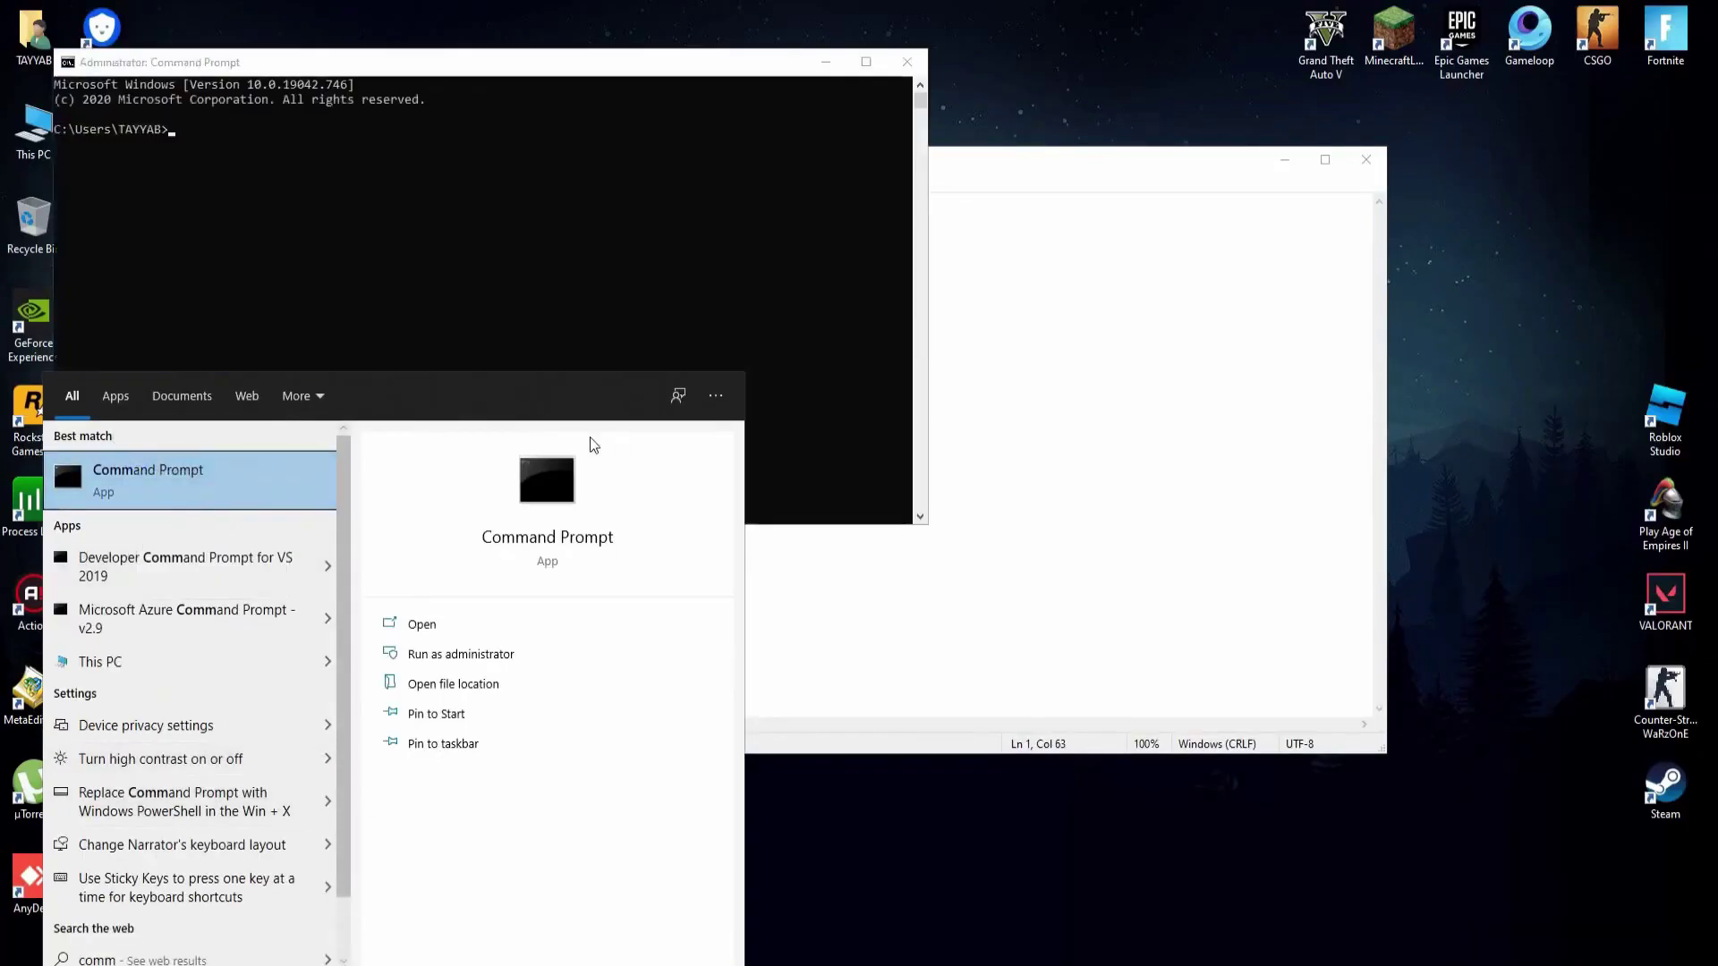
Copy the powercfg -duplicatescheme line into Command Prompt, run it, then close both windows.
click(1023, 179)
drag(1035, 208, 351, 228)
right_click(365, 211)
click(444, 265)
click(336, 82)
right_click(220, 132)
key(Return)
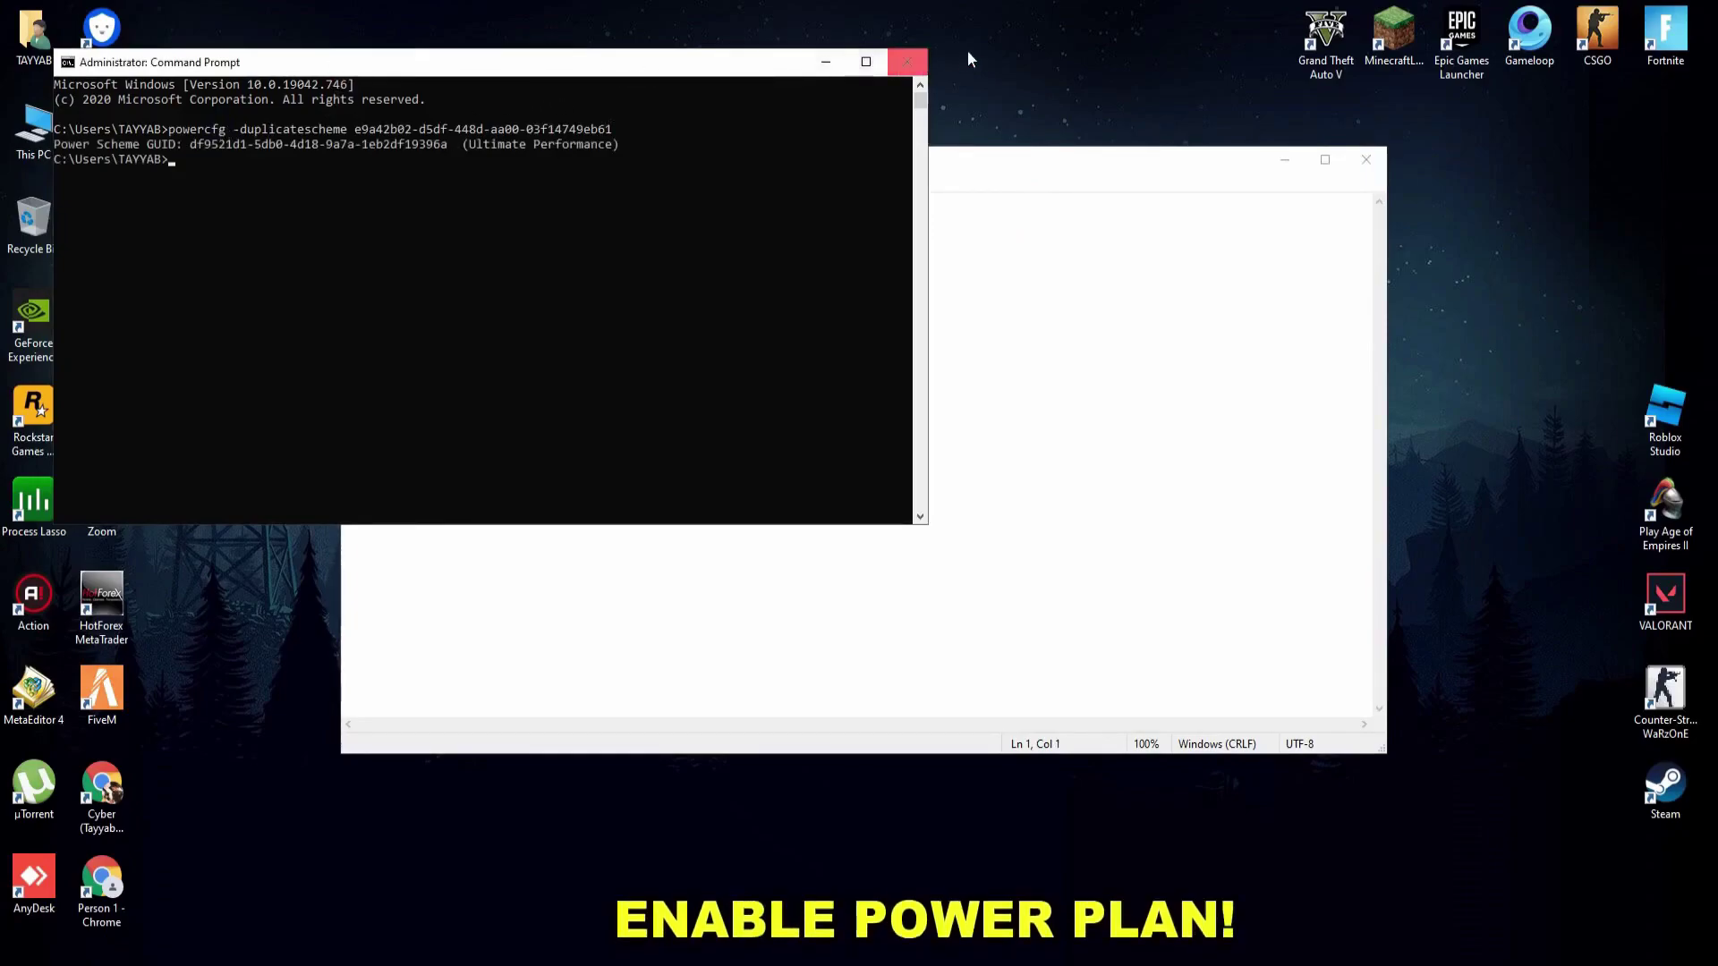
click(906, 65)
click(791, 204)
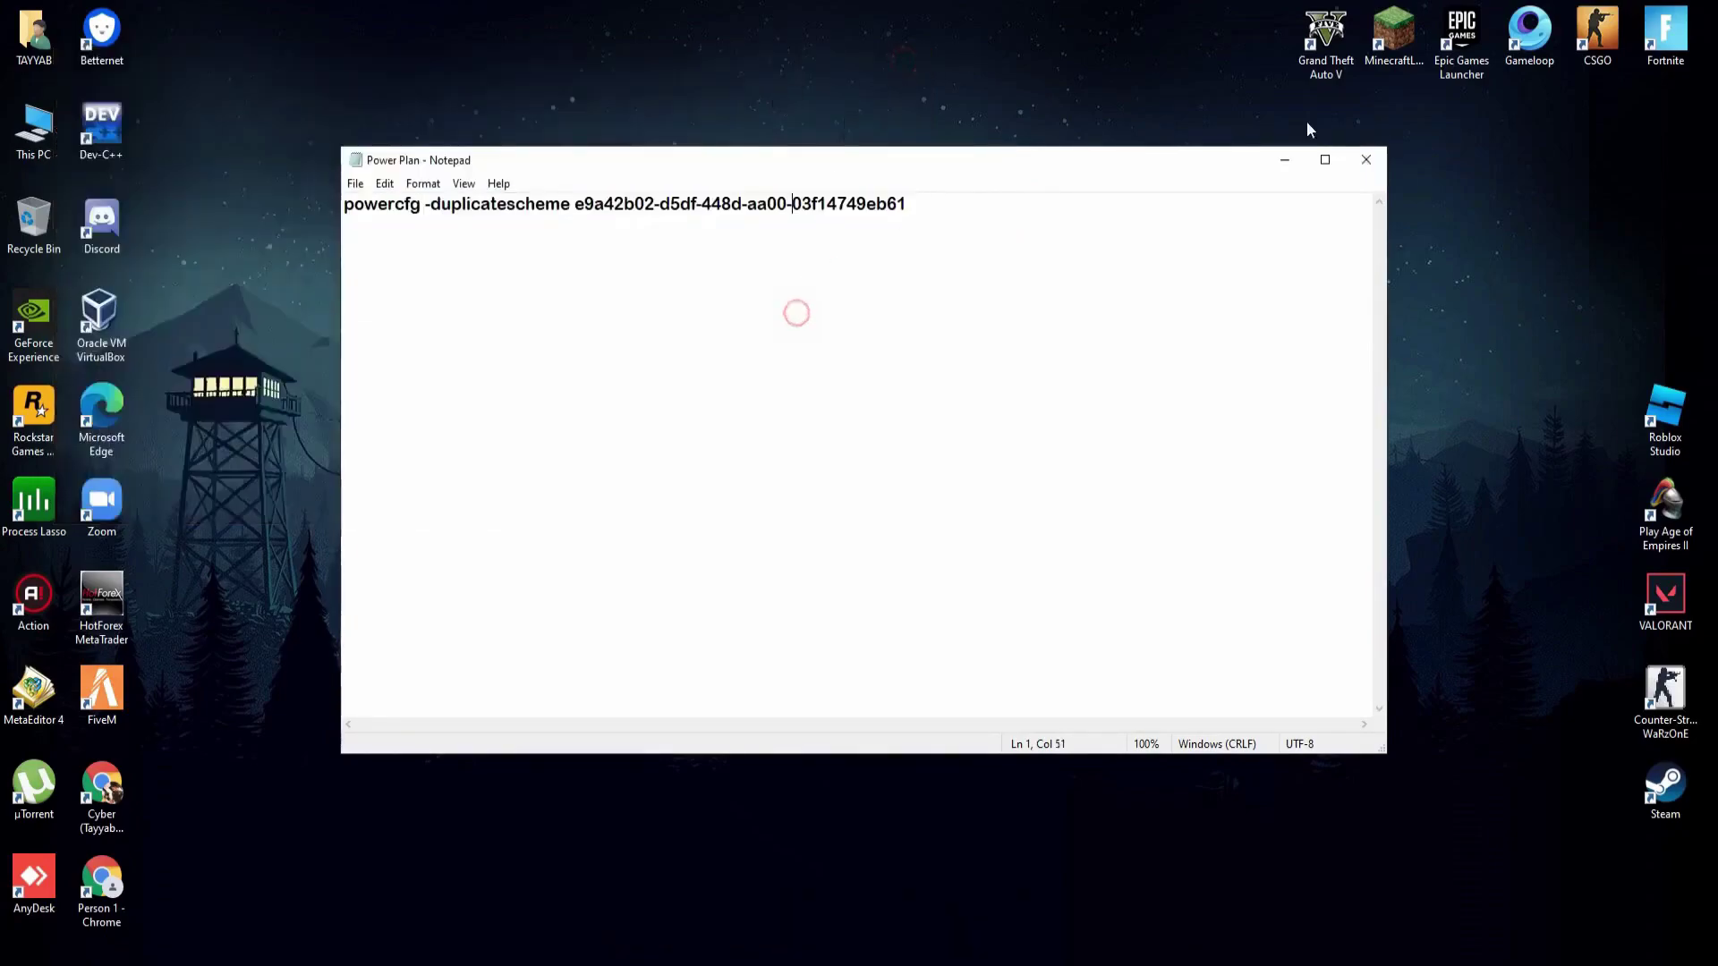
click(1361, 159)
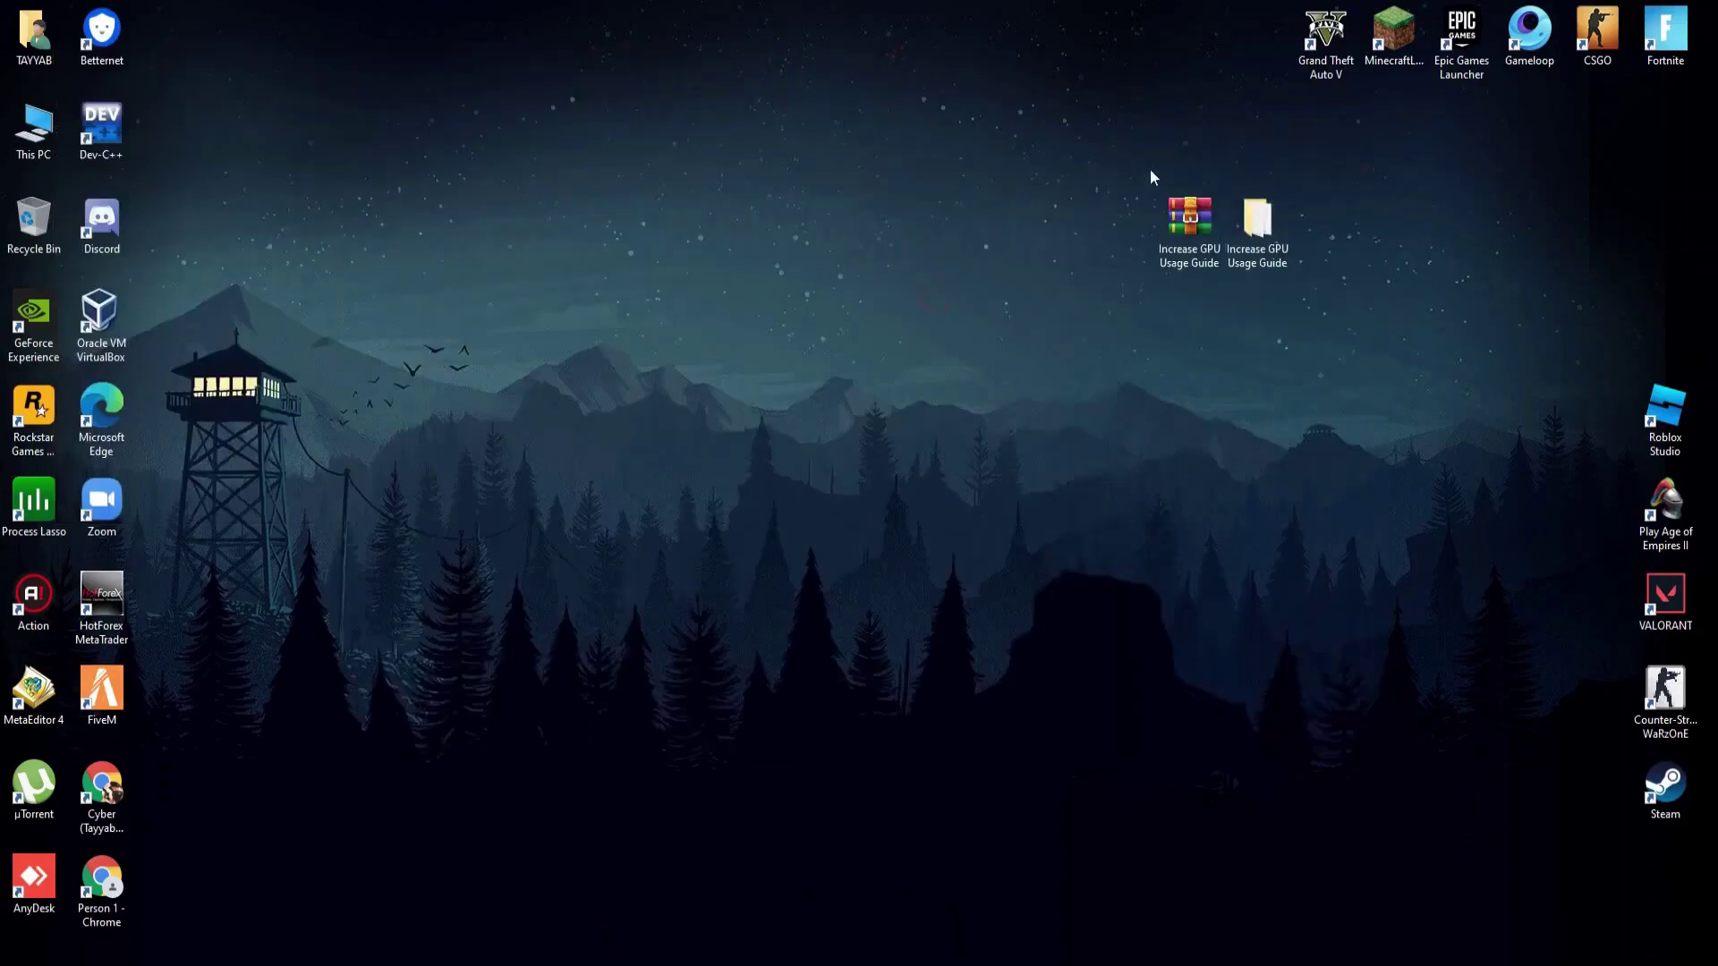
Open the Disabling HPET notes from the Increase GPU Usage Guide folder.
double_click(1257, 224)
click(1169, 13)
click(492, 212)
click(232, 184)
right_click(233, 183)
click(322, 191)
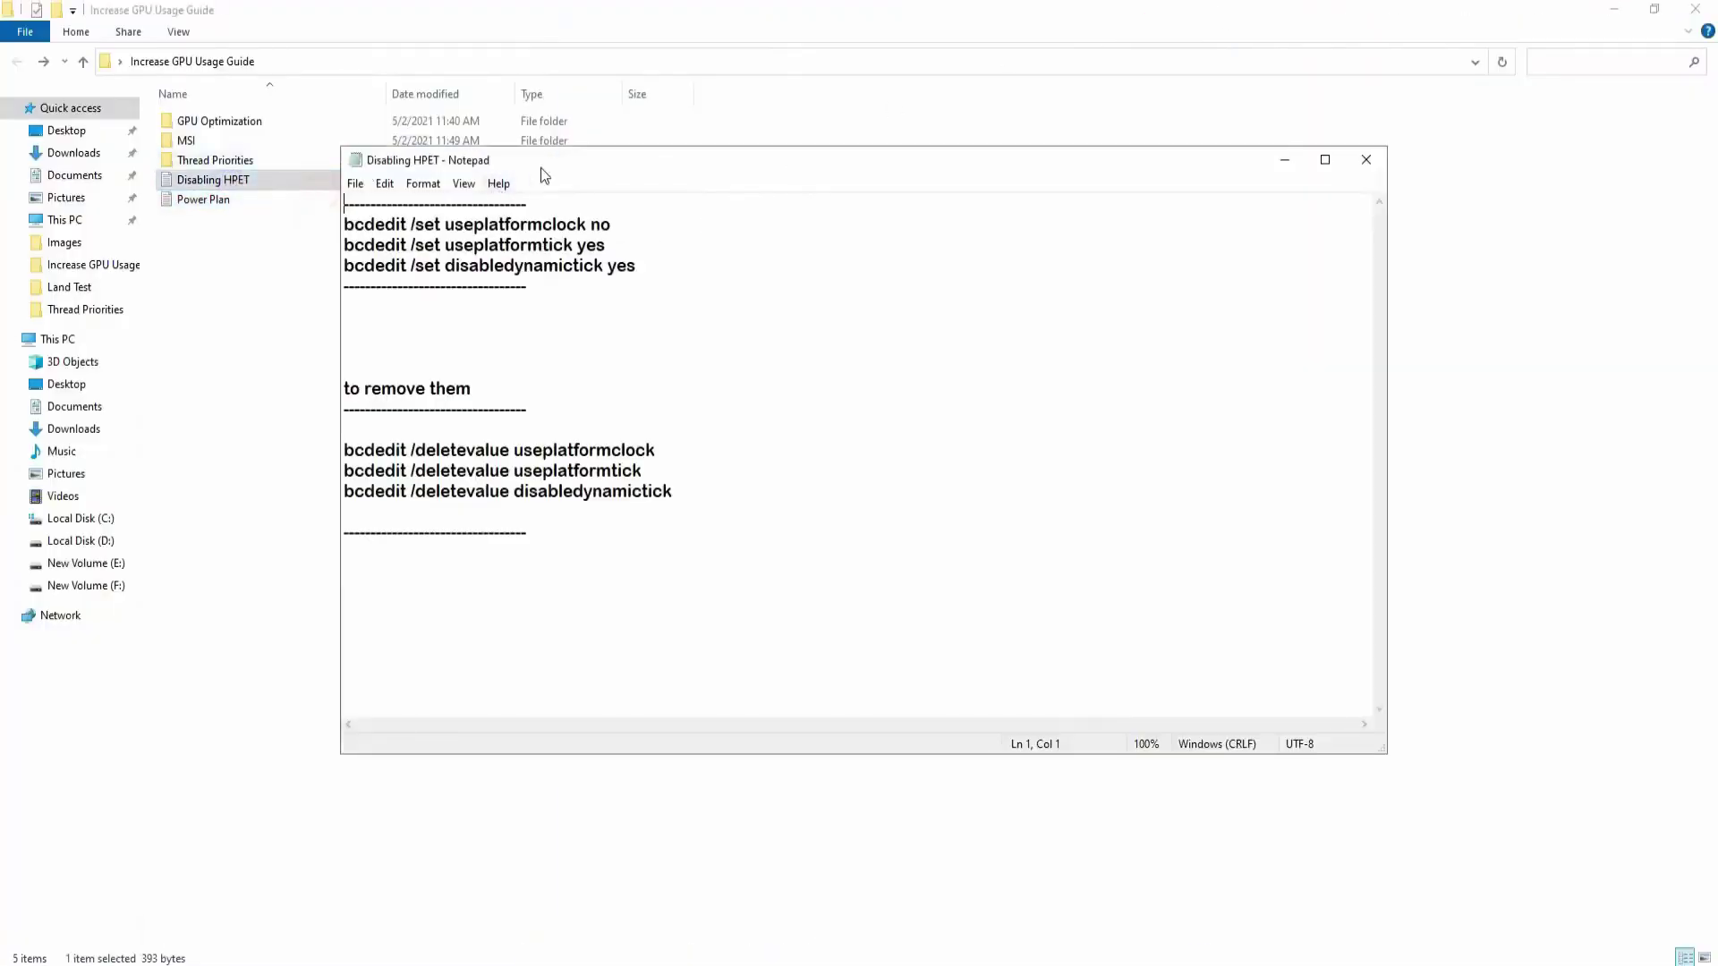
click(1614, 9)
Launch Command Prompt as administrator via a 'command' search.
click(64, 965)
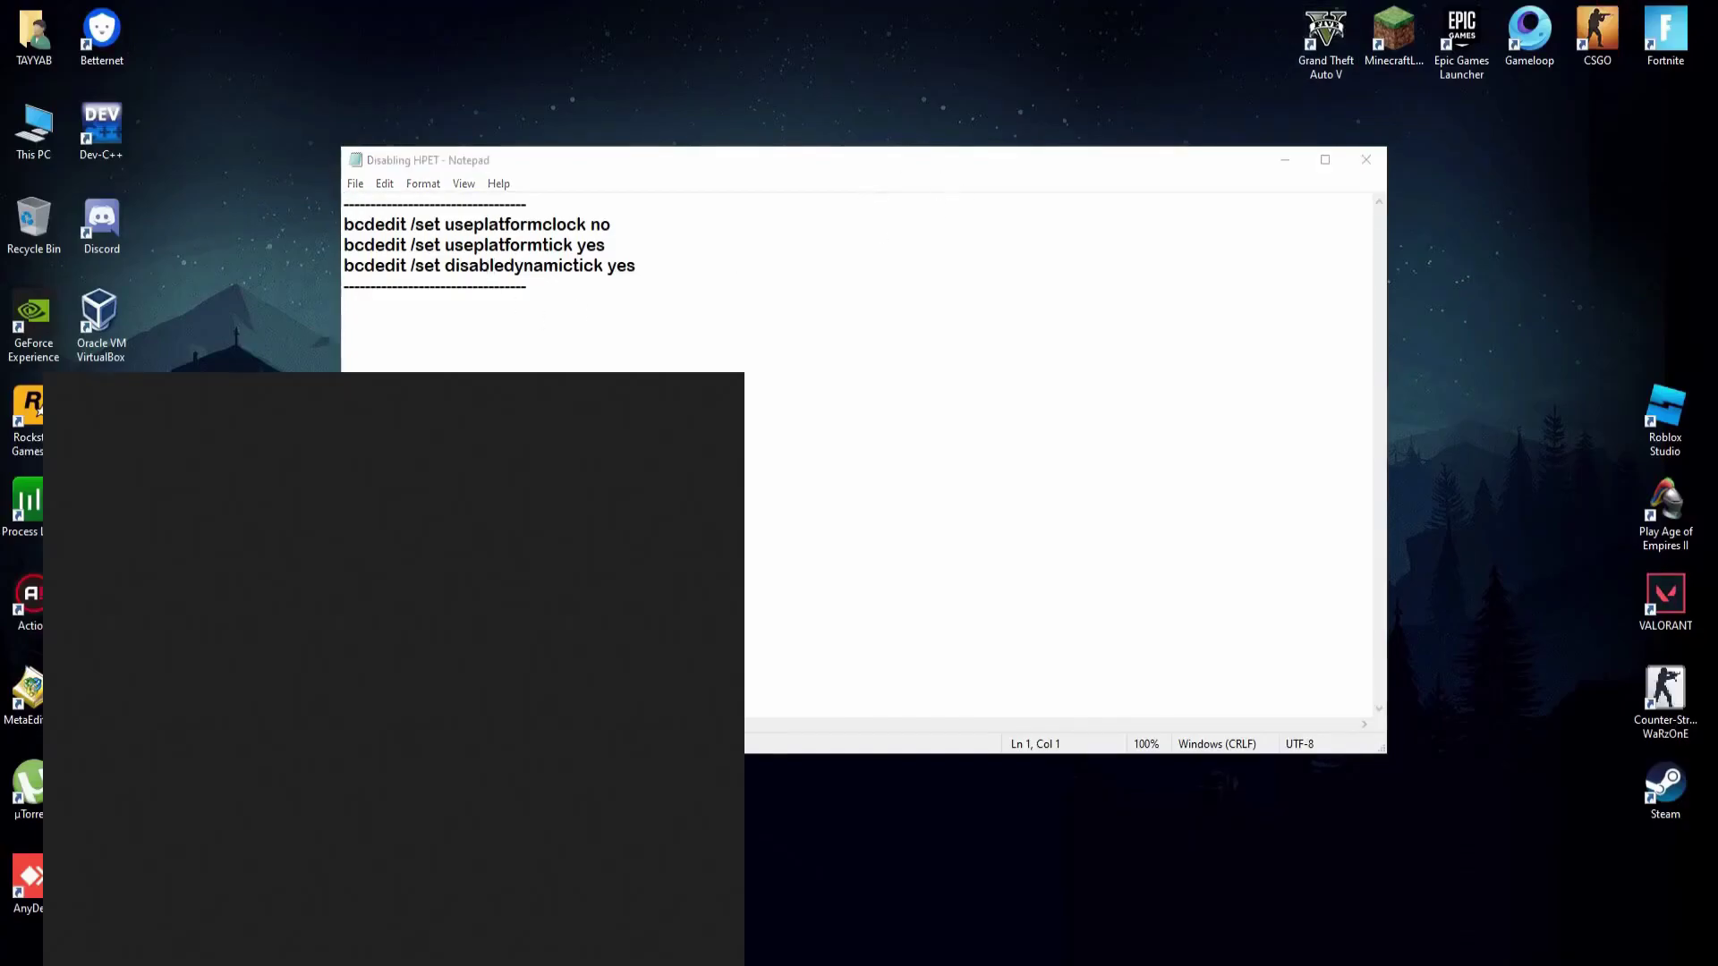
text(command)
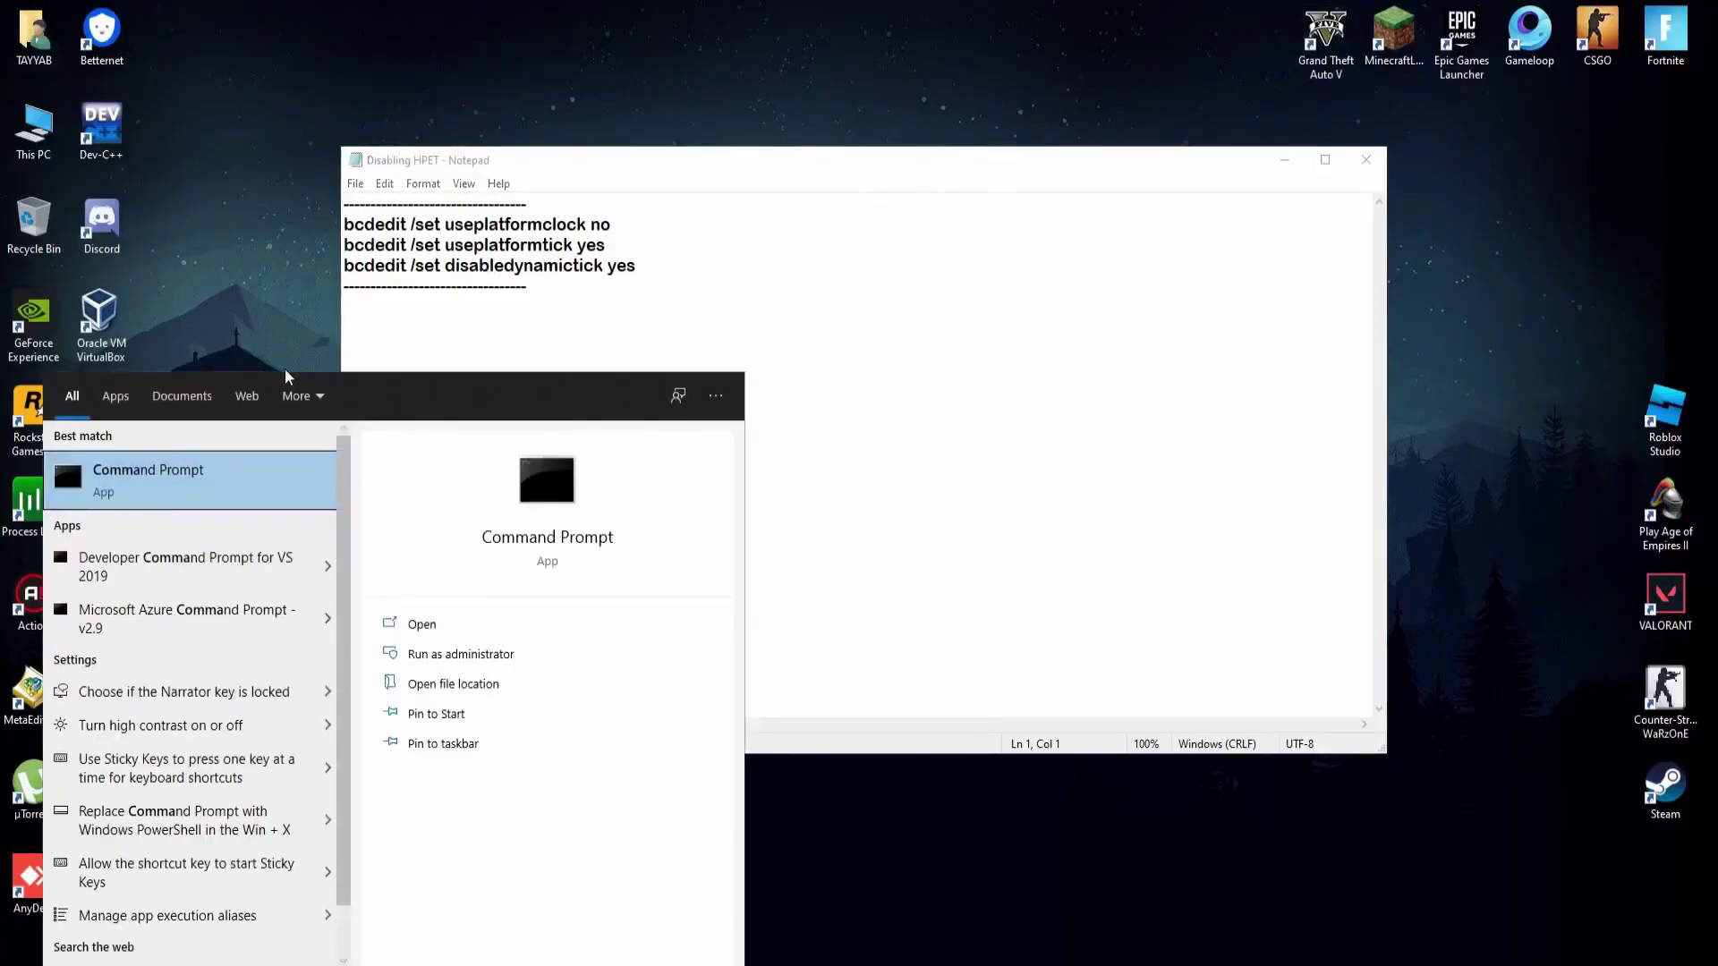
click(236, 480)
Copy the bcdedit useplatformclock line from the notes and run it in Command Prompt.
click(1027, 159)
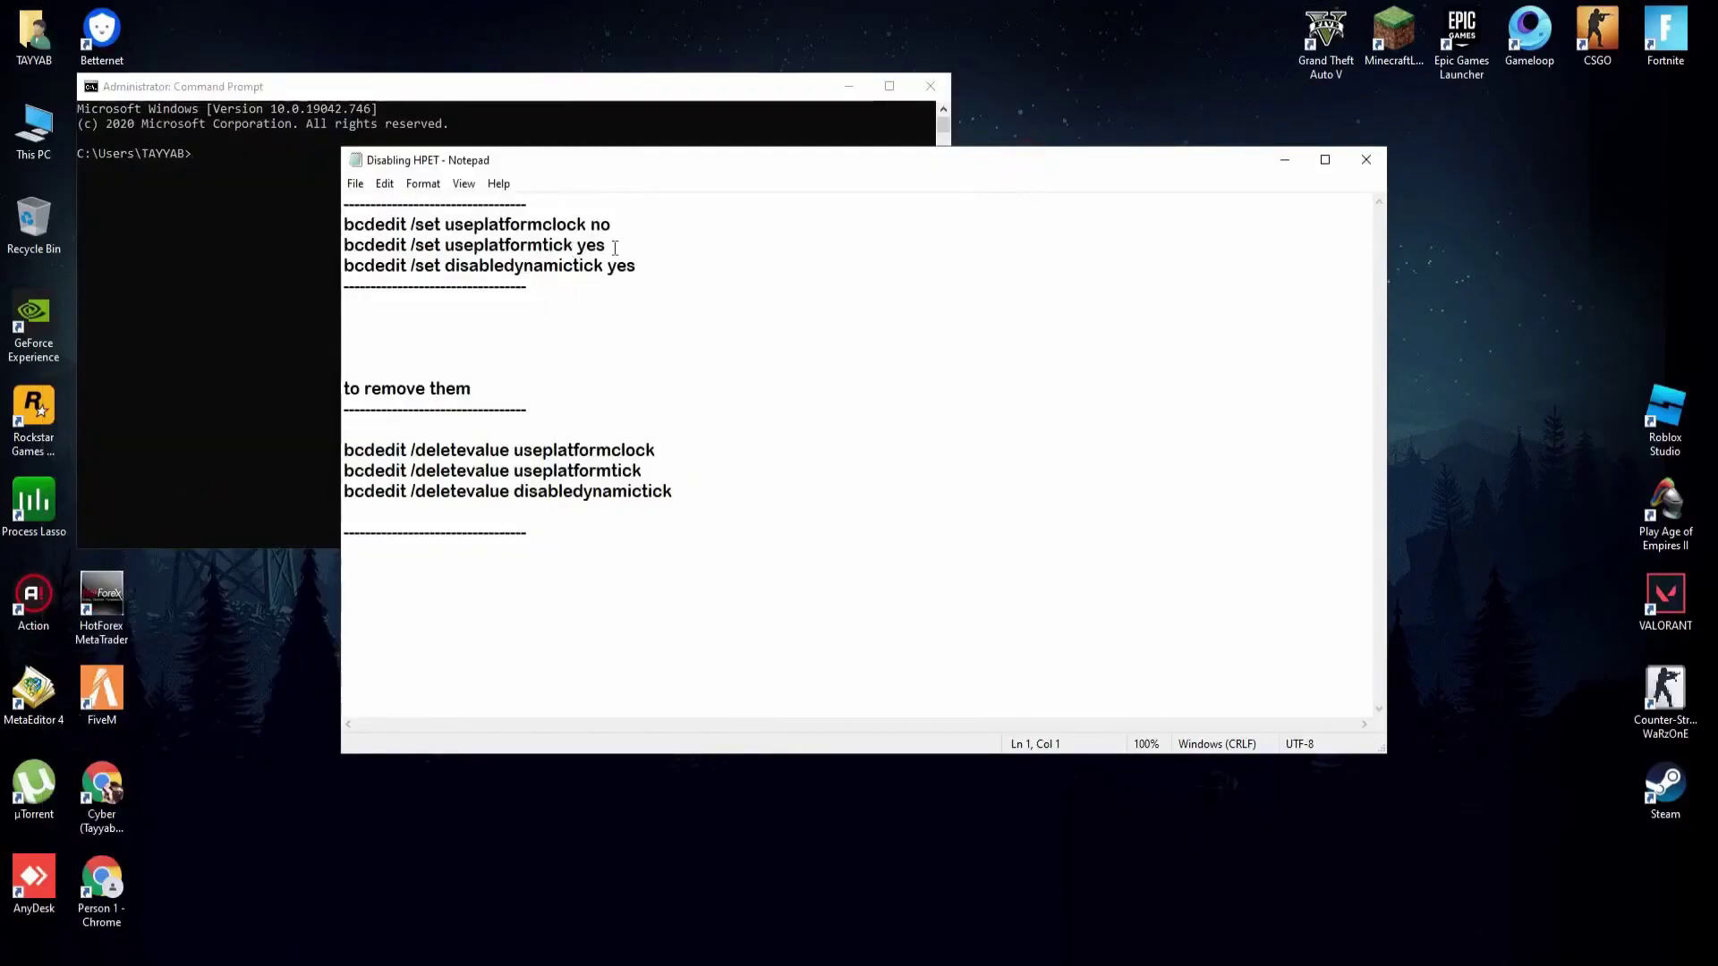
drag(560, 235, 395, 224)
click(659, 256)
drag(624, 226, 338, 225)
click(319, 96)
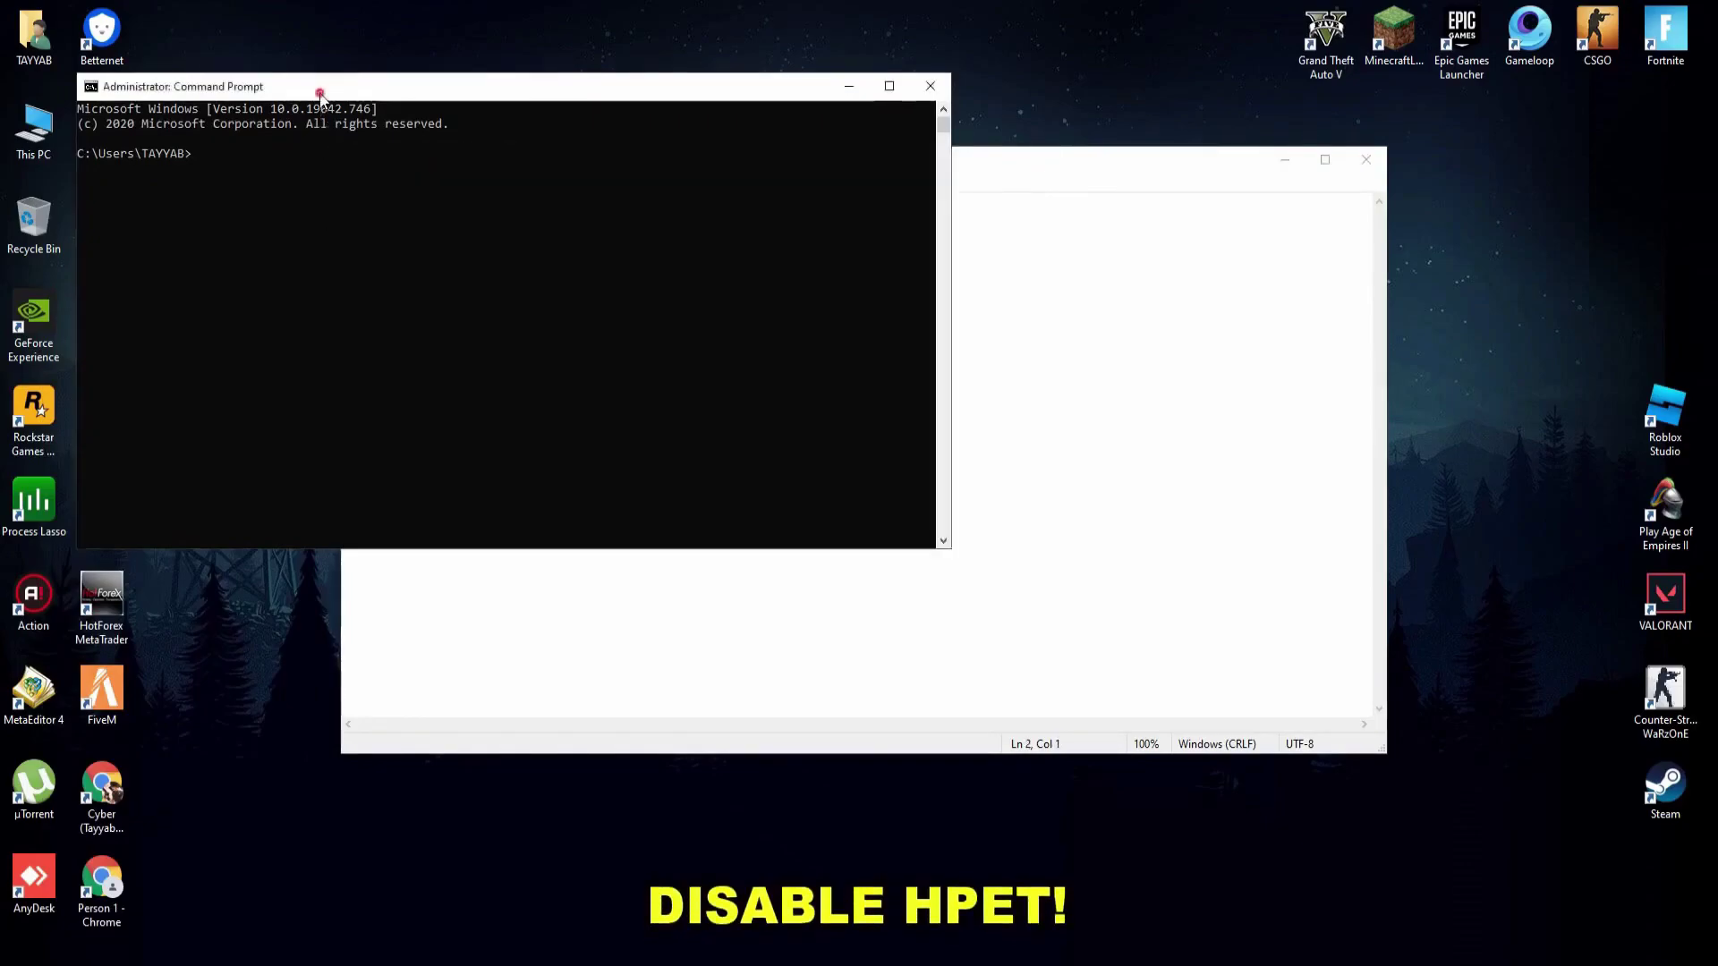
right_click(272, 159)
key(Return)
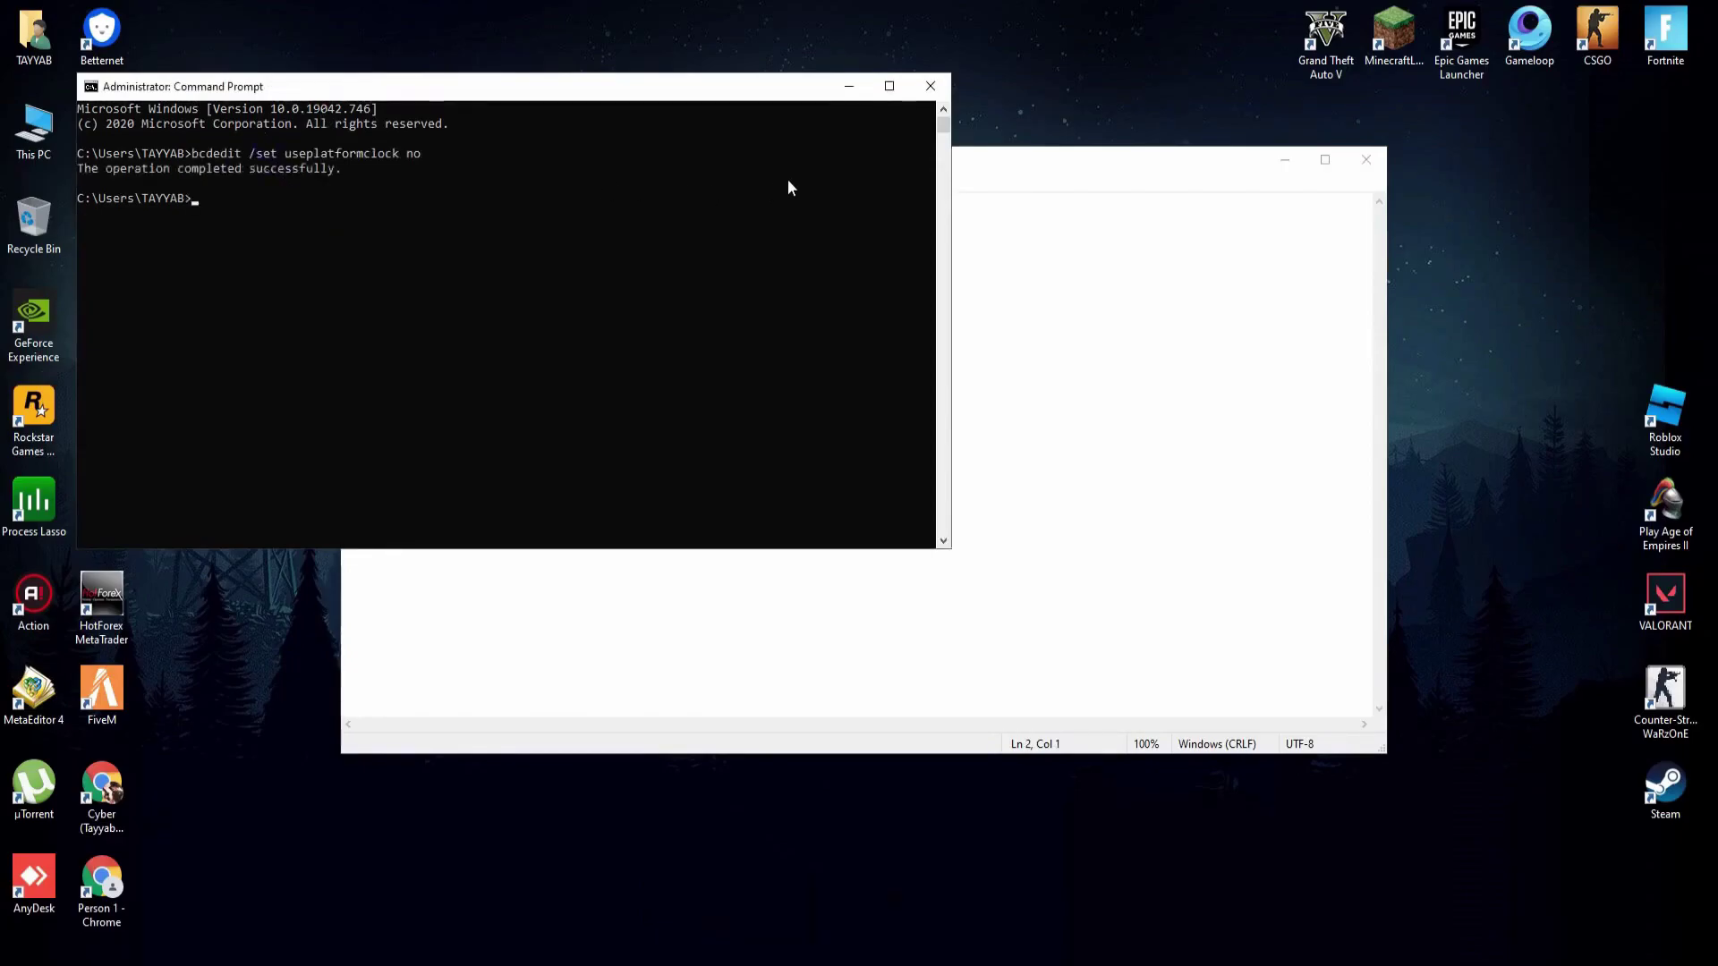
Copy and run the bcdedit useplatformtick command in Command Prompt.
click(1016, 166)
drag(621, 244, 303, 237)
click(479, 302)
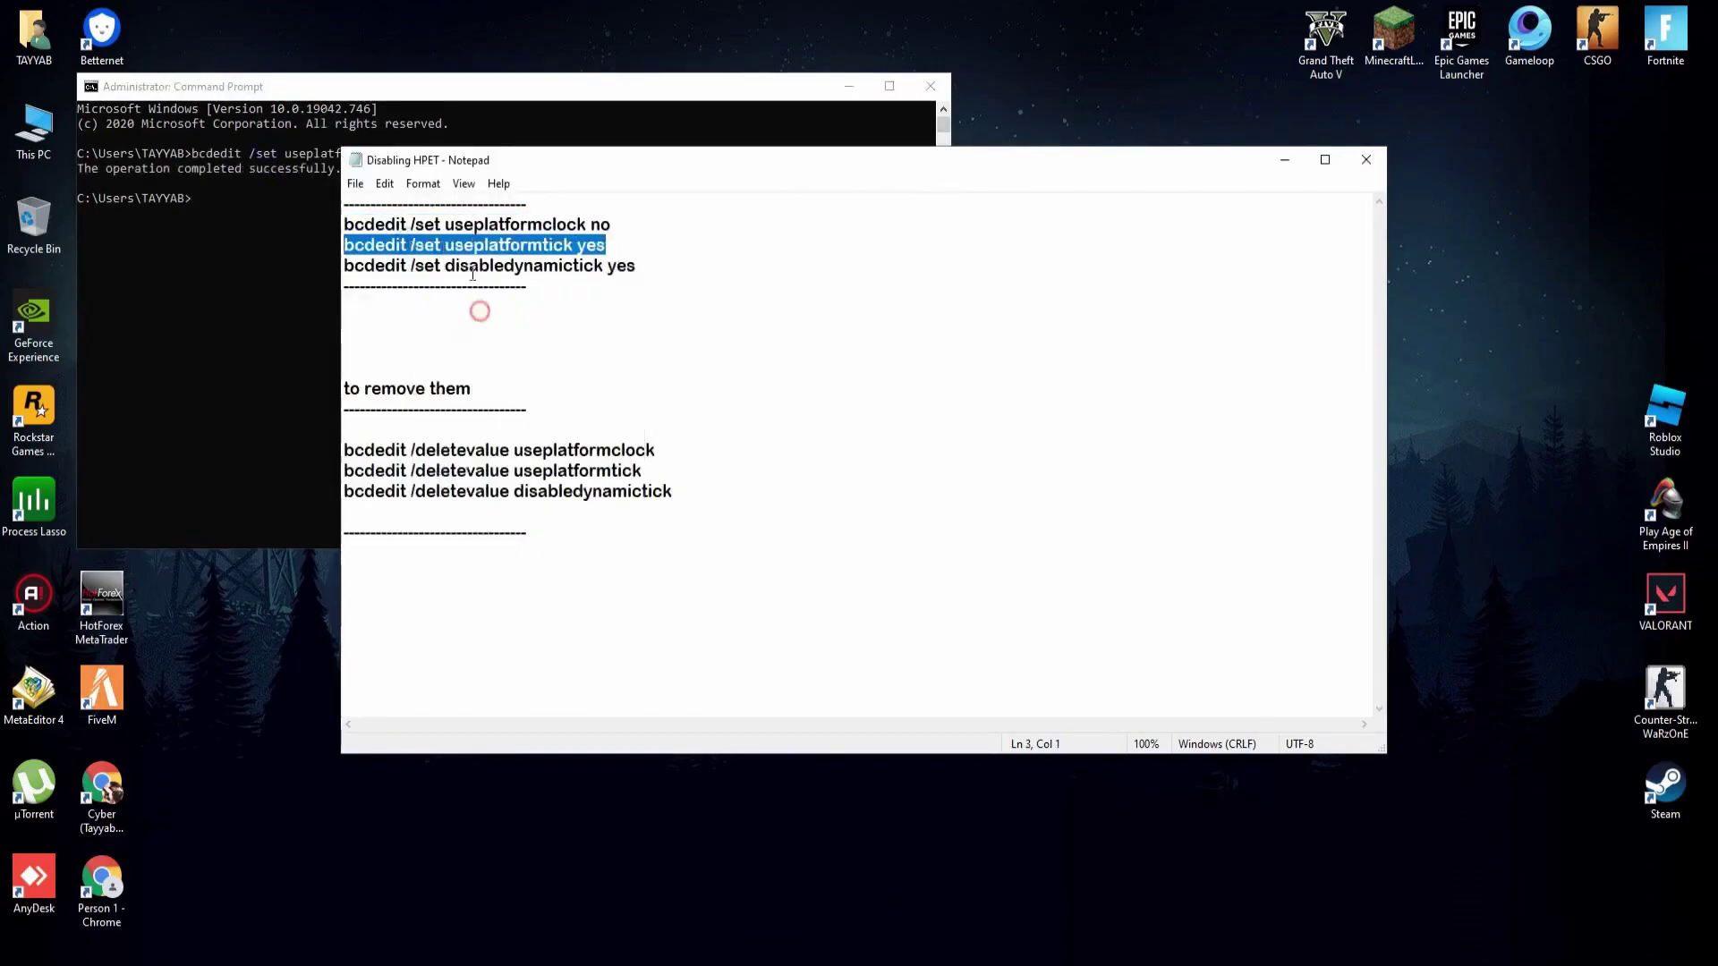
click(417, 118)
right_click(325, 201)
key(Return)
Copy and run the bcdedit disabledynamictick command in Command Prompt.
click(1099, 167)
drag(682, 268, 374, 265)
right_click(353, 262)
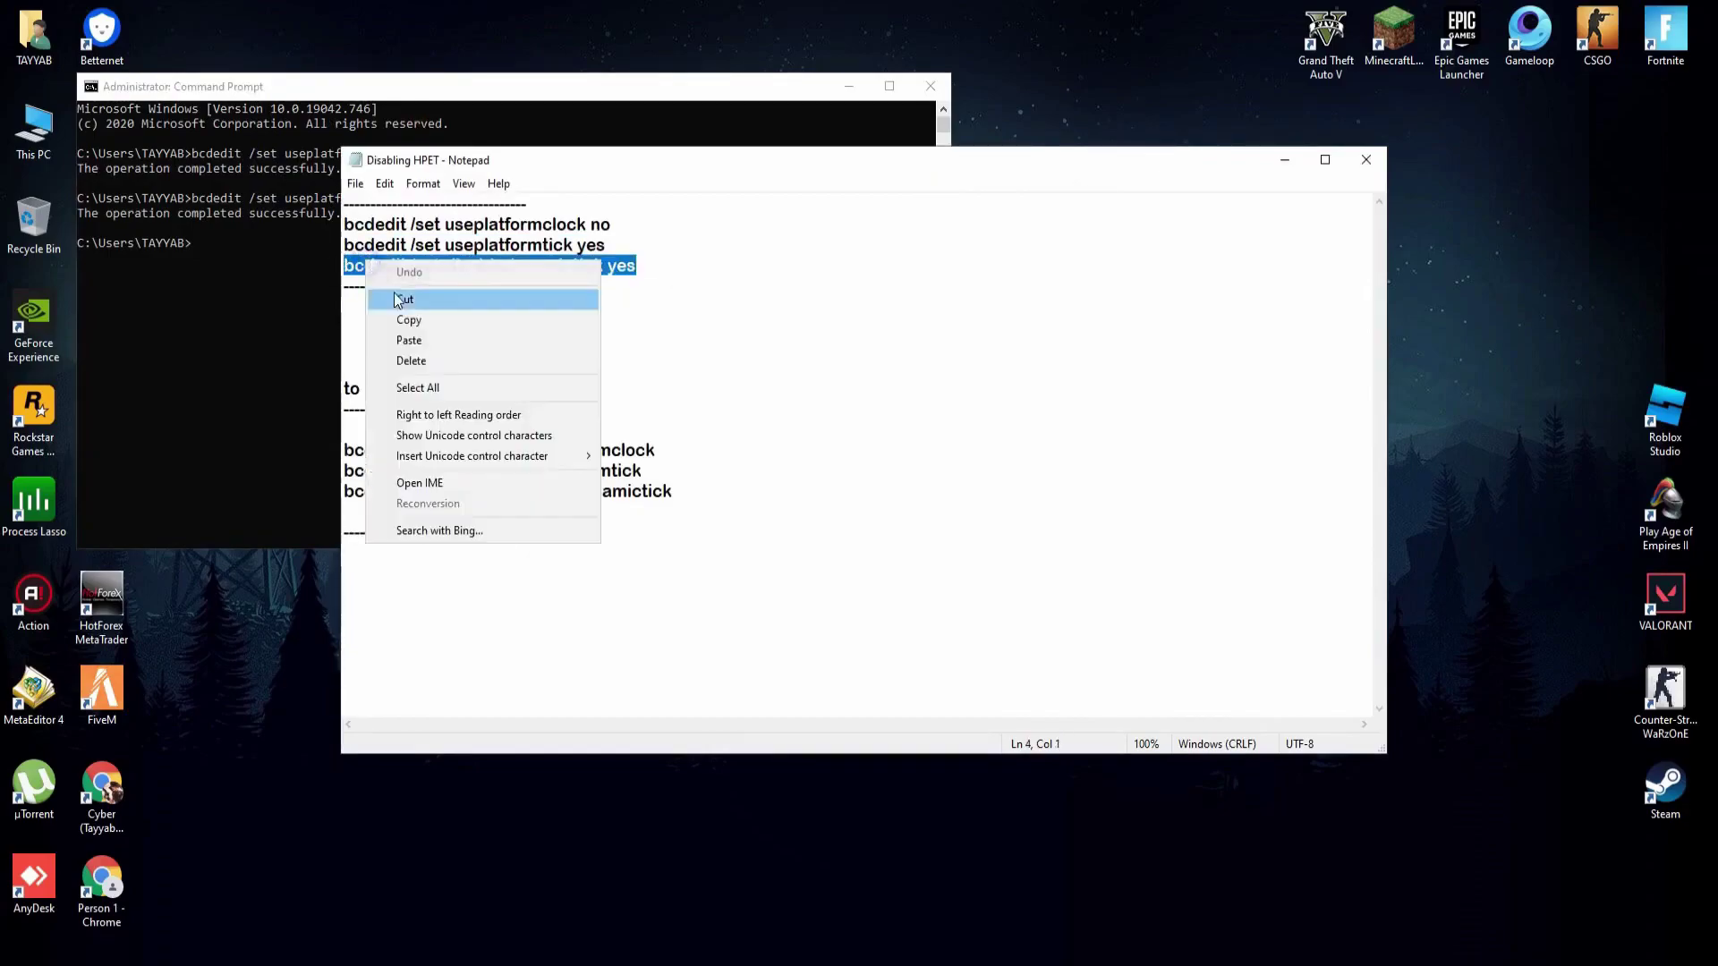
click(409, 313)
click(417, 107)
right_click(303, 245)
key(Return)
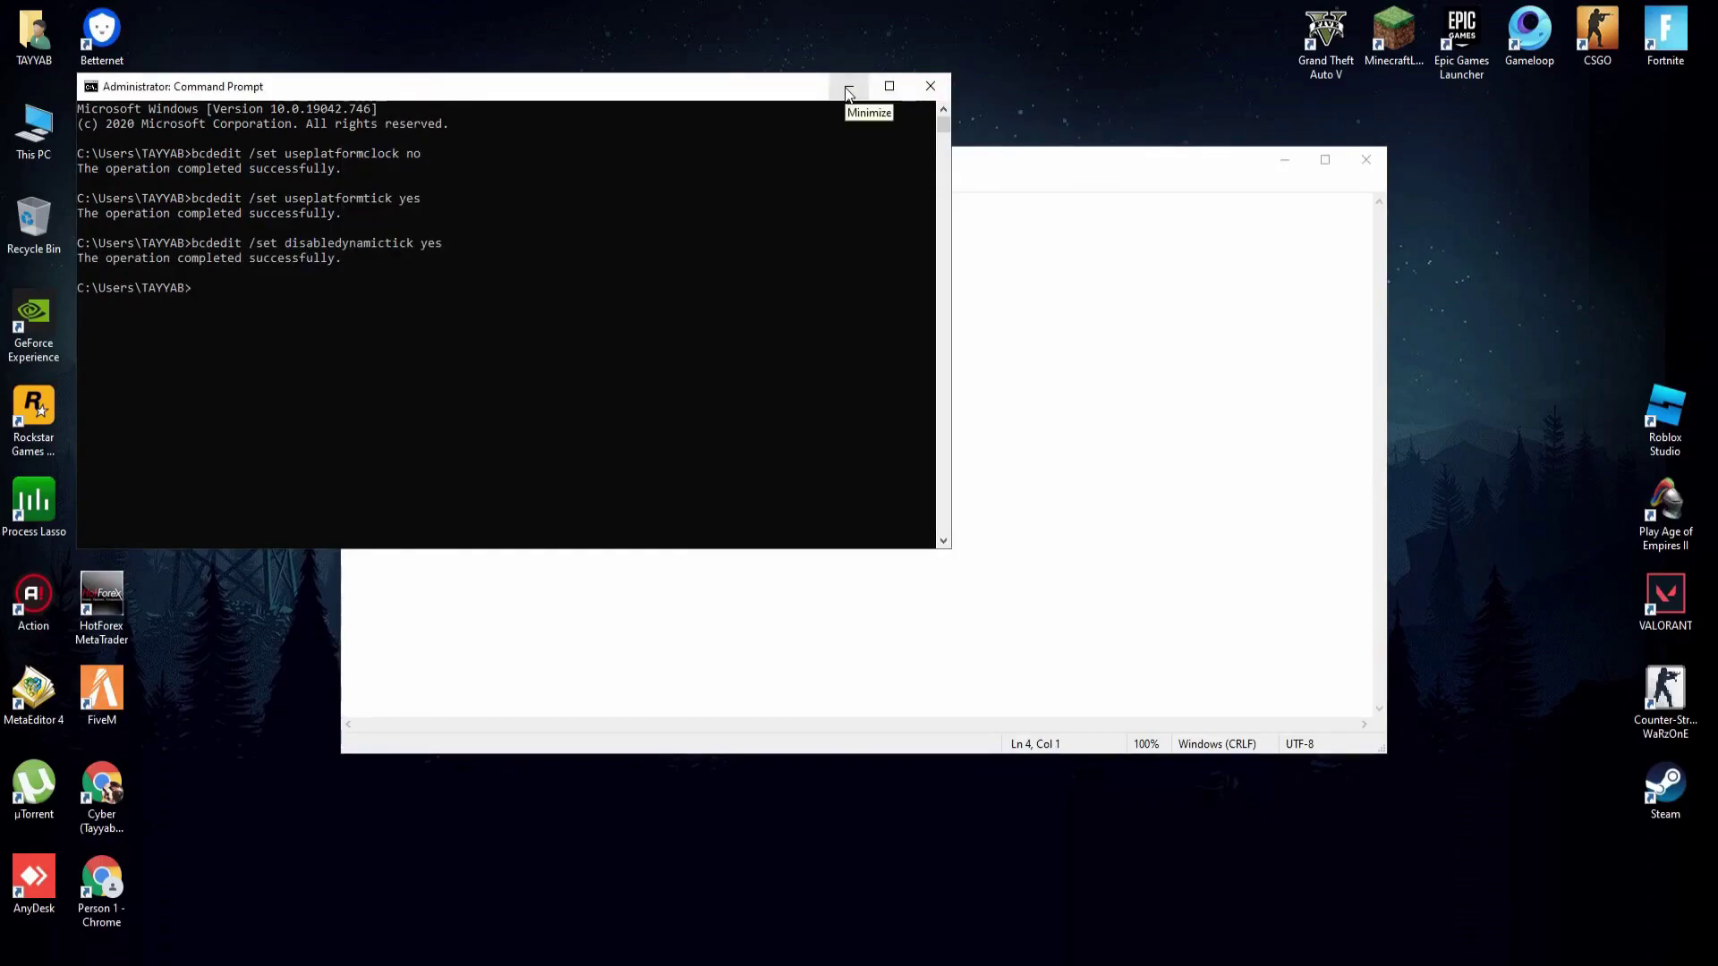
Close Command Prompt and the HPET notes, then open Personalization from the desktop.
click(930, 86)
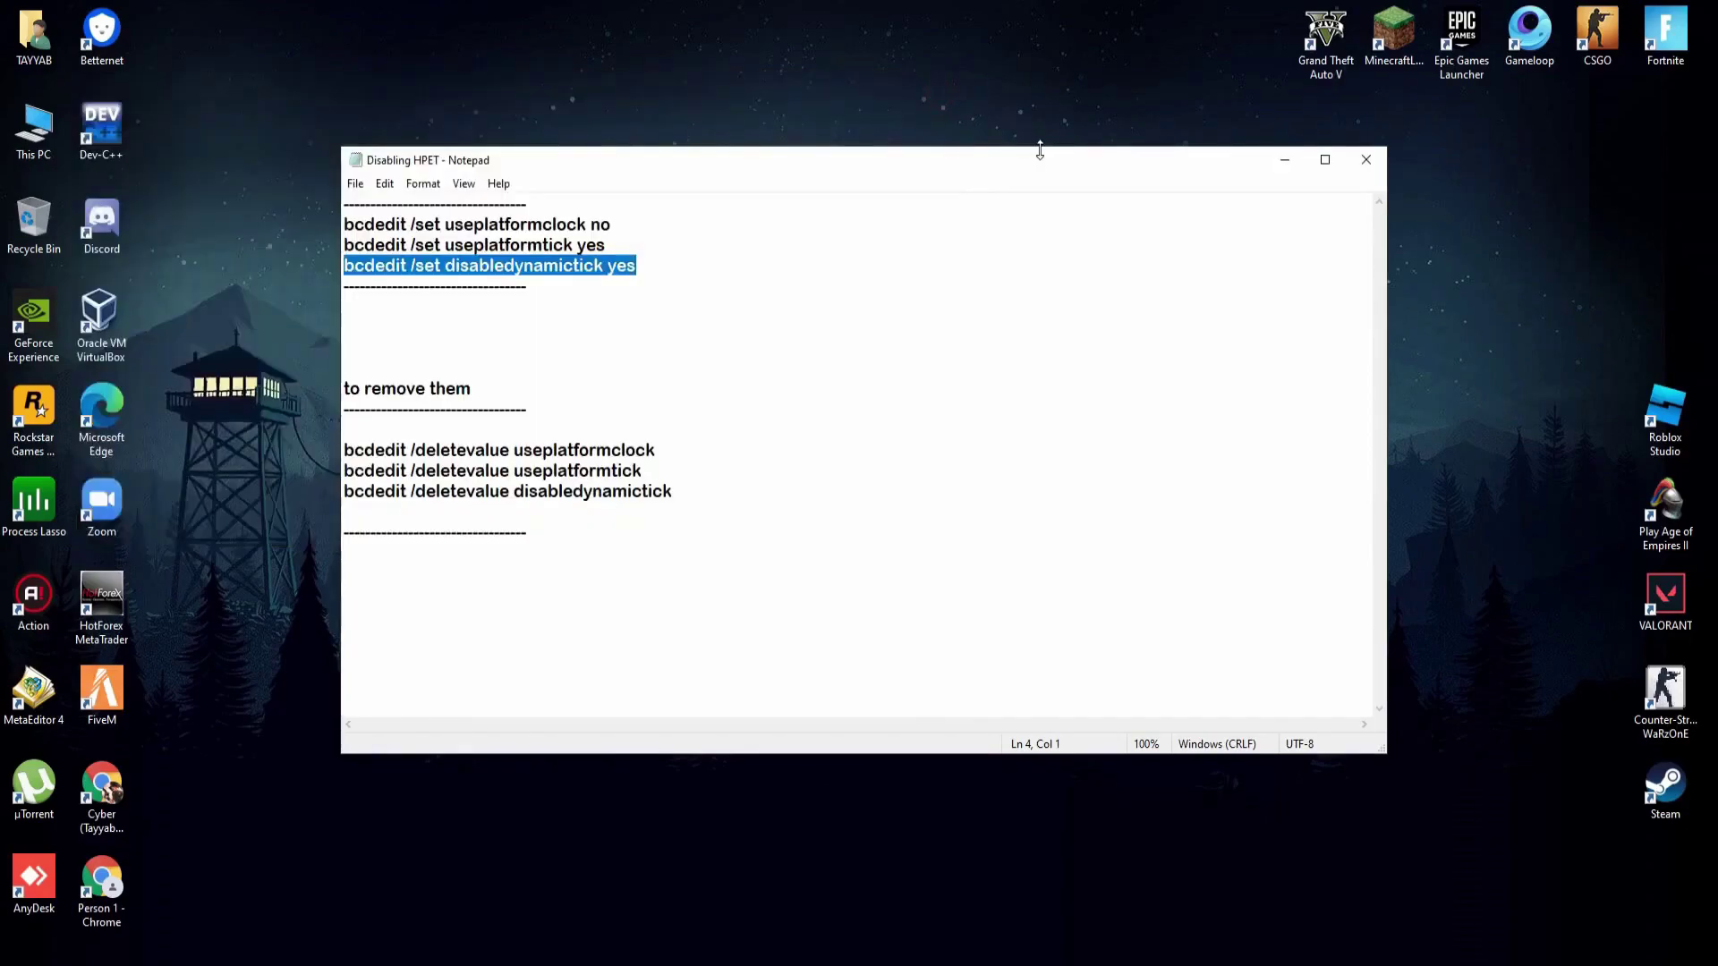
click(1363, 165)
right_click(825, 292)
click(914, 573)
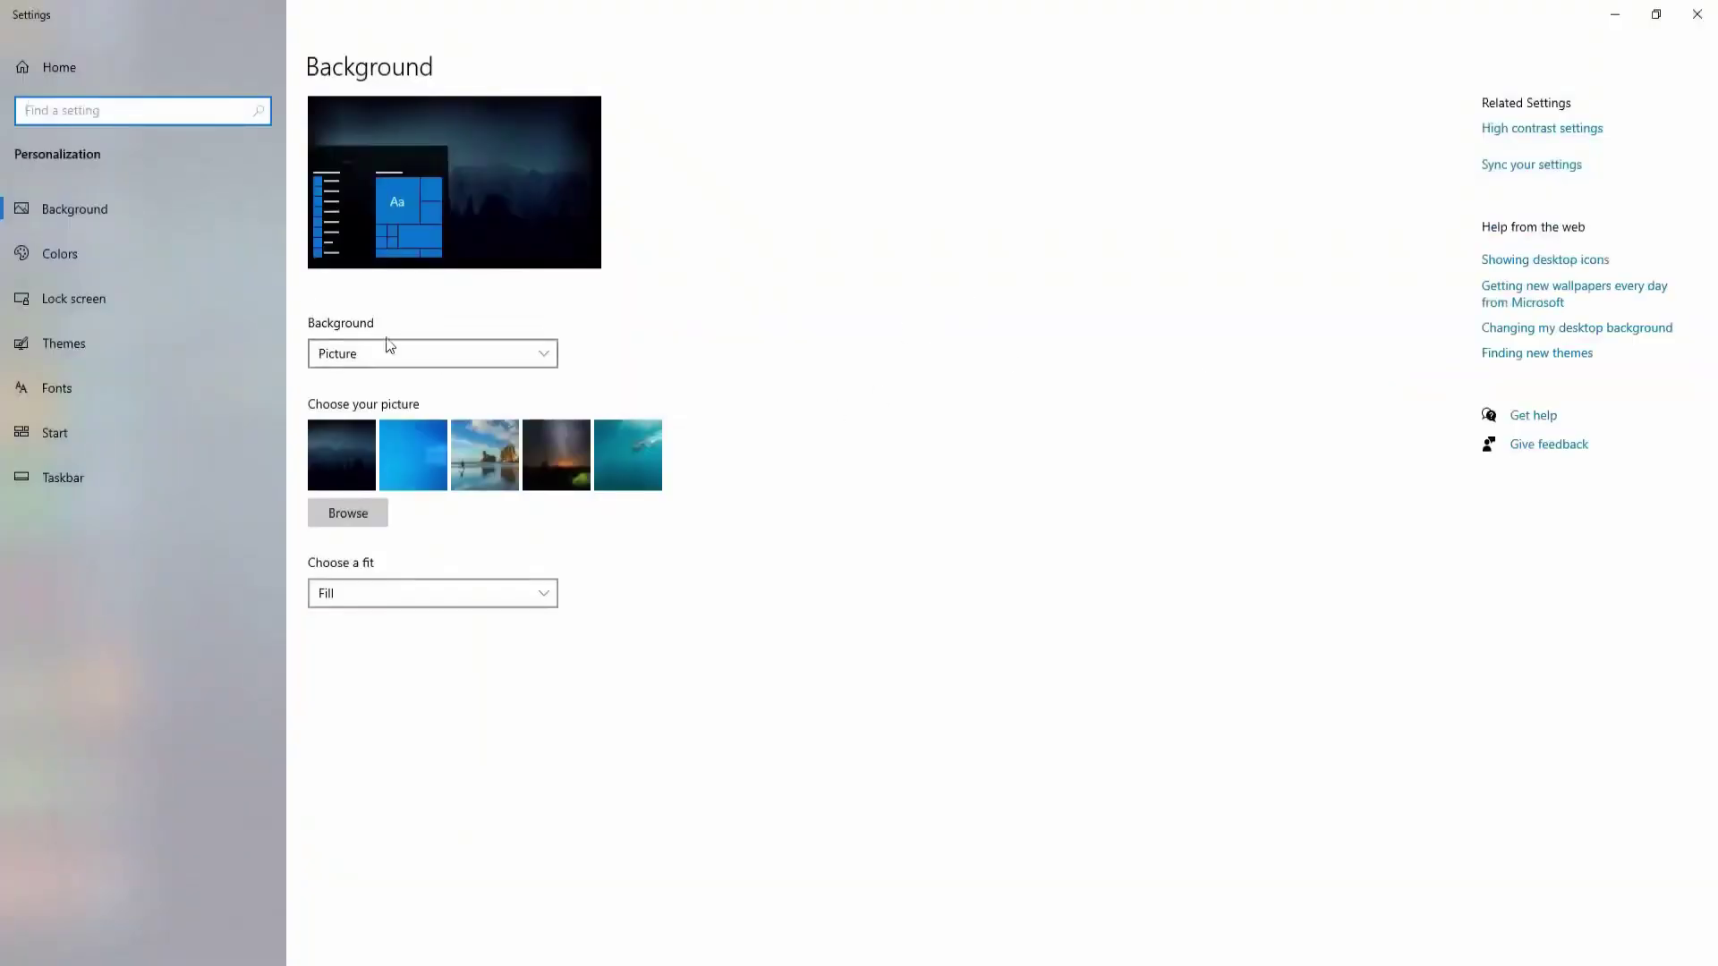
In Privacy > General, switch off the advertising ID and other general options.
click(48, 68)
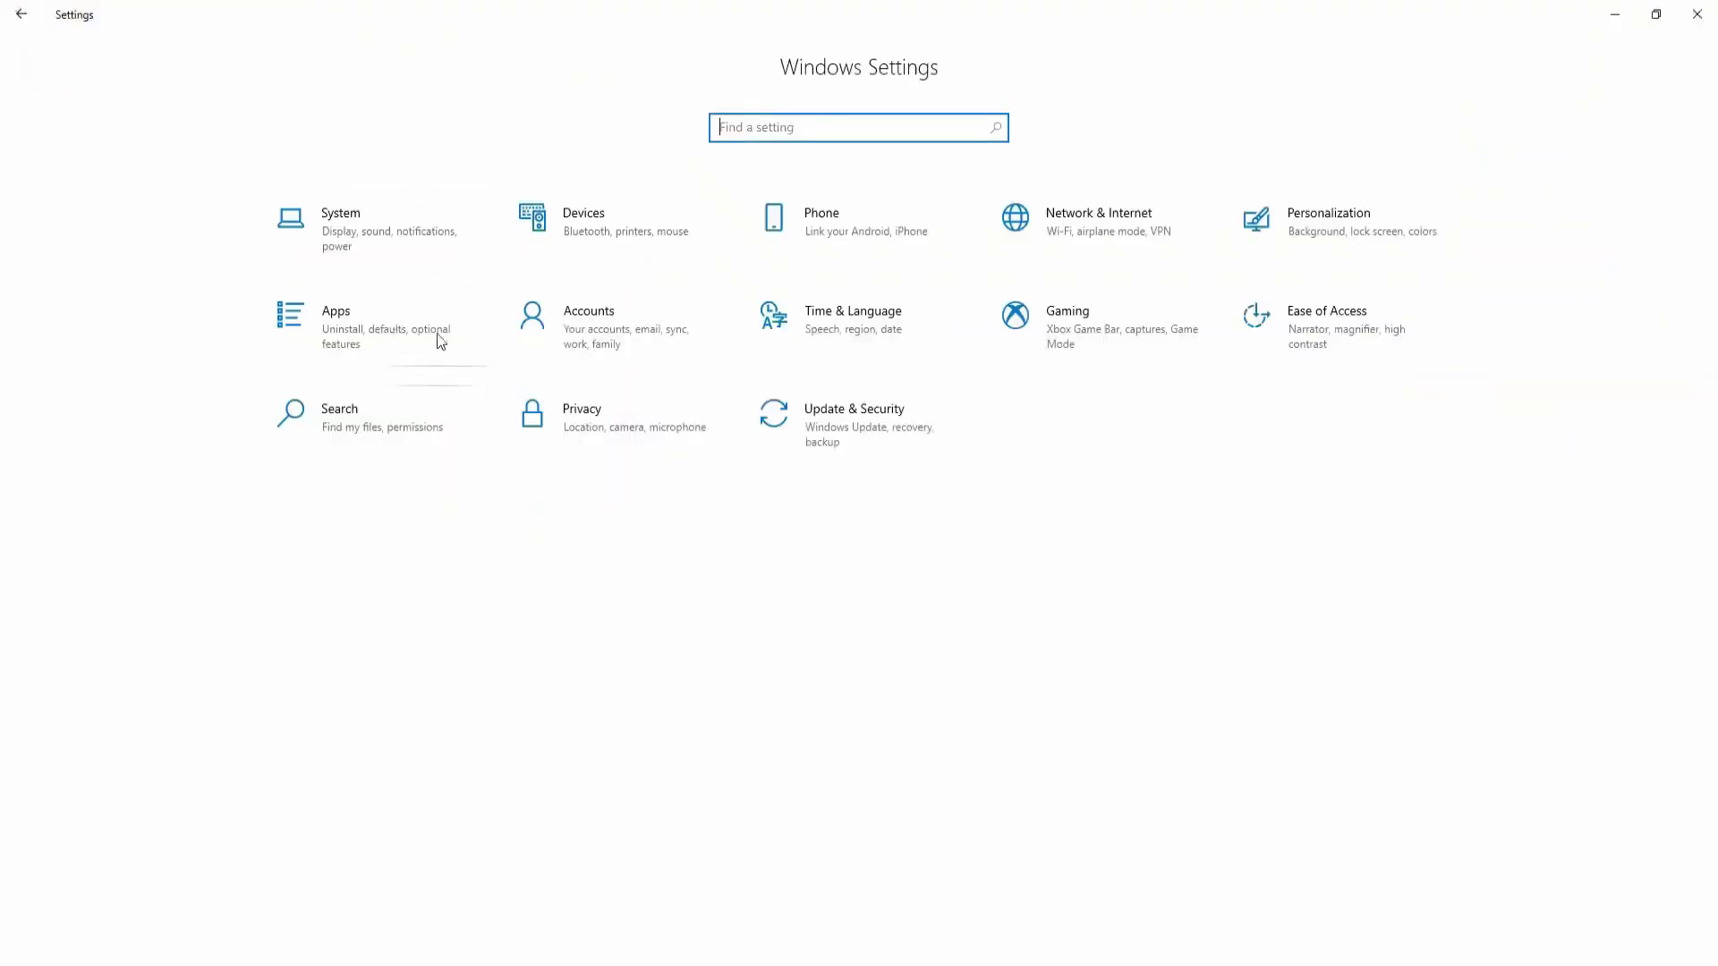
click(597, 424)
click(326, 196)
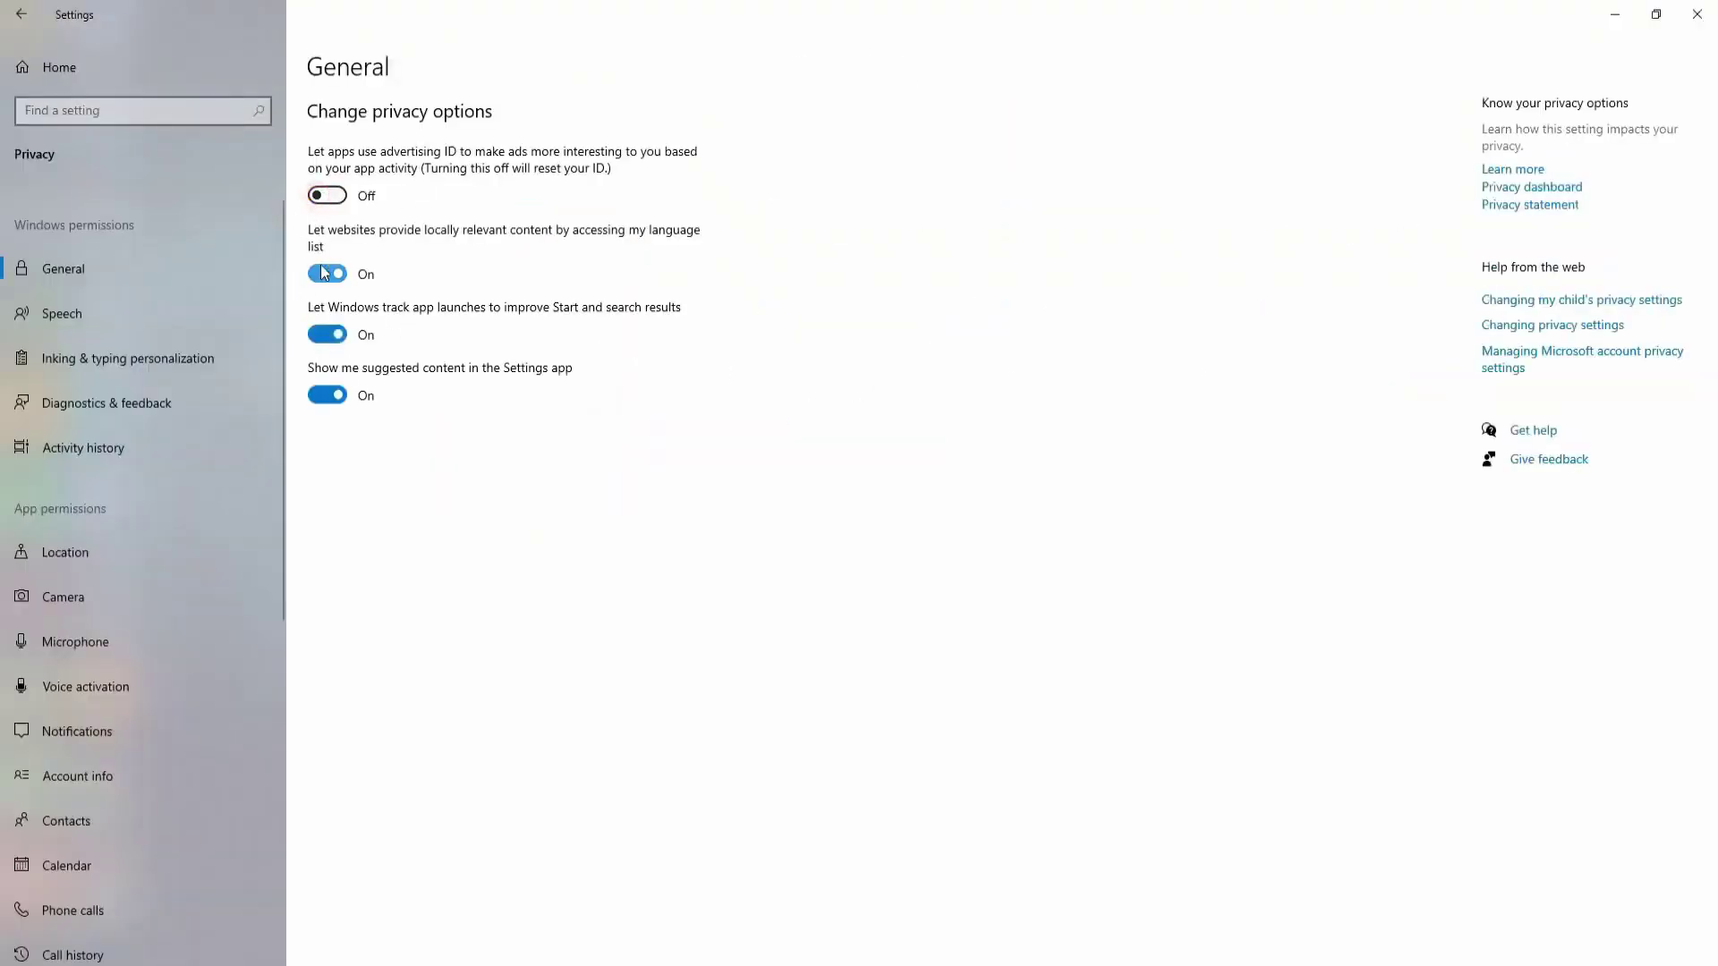
scroll(238, 461, down, 7)
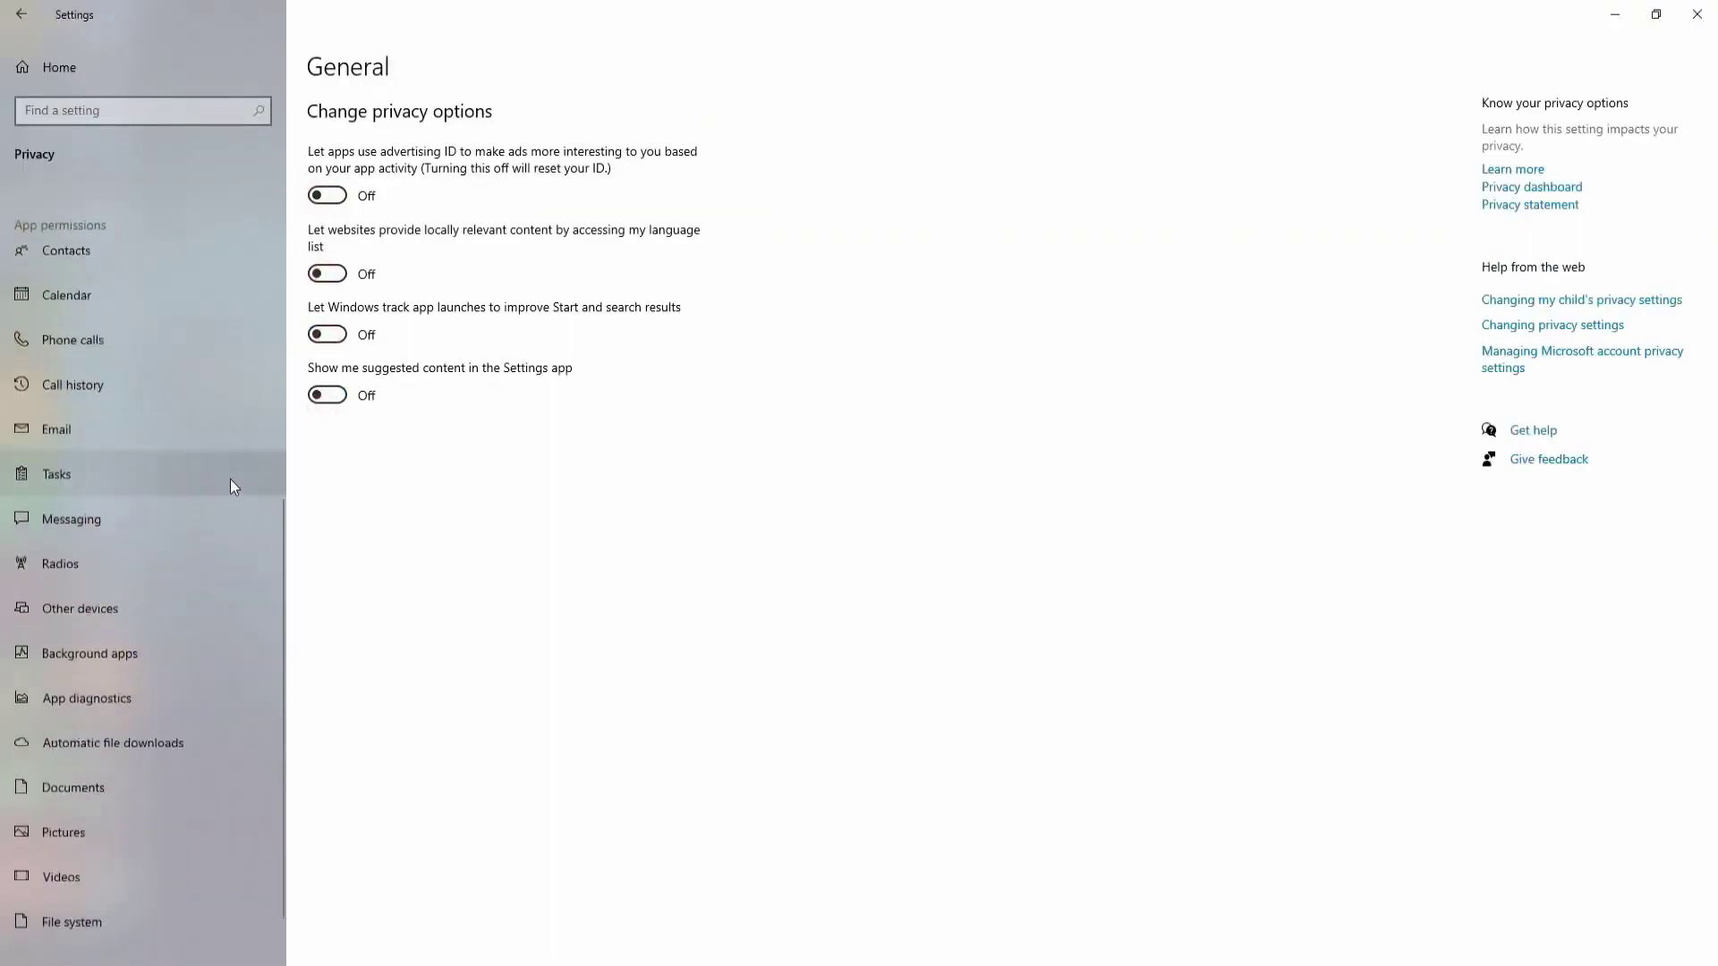
Open Background apps, scroll through its list, then return to Settings home.
click(69, 587)
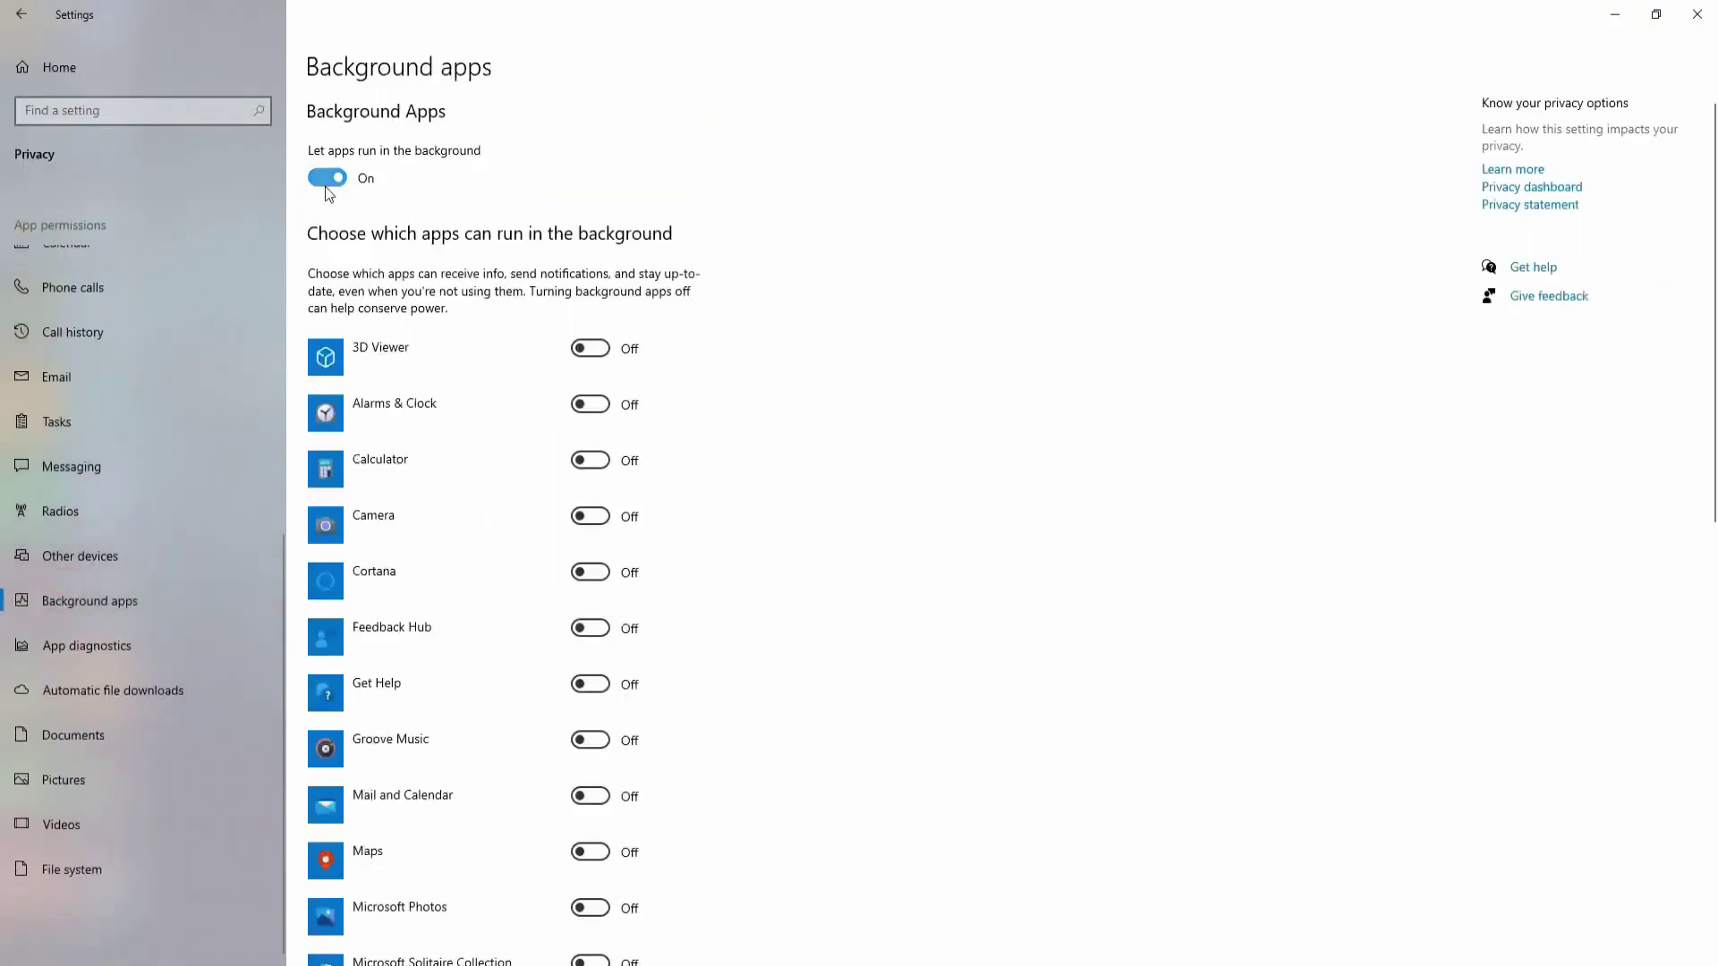
scroll(510, 240, down, 2)
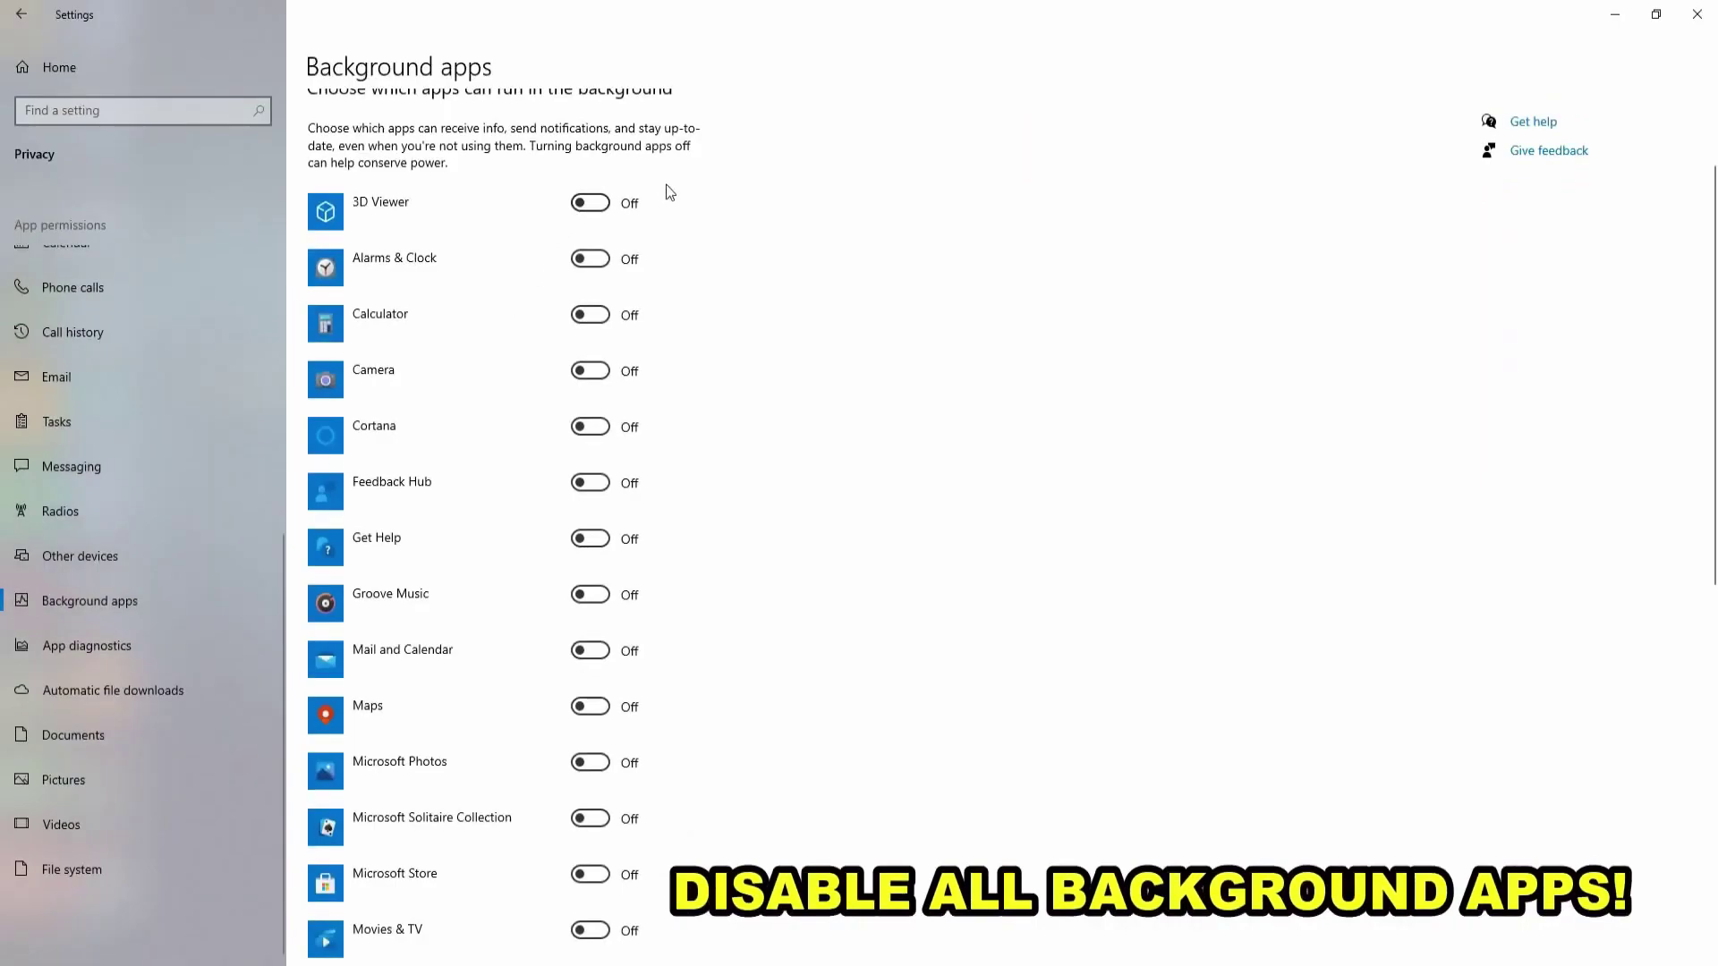
scroll(637, 524, down, 10)
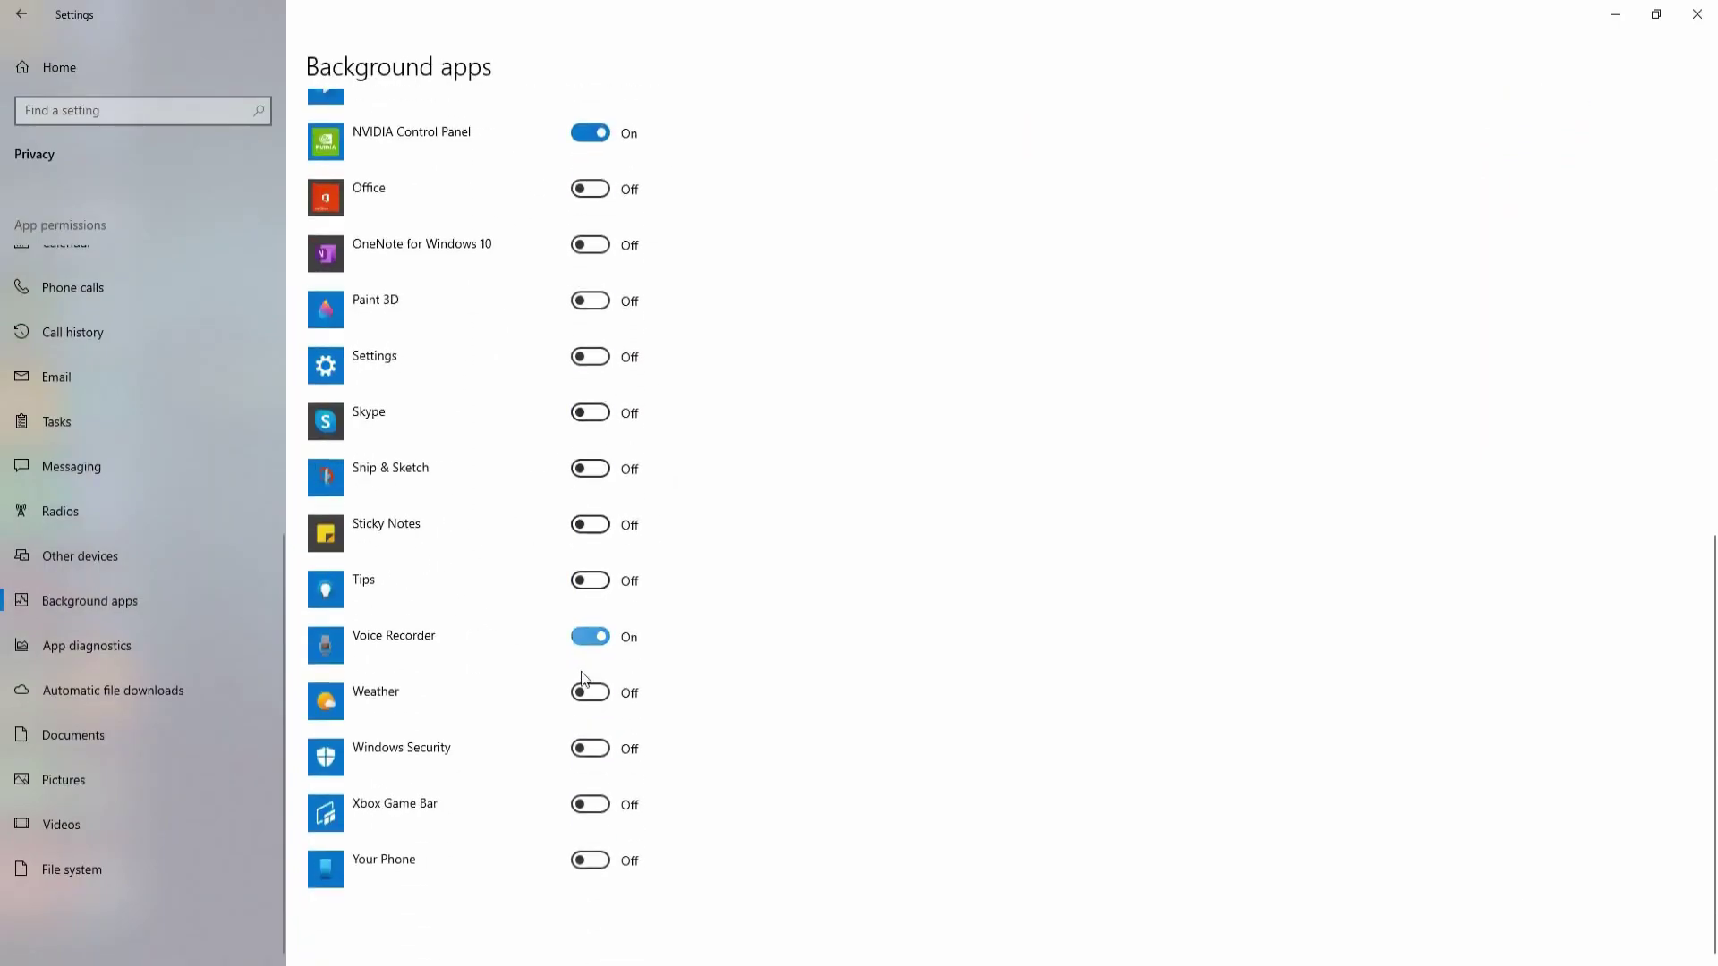
scroll(514, 491, up, 12)
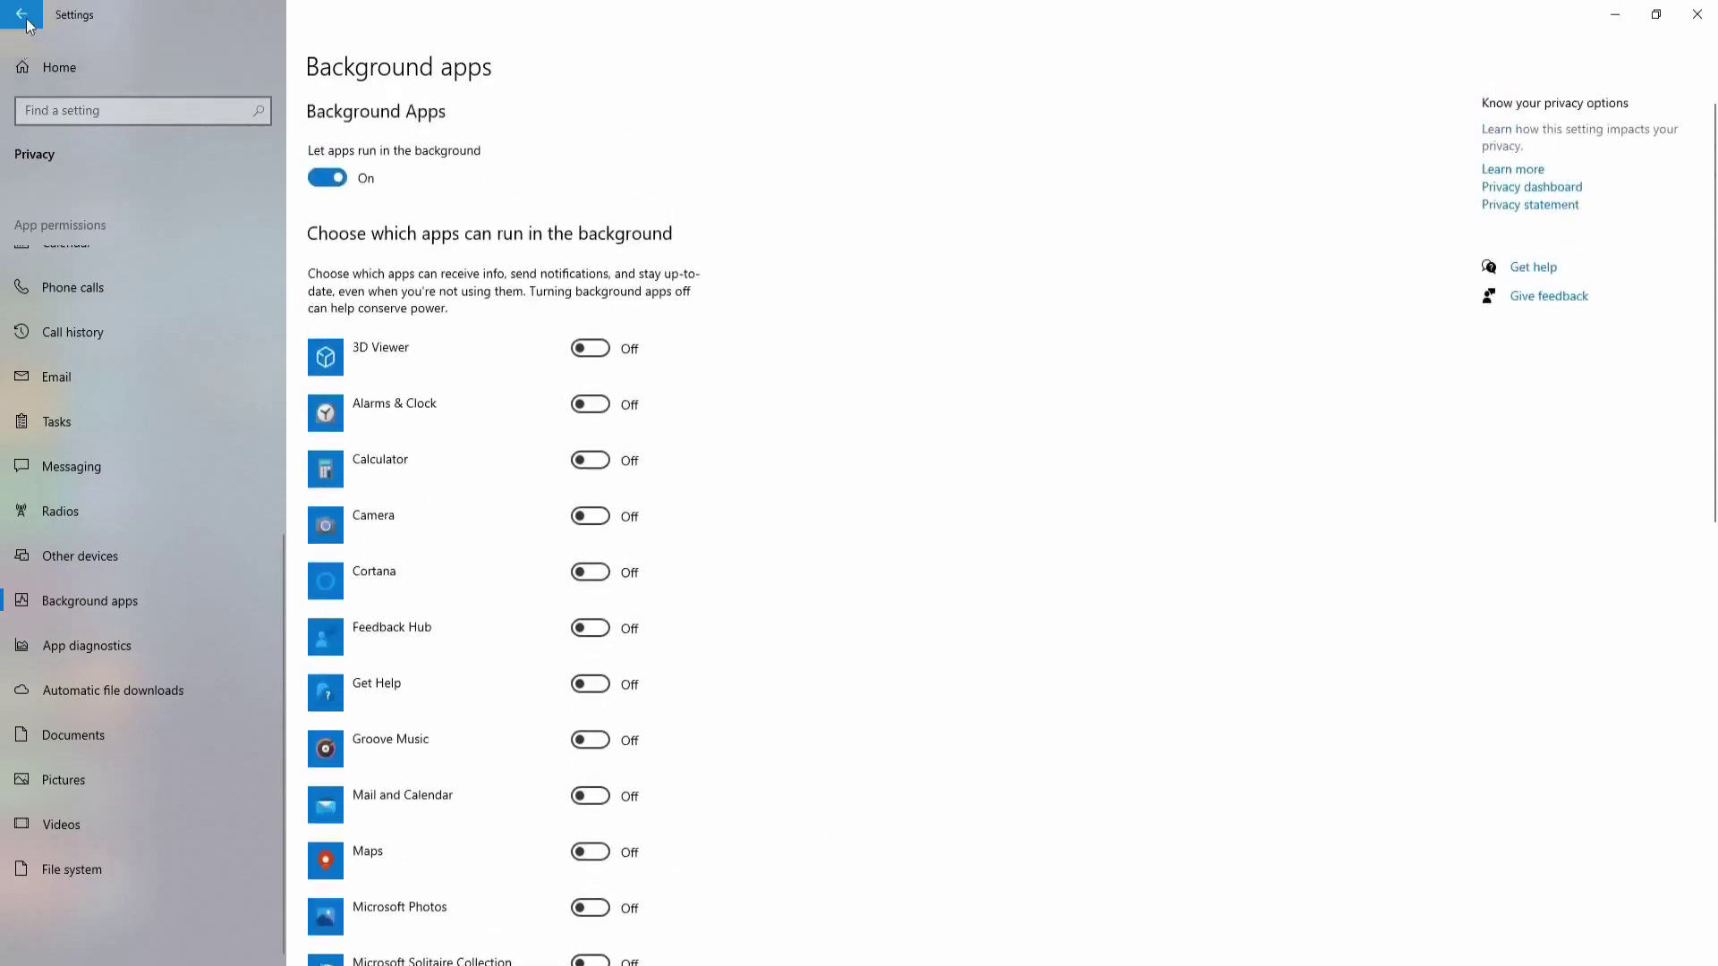
click(21, 15)
Turn off Adobe GC Invoker, Adobe Updater and µTorrent in Apps > Startup.
click(424, 319)
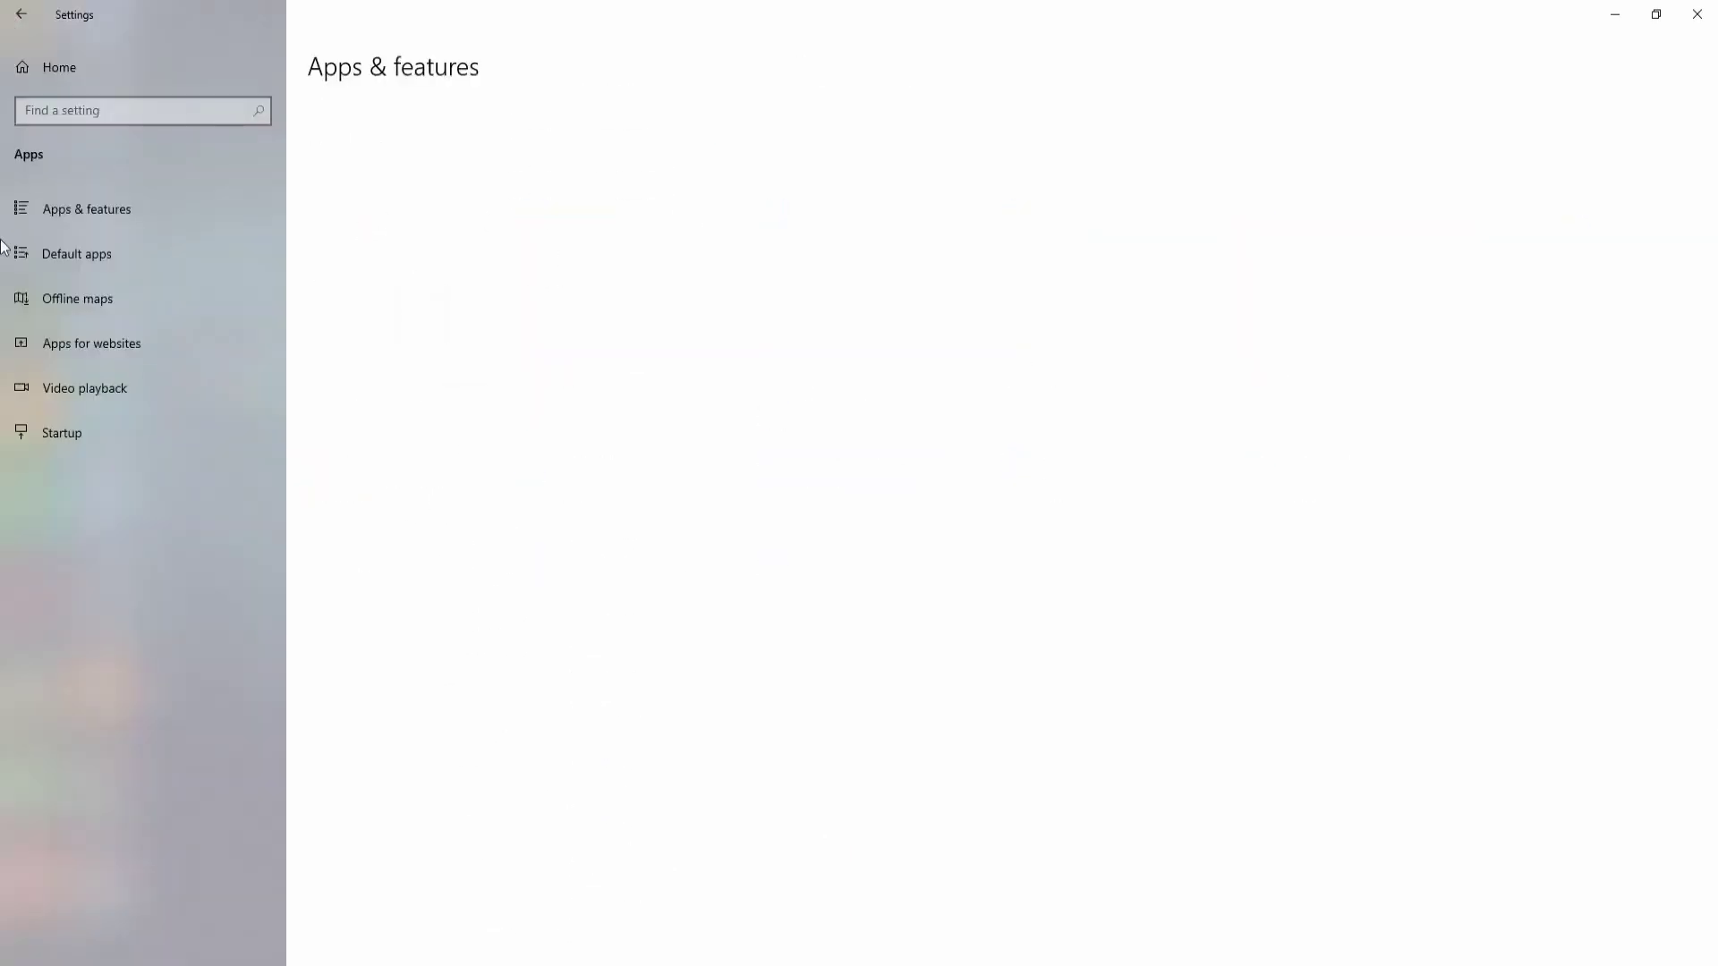
click(73, 435)
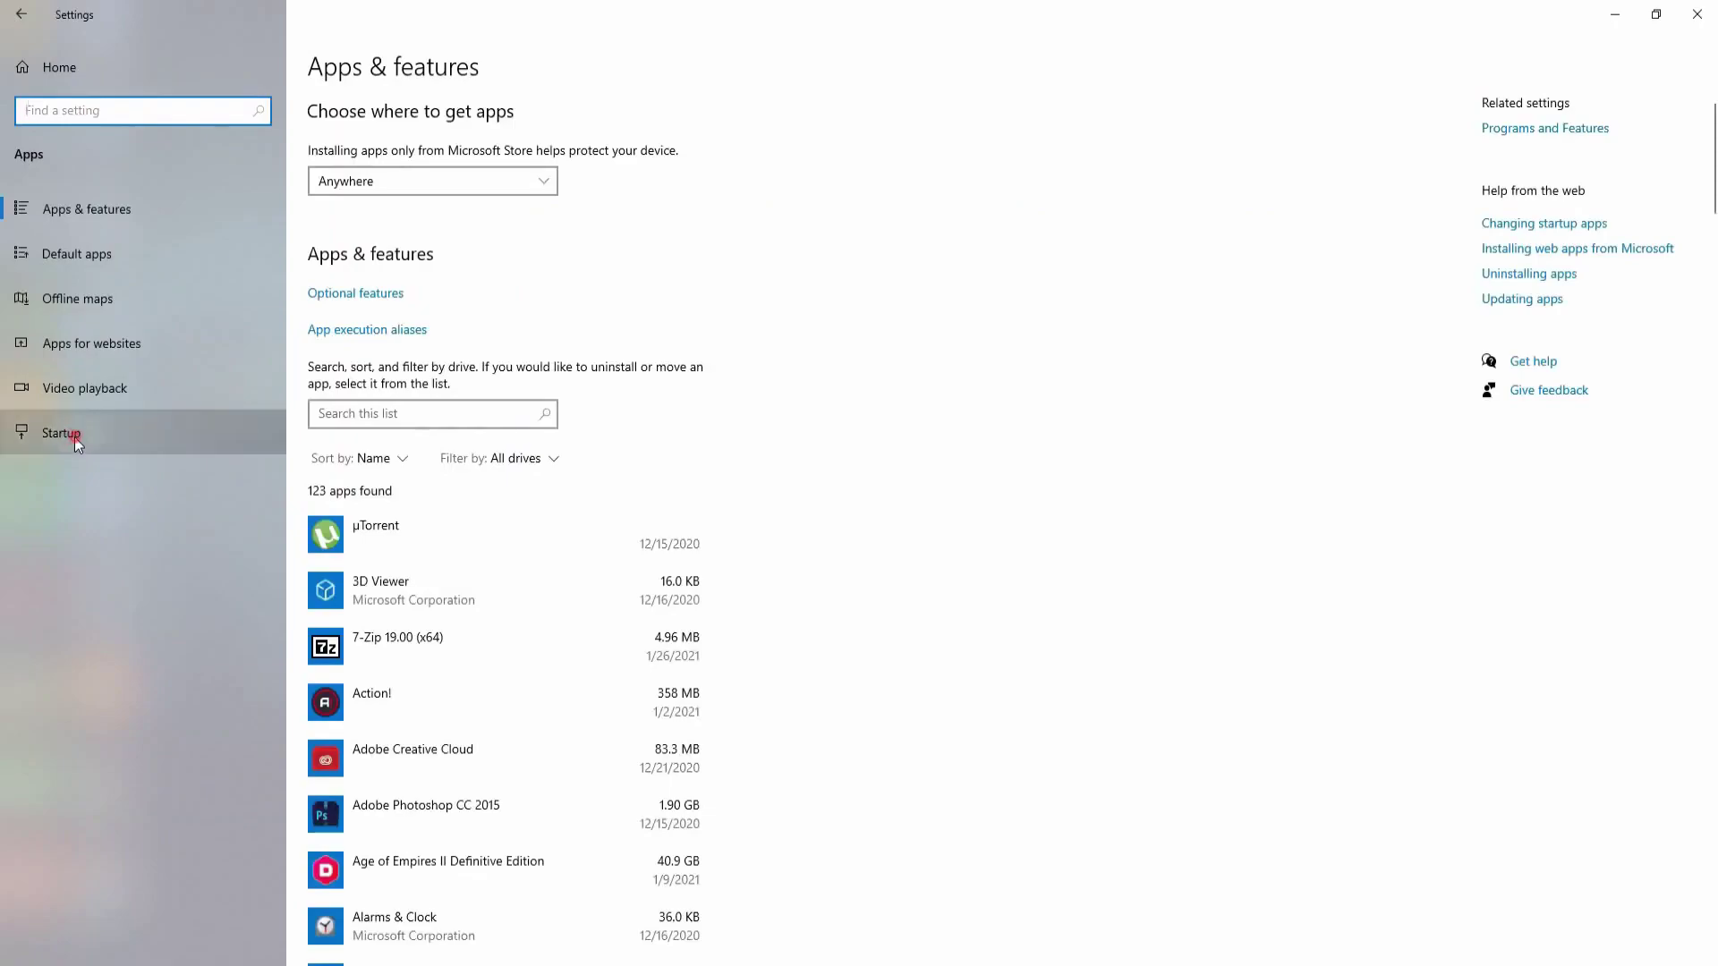
click(591, 238)
click(590, 296)
scroll(582, 358, down, 3)
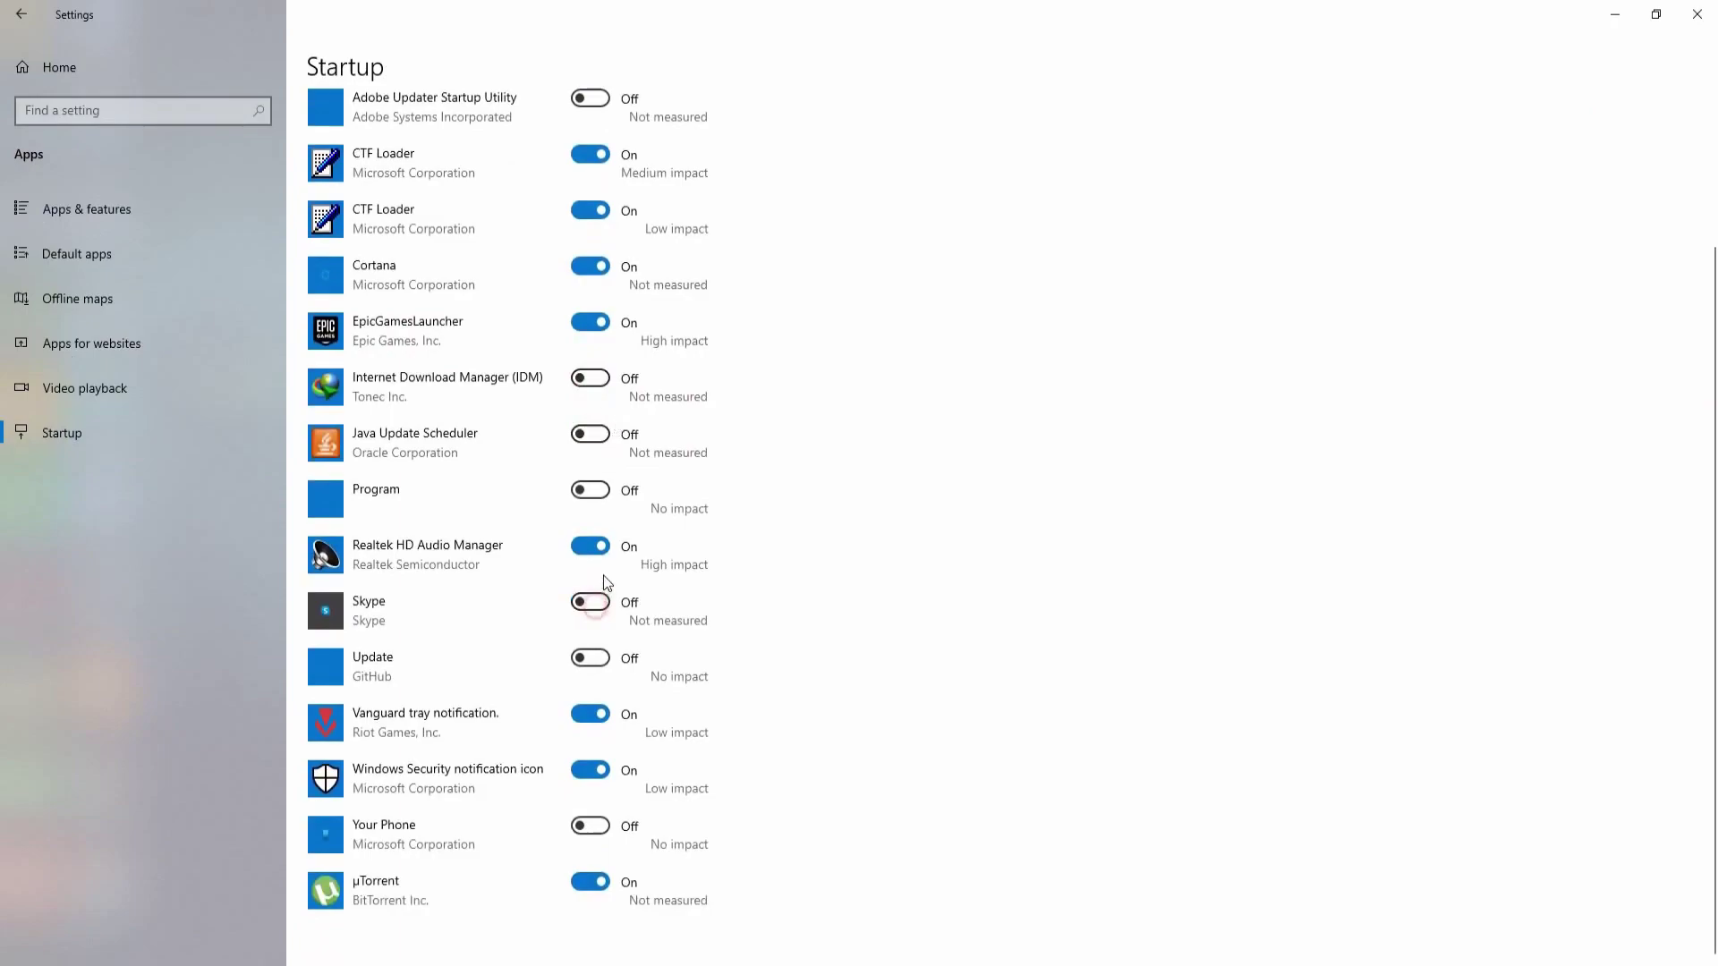
click(594, 888)
scroll(671, 756, up, 3)
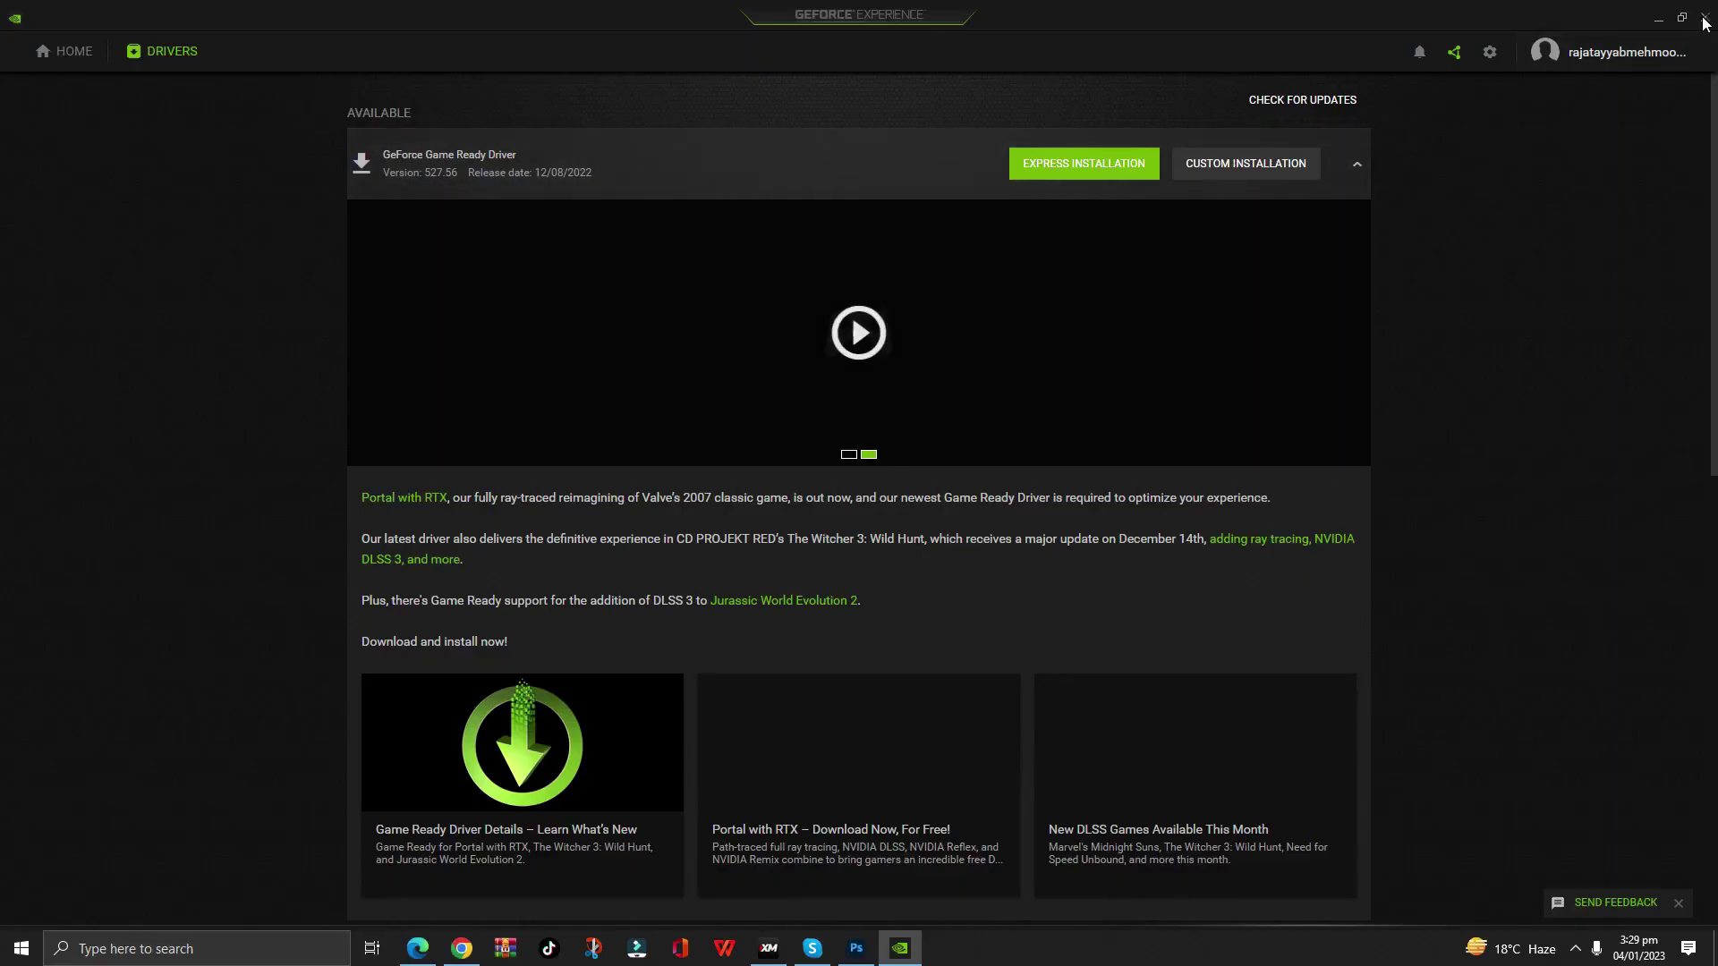
Close GeForce Experience and open NVIDIA Control Panel from the desktop menu.
click(1704, 20)
right_click(735, 281)
click(813, 407)
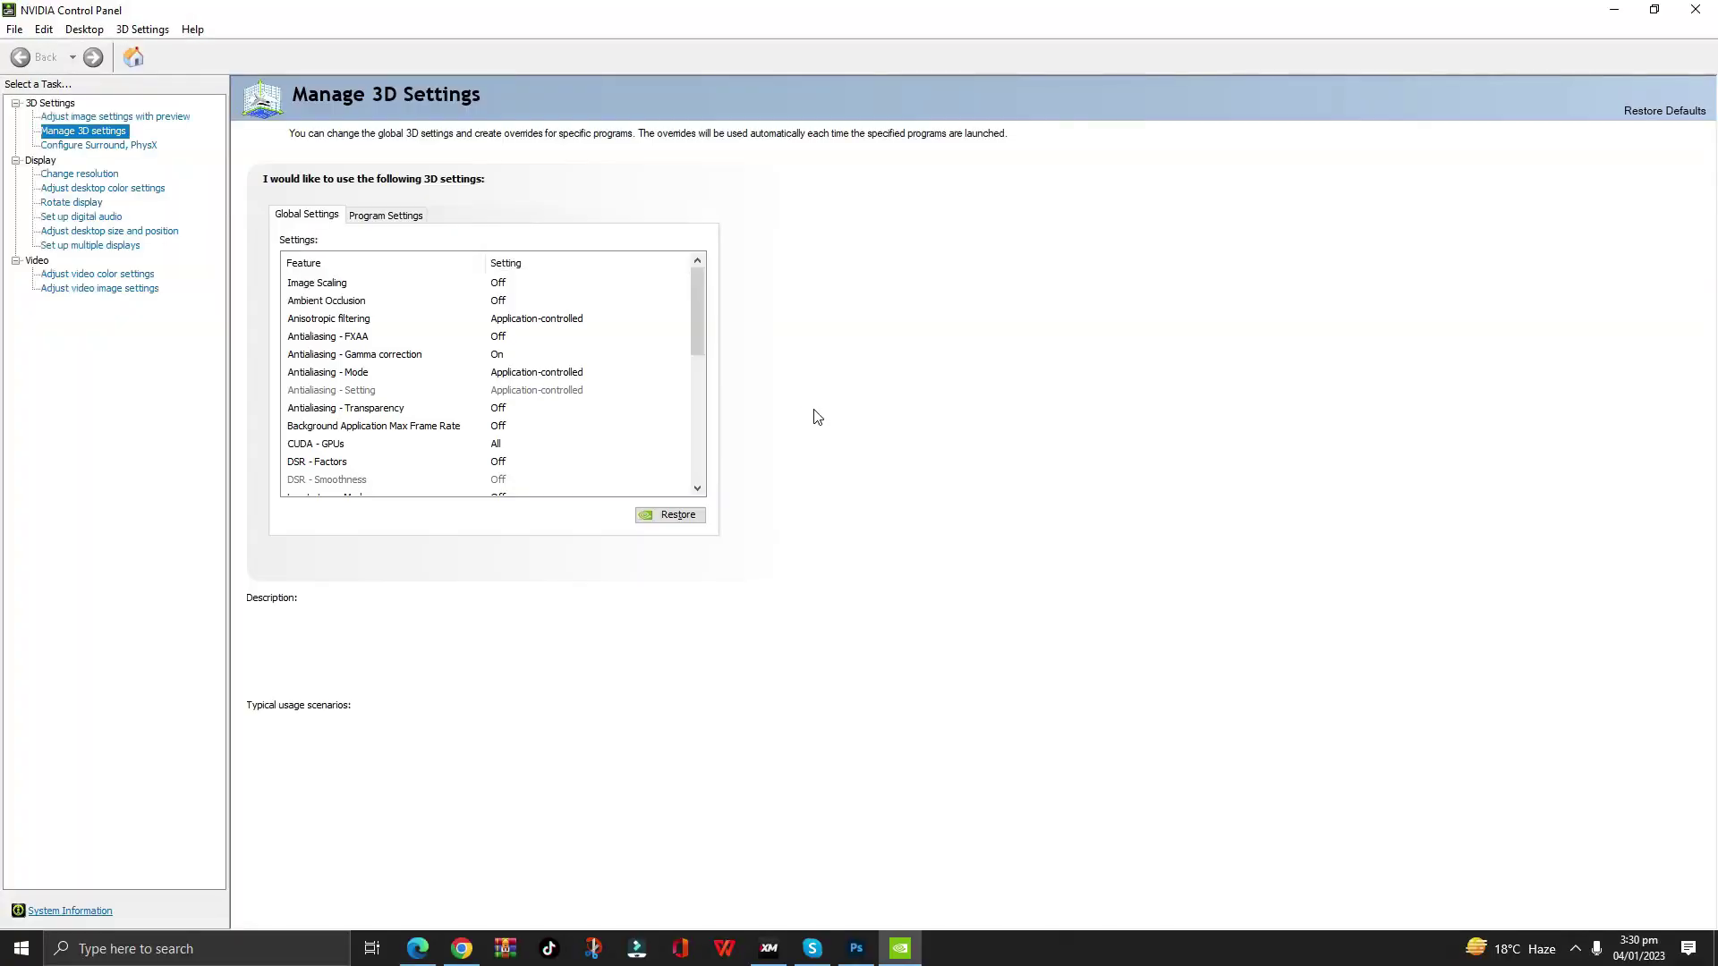
Switch image settings with preview to use the advanced 3D image settings.
click(156, 123)
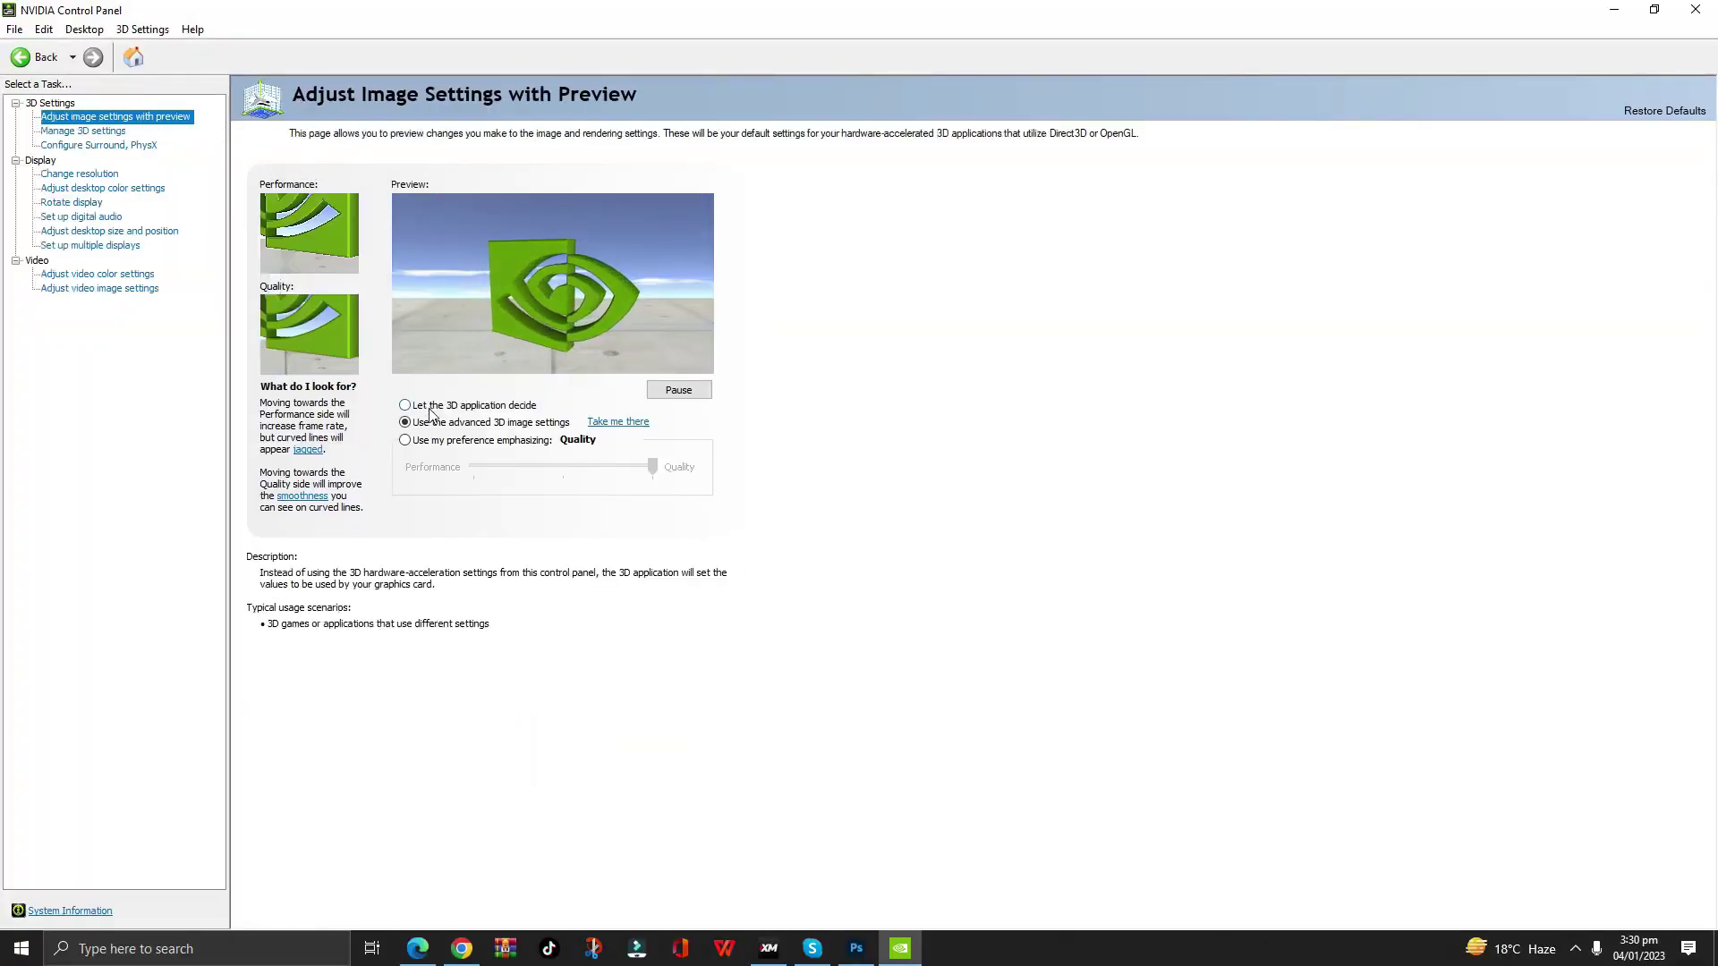
click(405, 439)
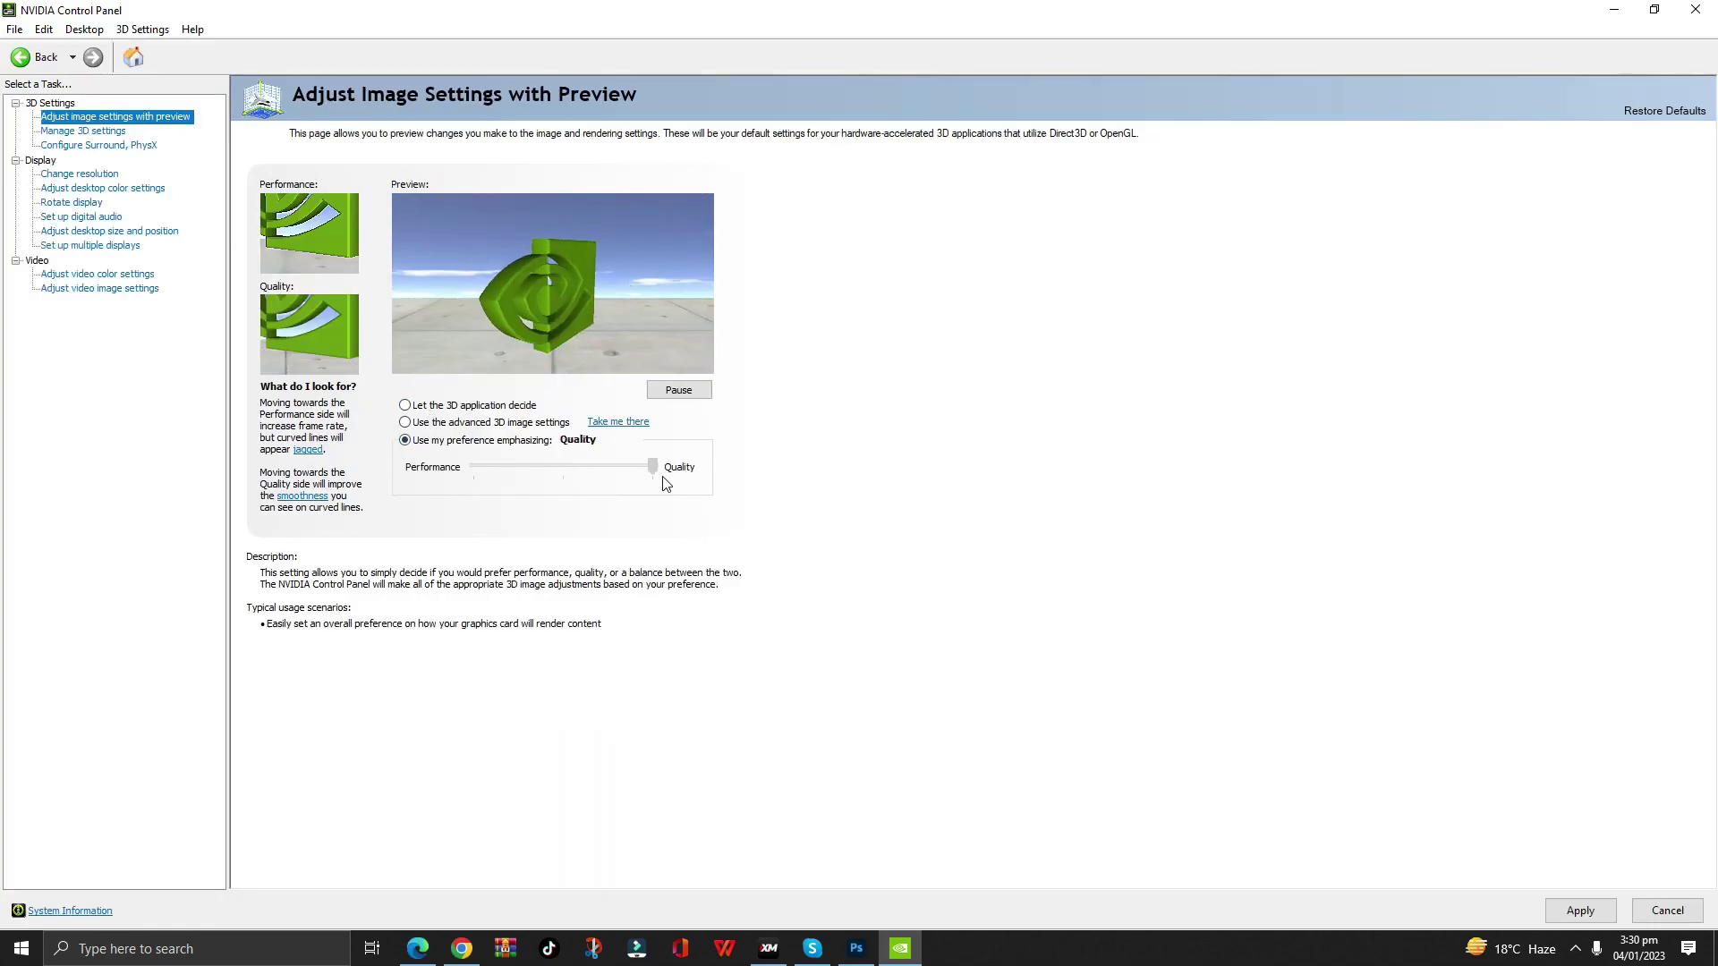
click(406, 423)
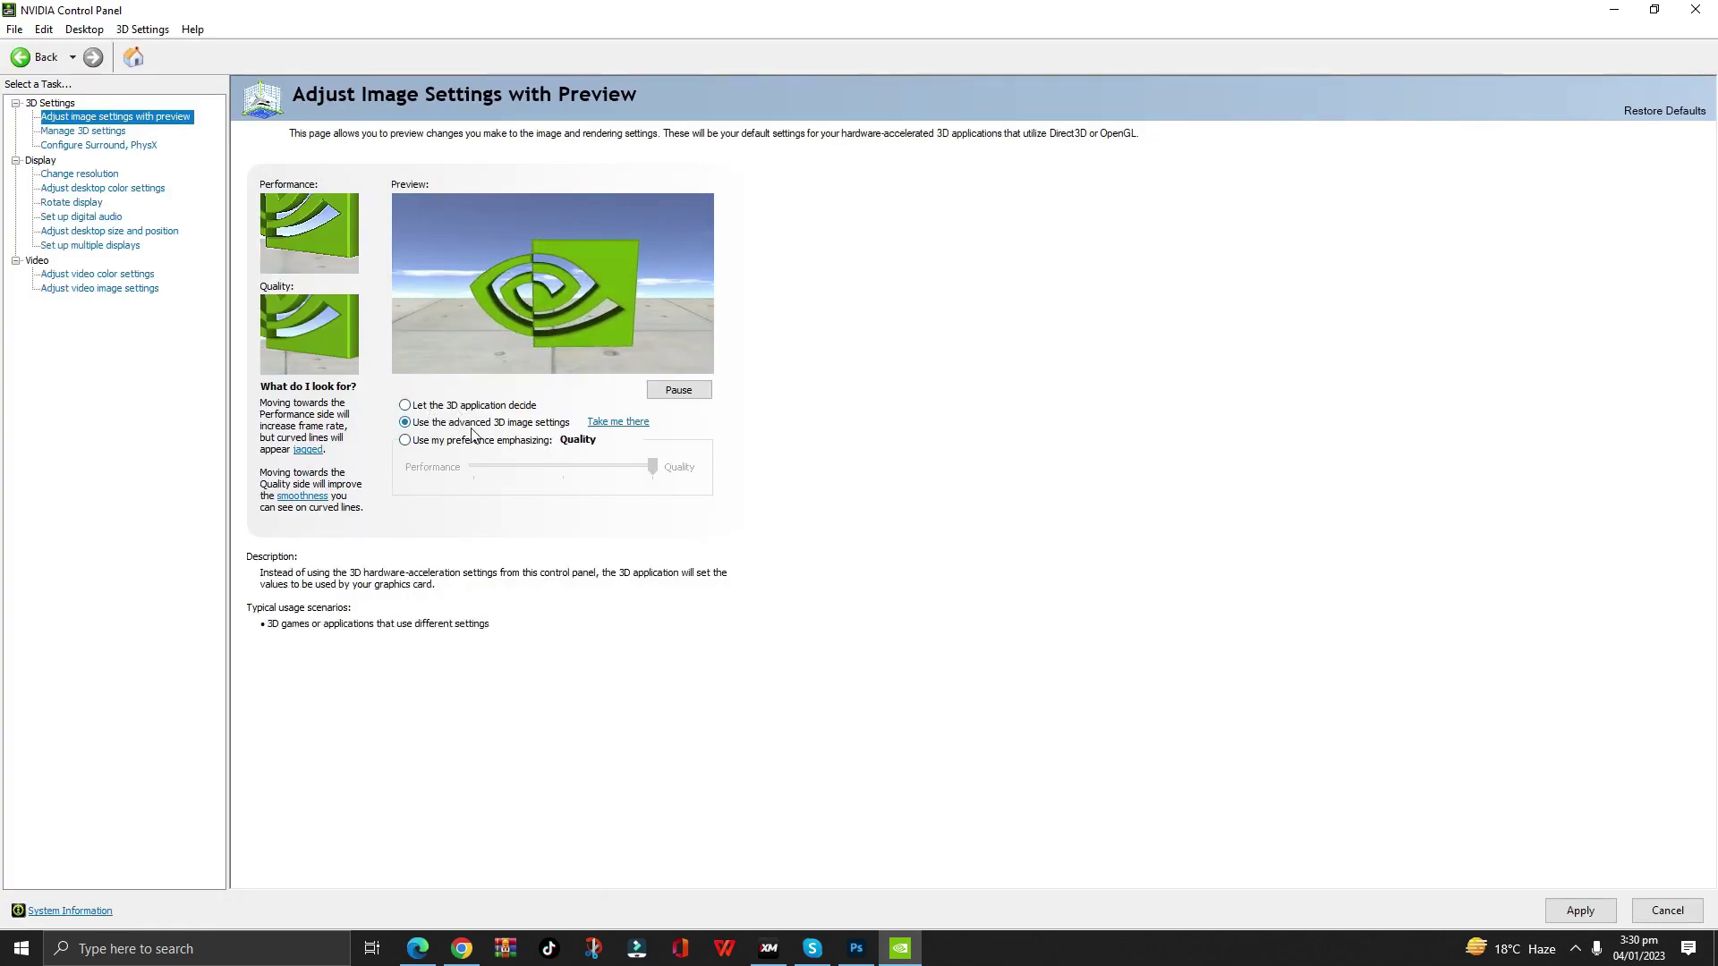
In global 3D settings, keep Image Scaling off, Anisotropic filtering Application-controlled, Antialiasing - Transparency Off.
click(115, 131)
click(540, 288)
click(541, 292)
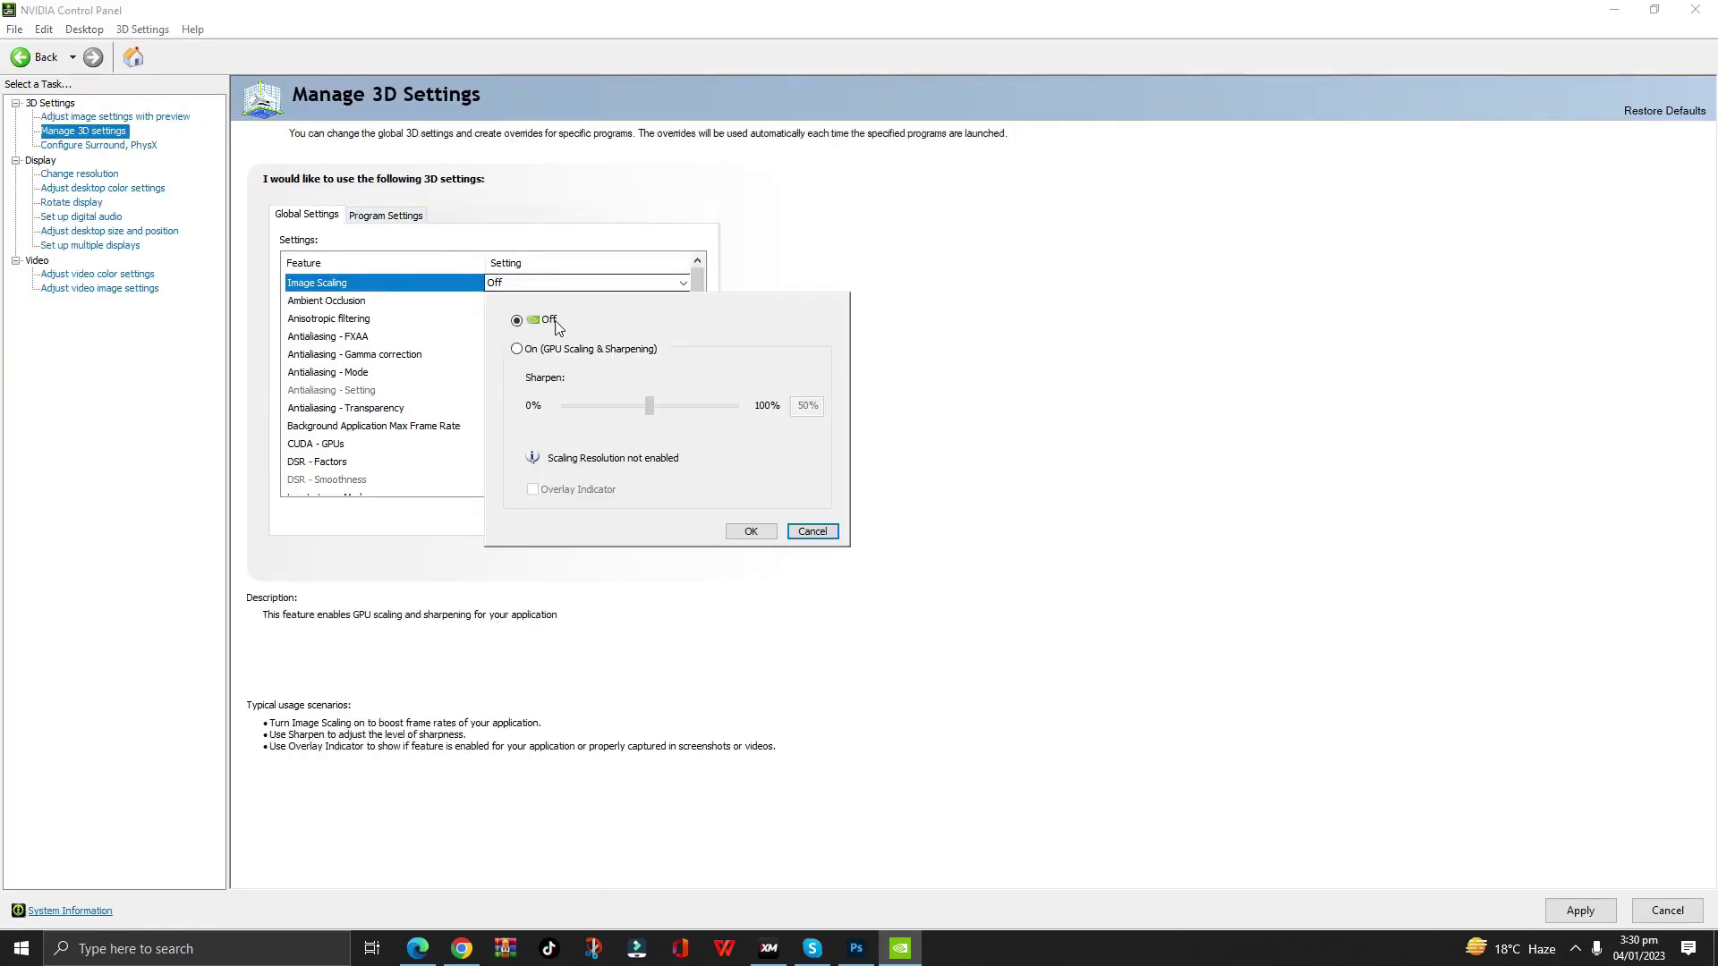
click(527, 299)
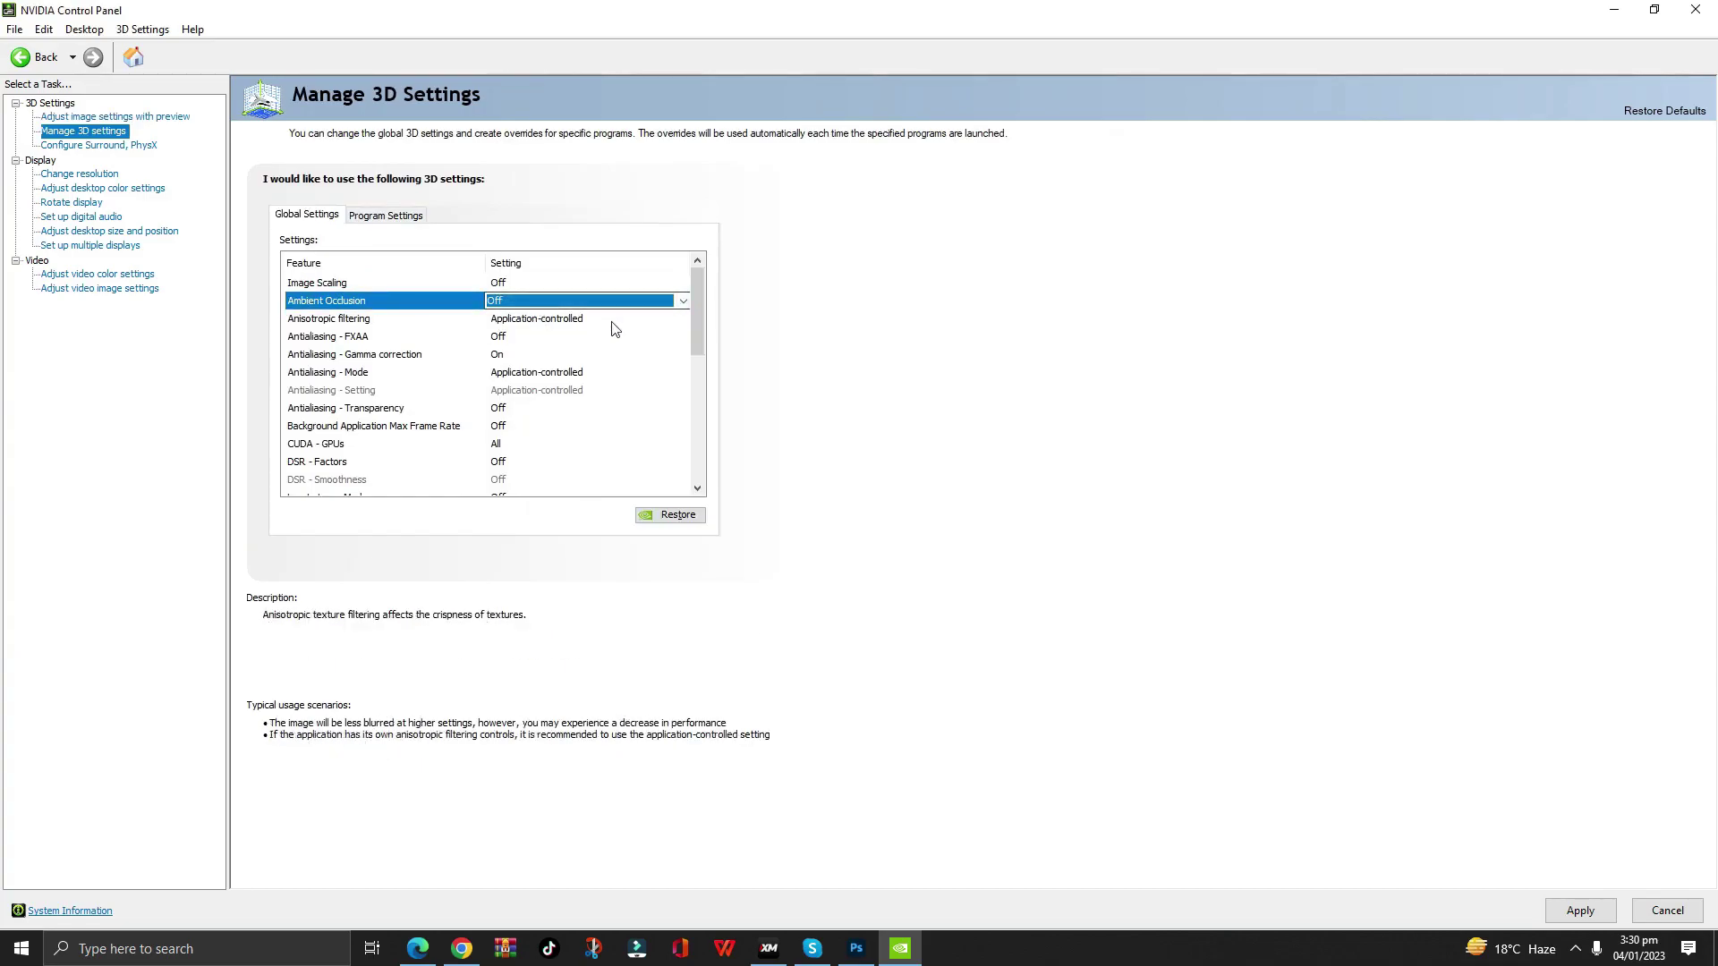
click(542, 323)
click(511, 320)
click(502, 337)
drag(700, 316, 703, 369)
click(511, 358)
click(505, 356)
click(503, 371)
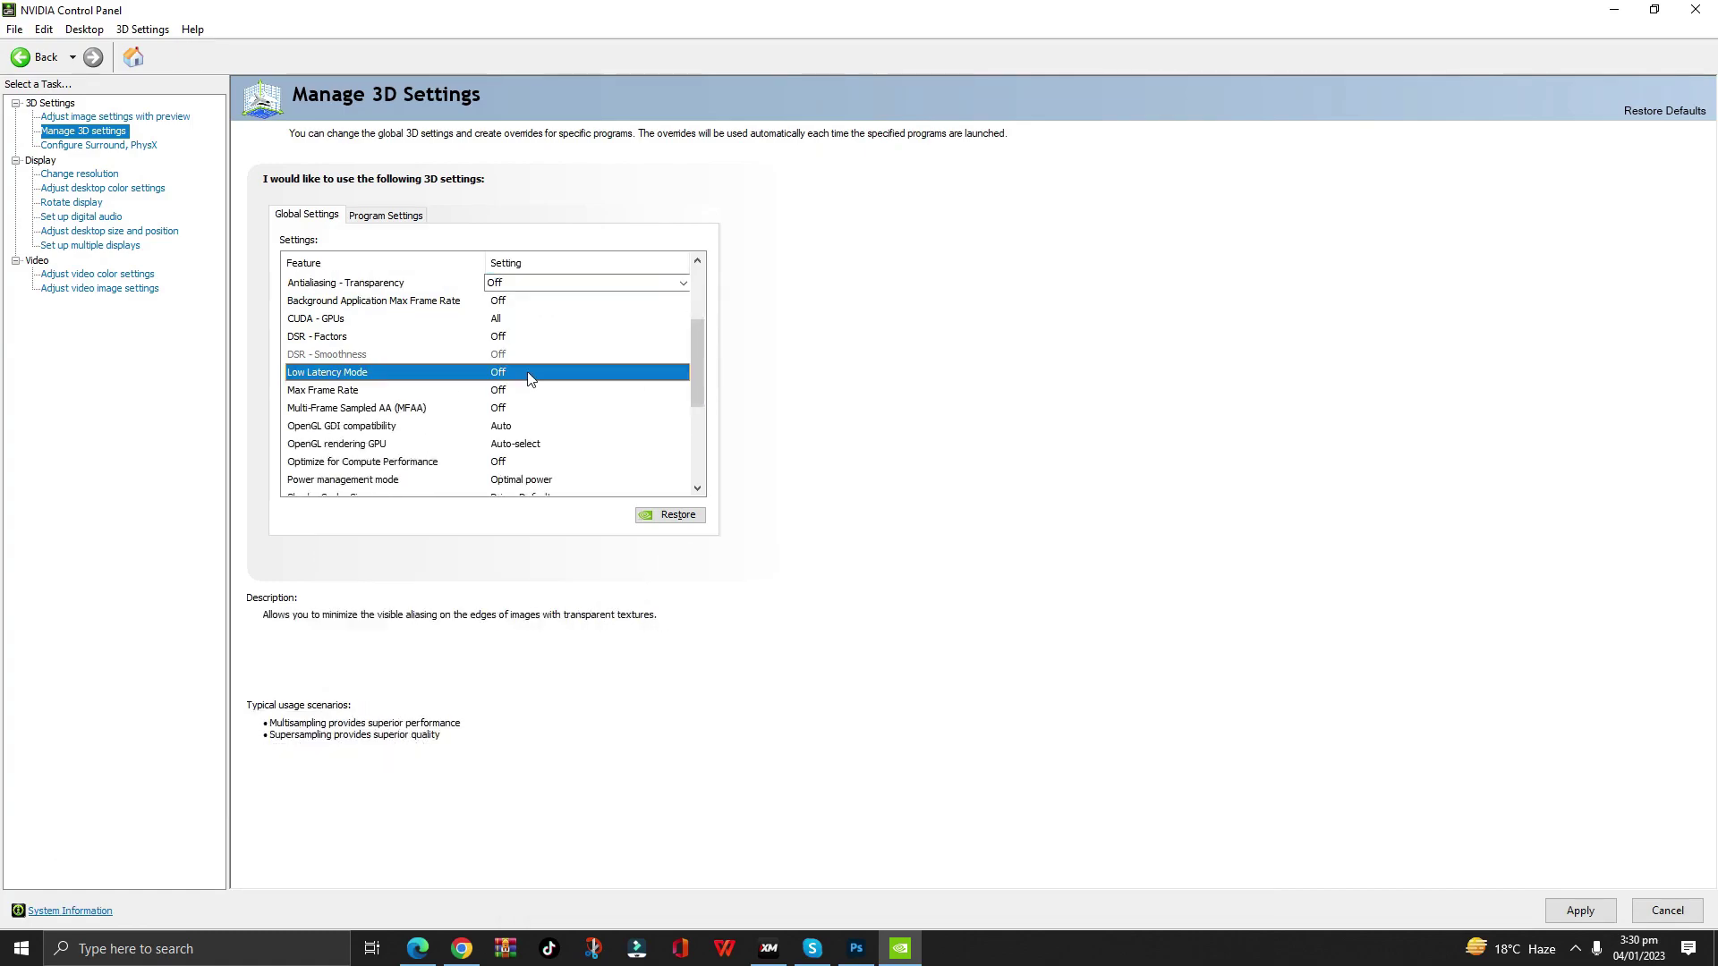
Set Low Latency Mode to Ultra and Power management to Prefer maximum performance.
click(528, 372)
click(523, 418)
drag(700, 298, 696, 366)
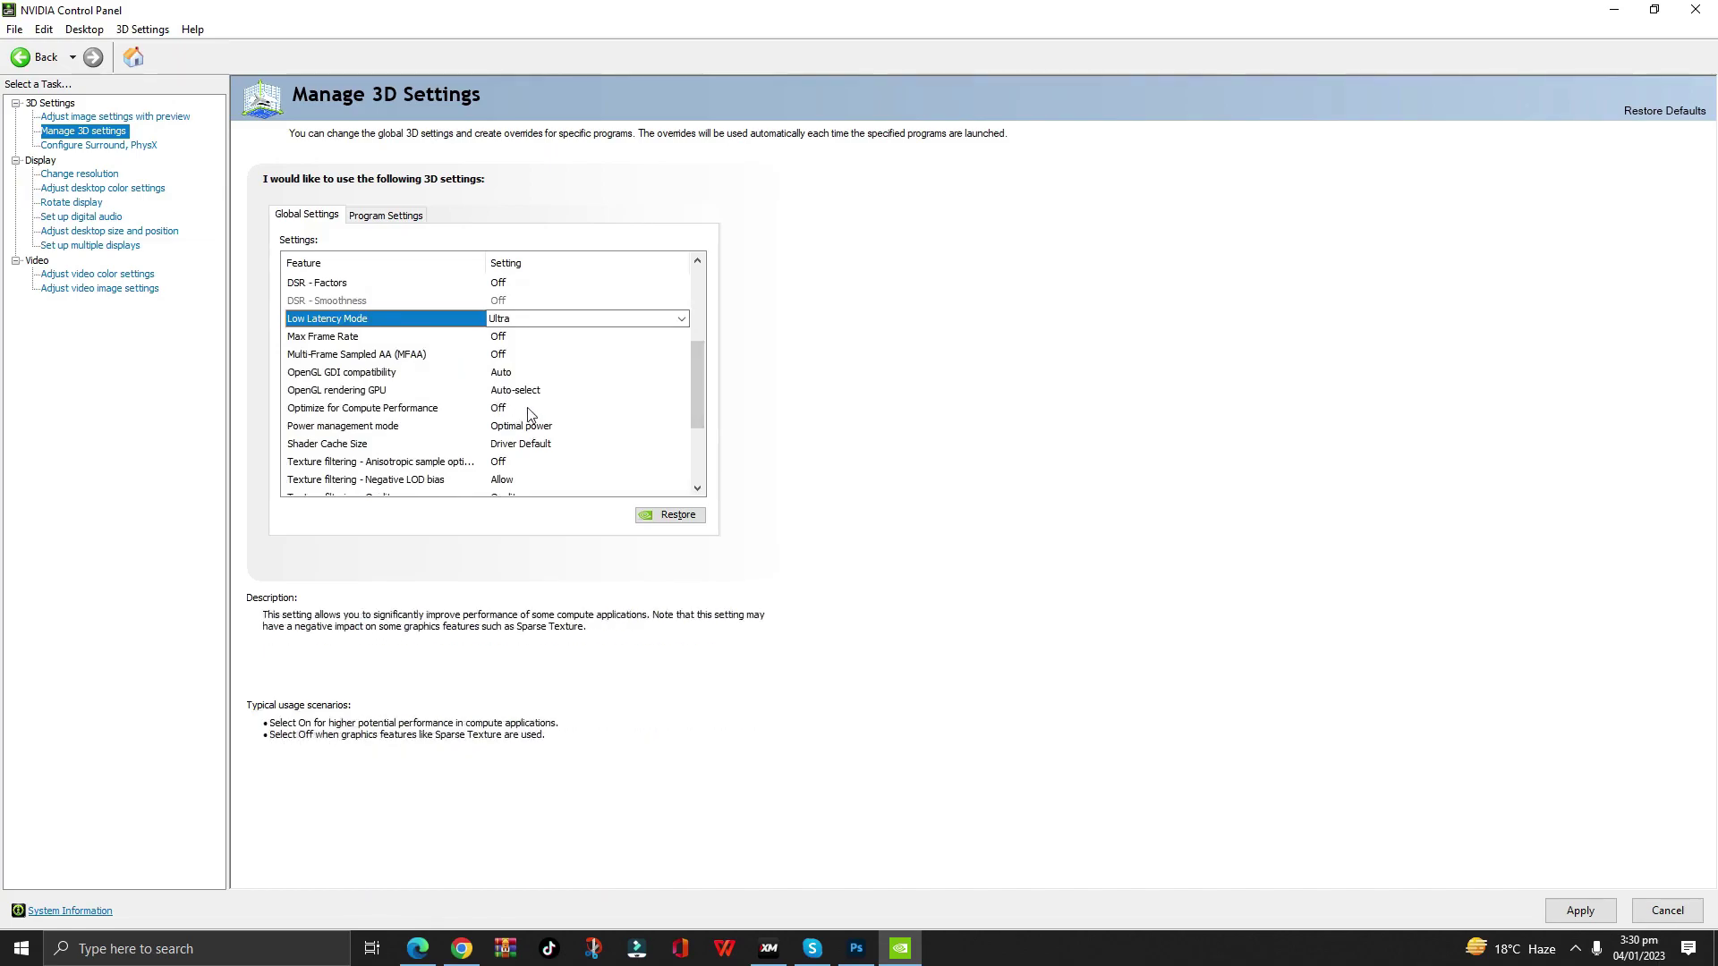
click(544, 428)
click(545, 468)
drag(699, 331, 695, 398)
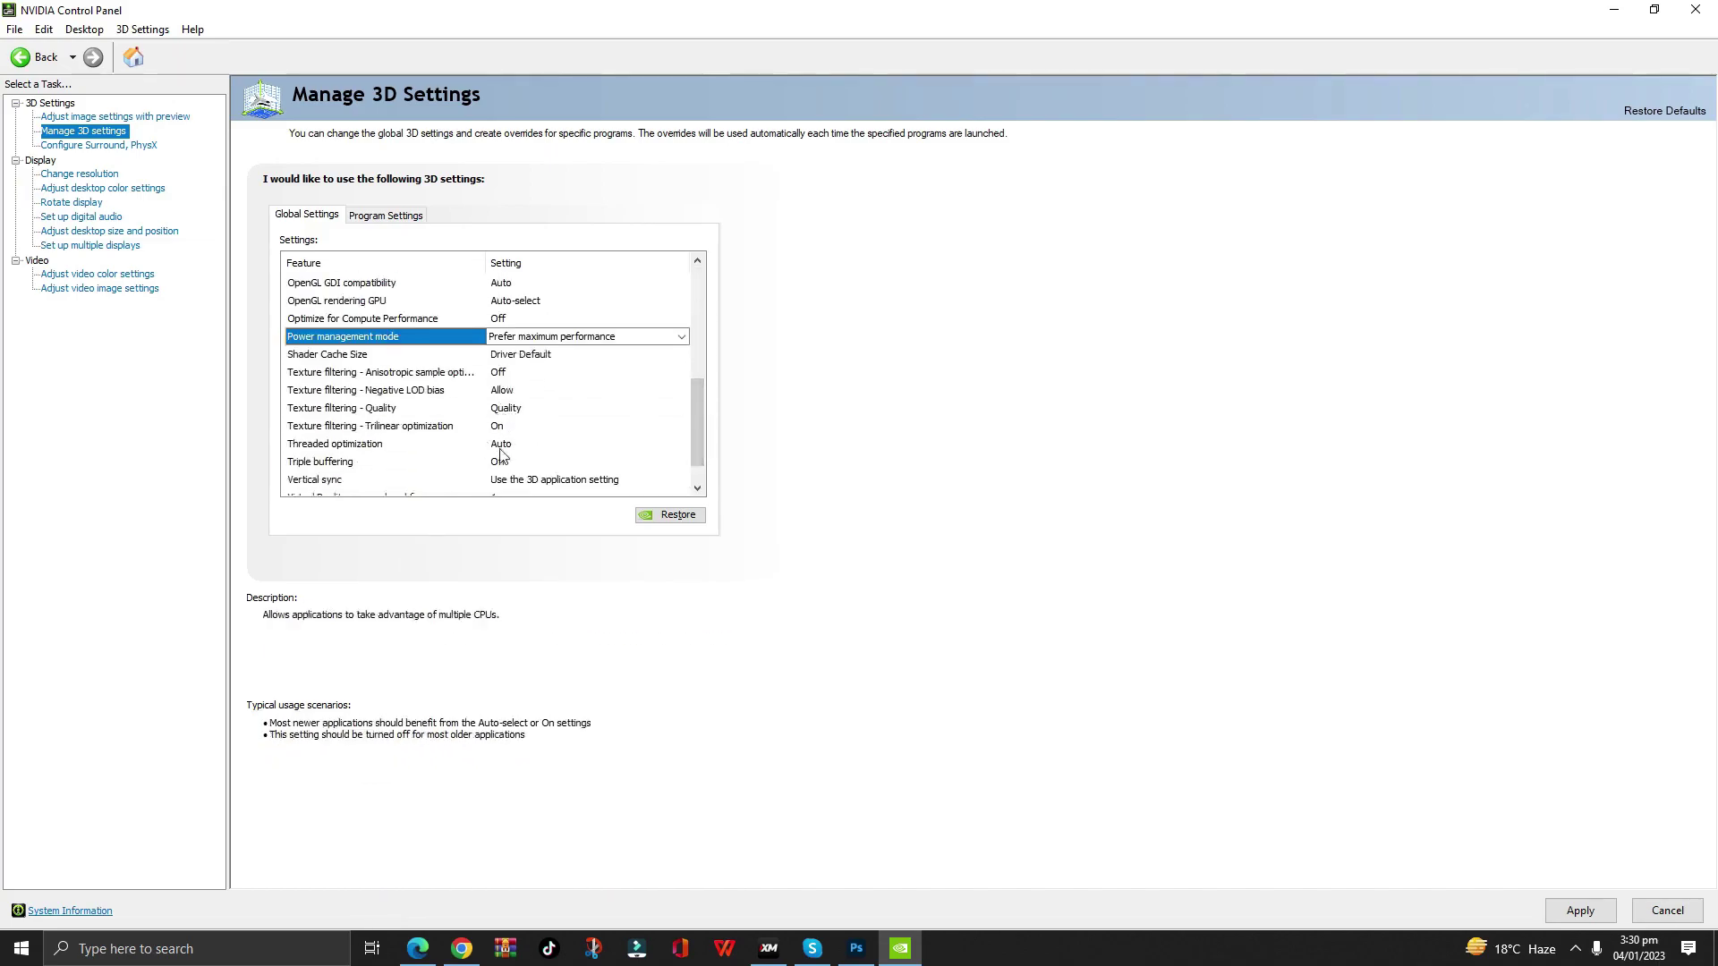
Set Texture filtering - Quality to High performance, Vertical sync Off, and apply the global settings.
click(514, 410)
click(514, 408)
click(528, 462)
drag(697, 301, 705, 450)
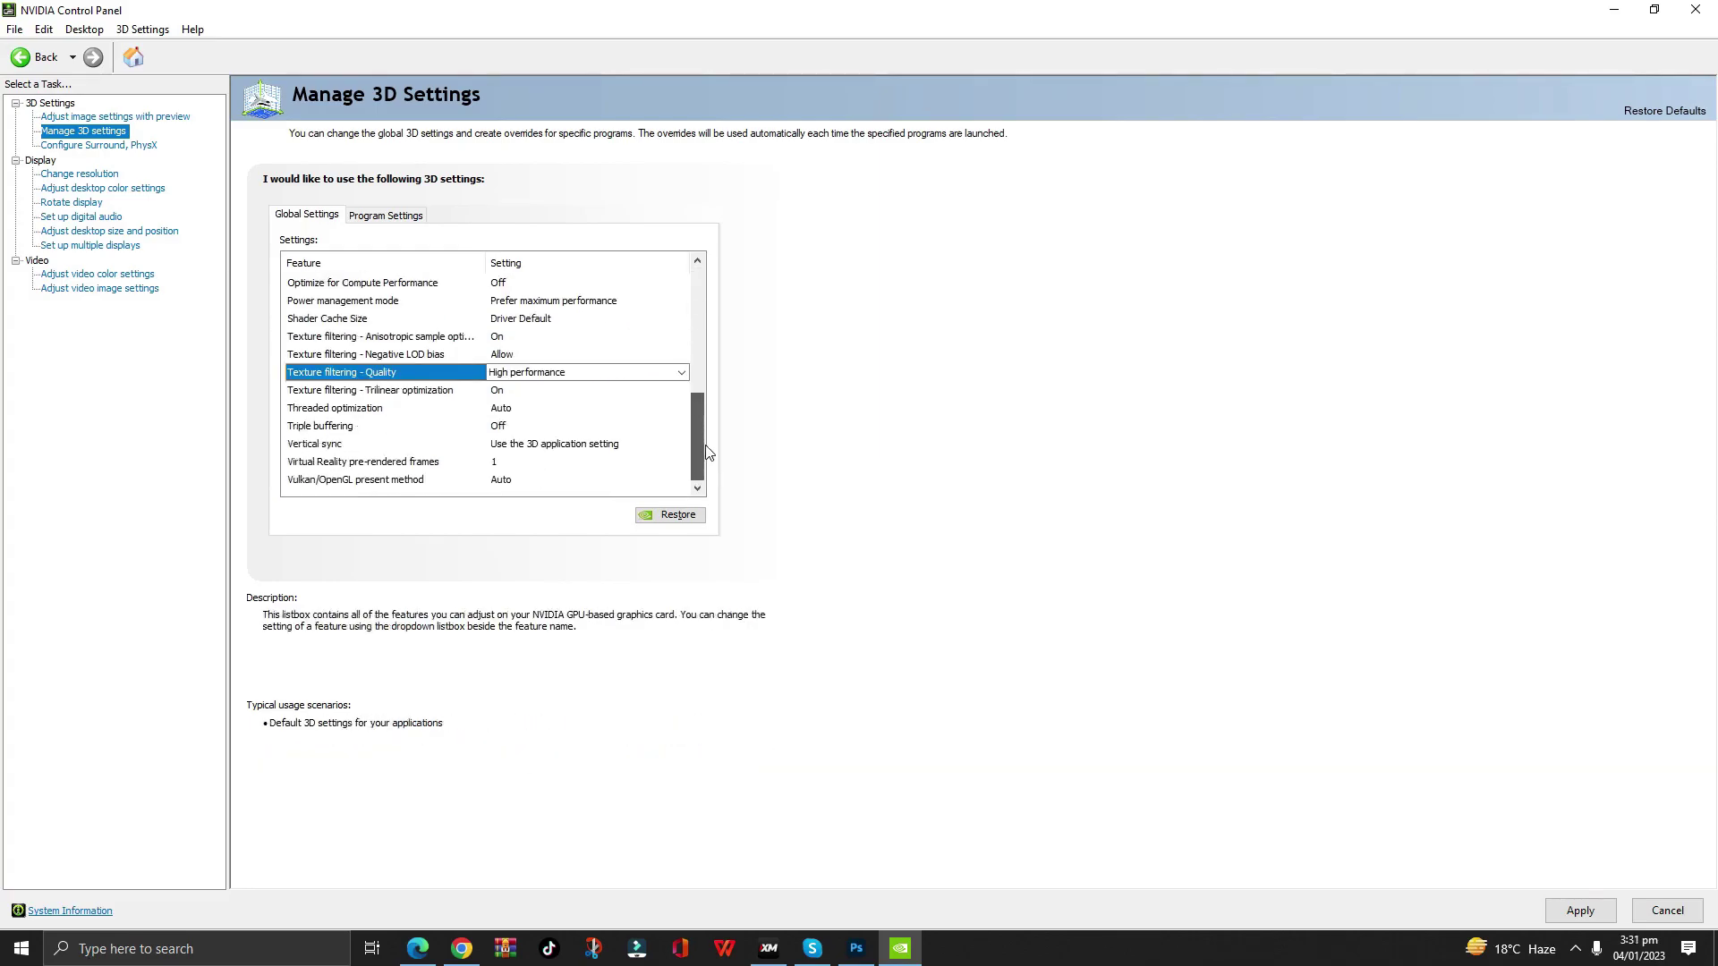
click(532, 445)
click(531, 445)
click(510, 459)
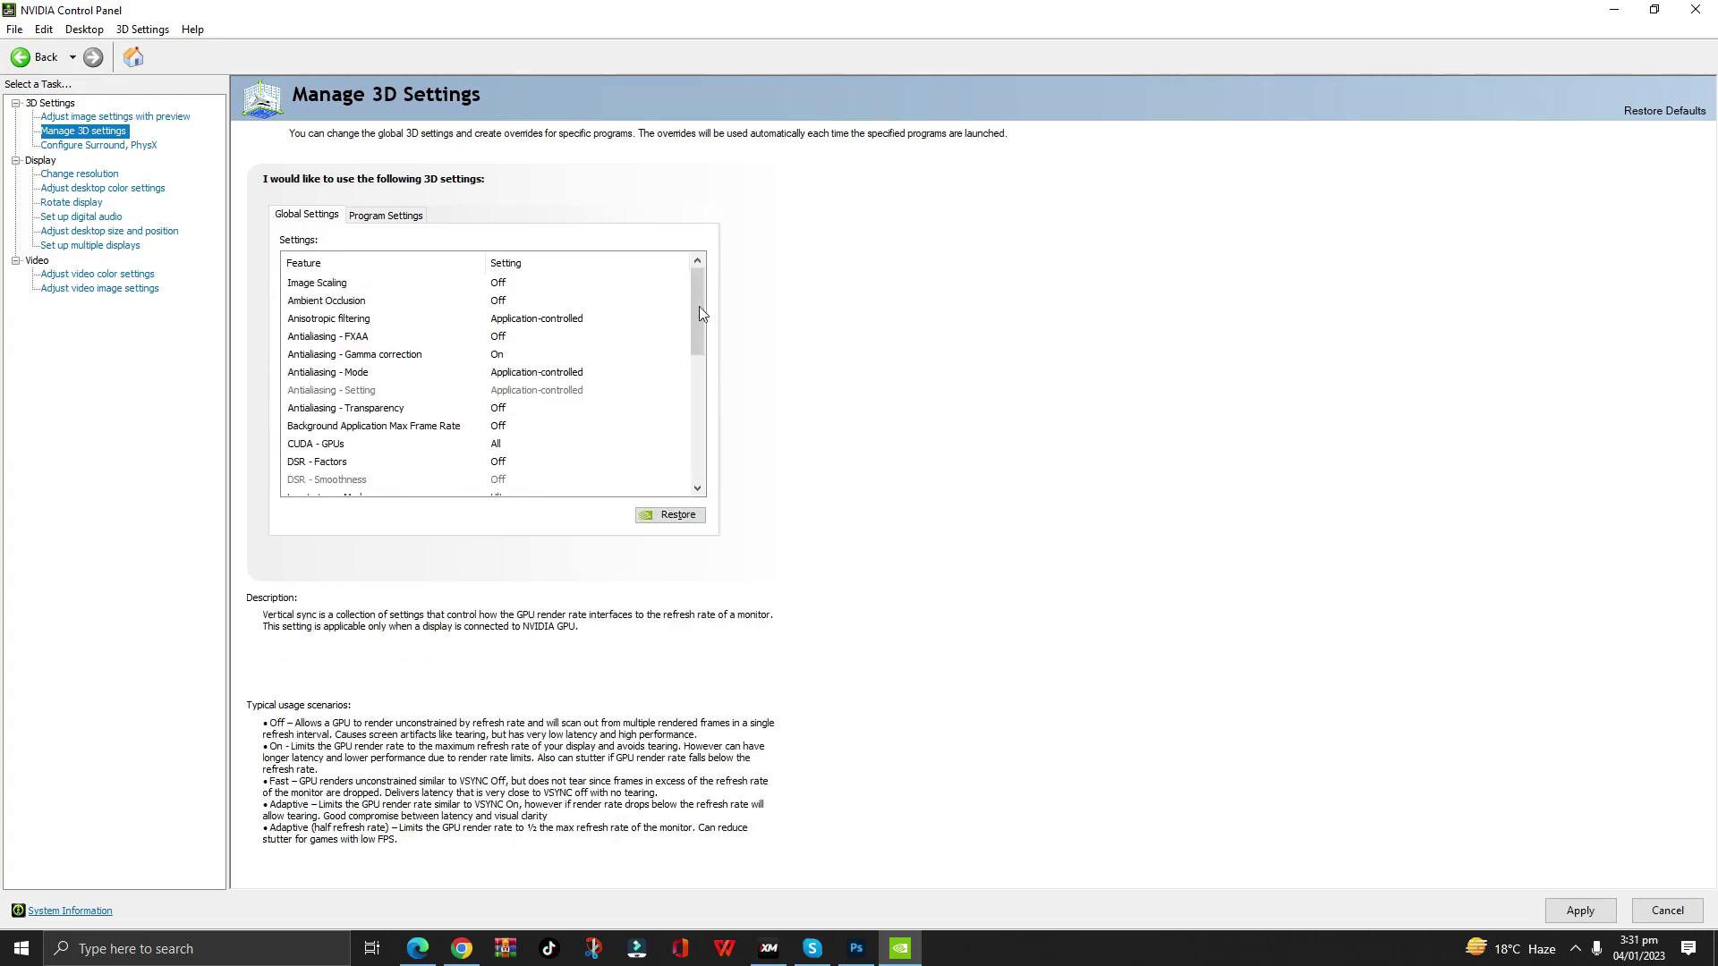
drag(699, 308, 699, 433)
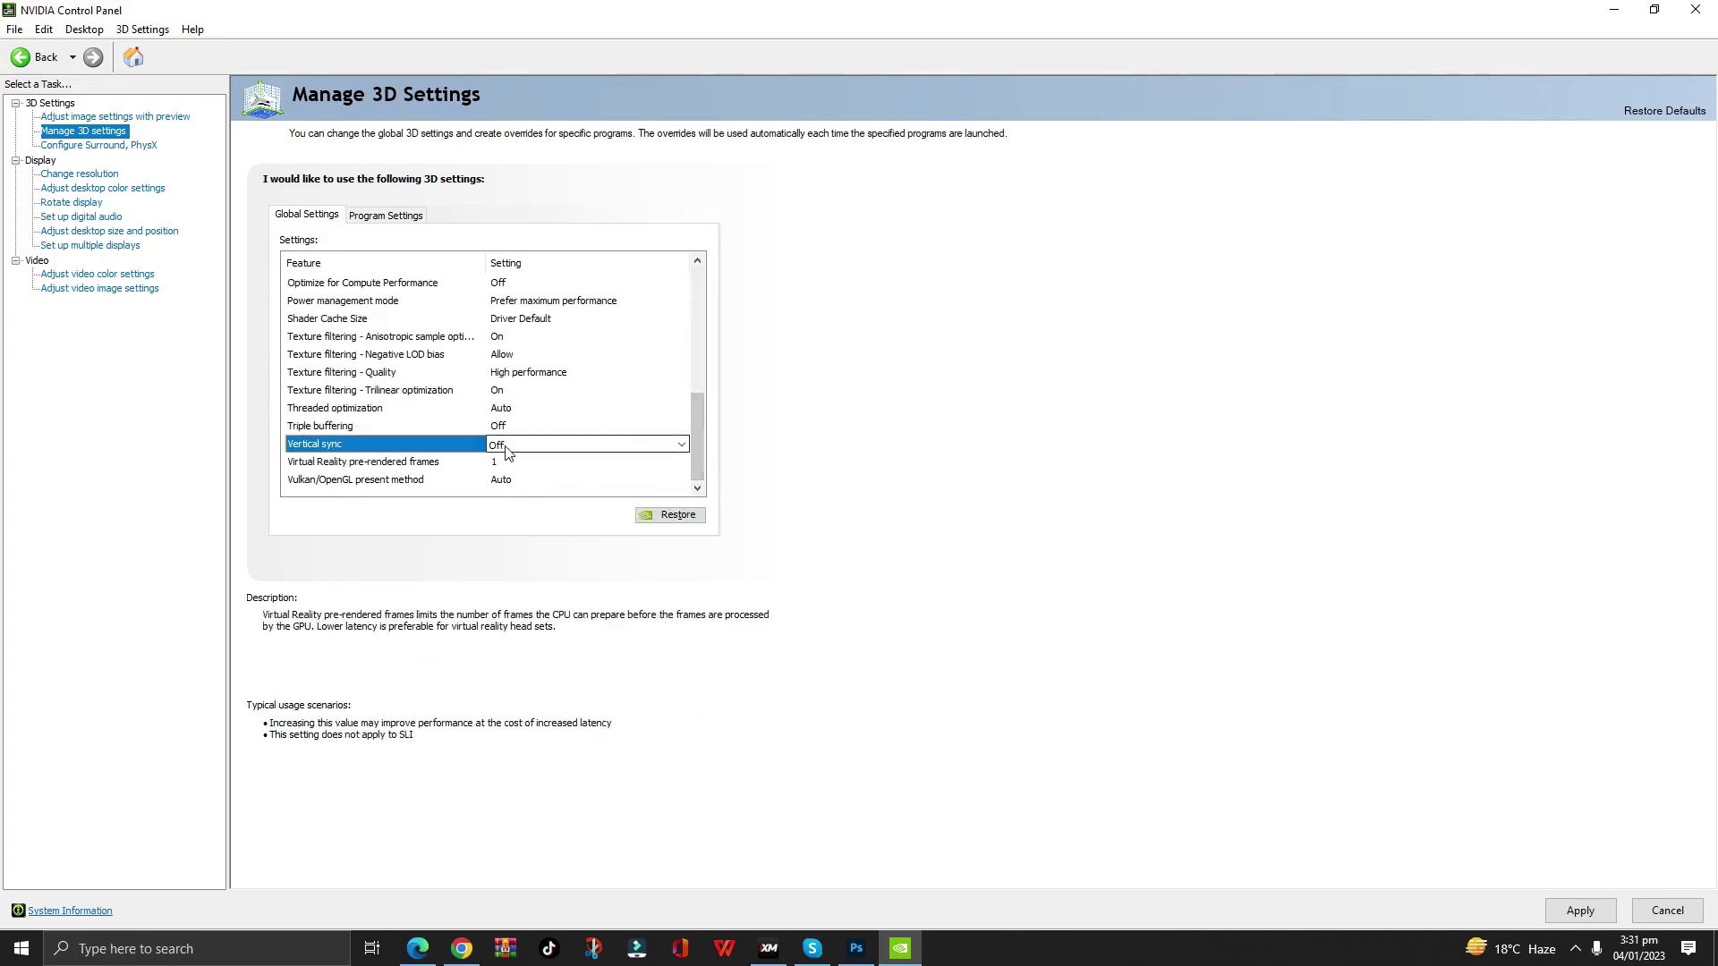
click(526, 374)
mouse_move(695, 432)
mouse_down()
mouse_move(694, 385)
mouse_move(702, 441)
mouse_up()
scroll(703, 447, down, 1)
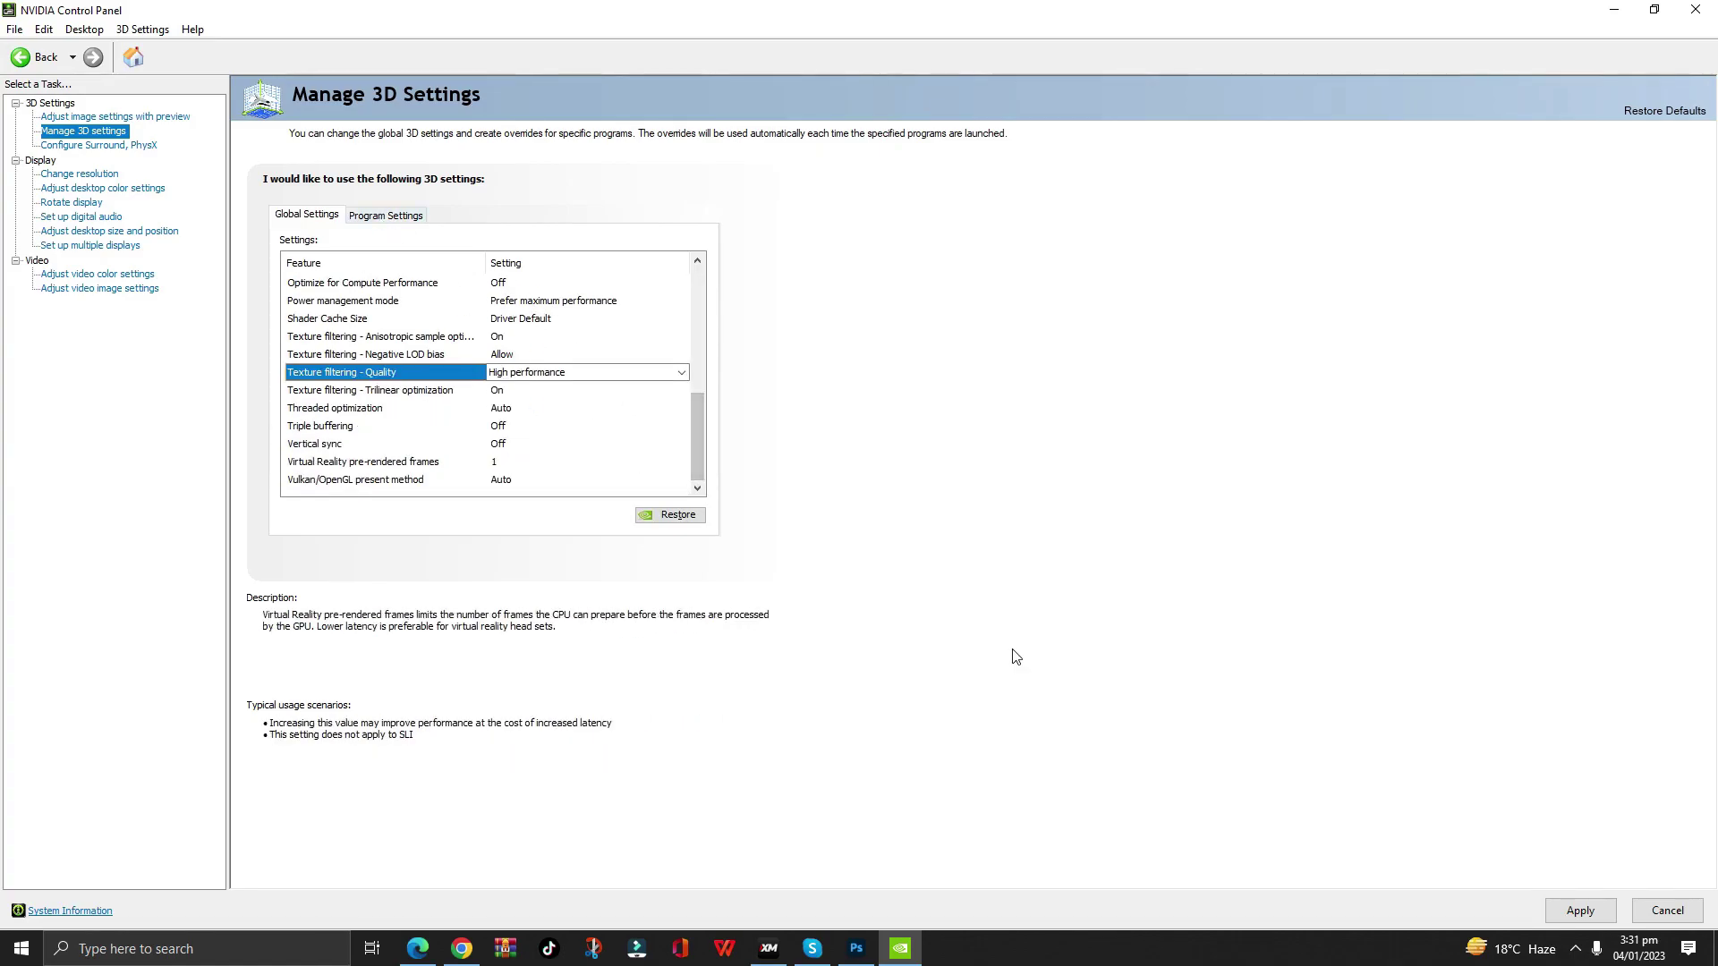
click(1584, 912)
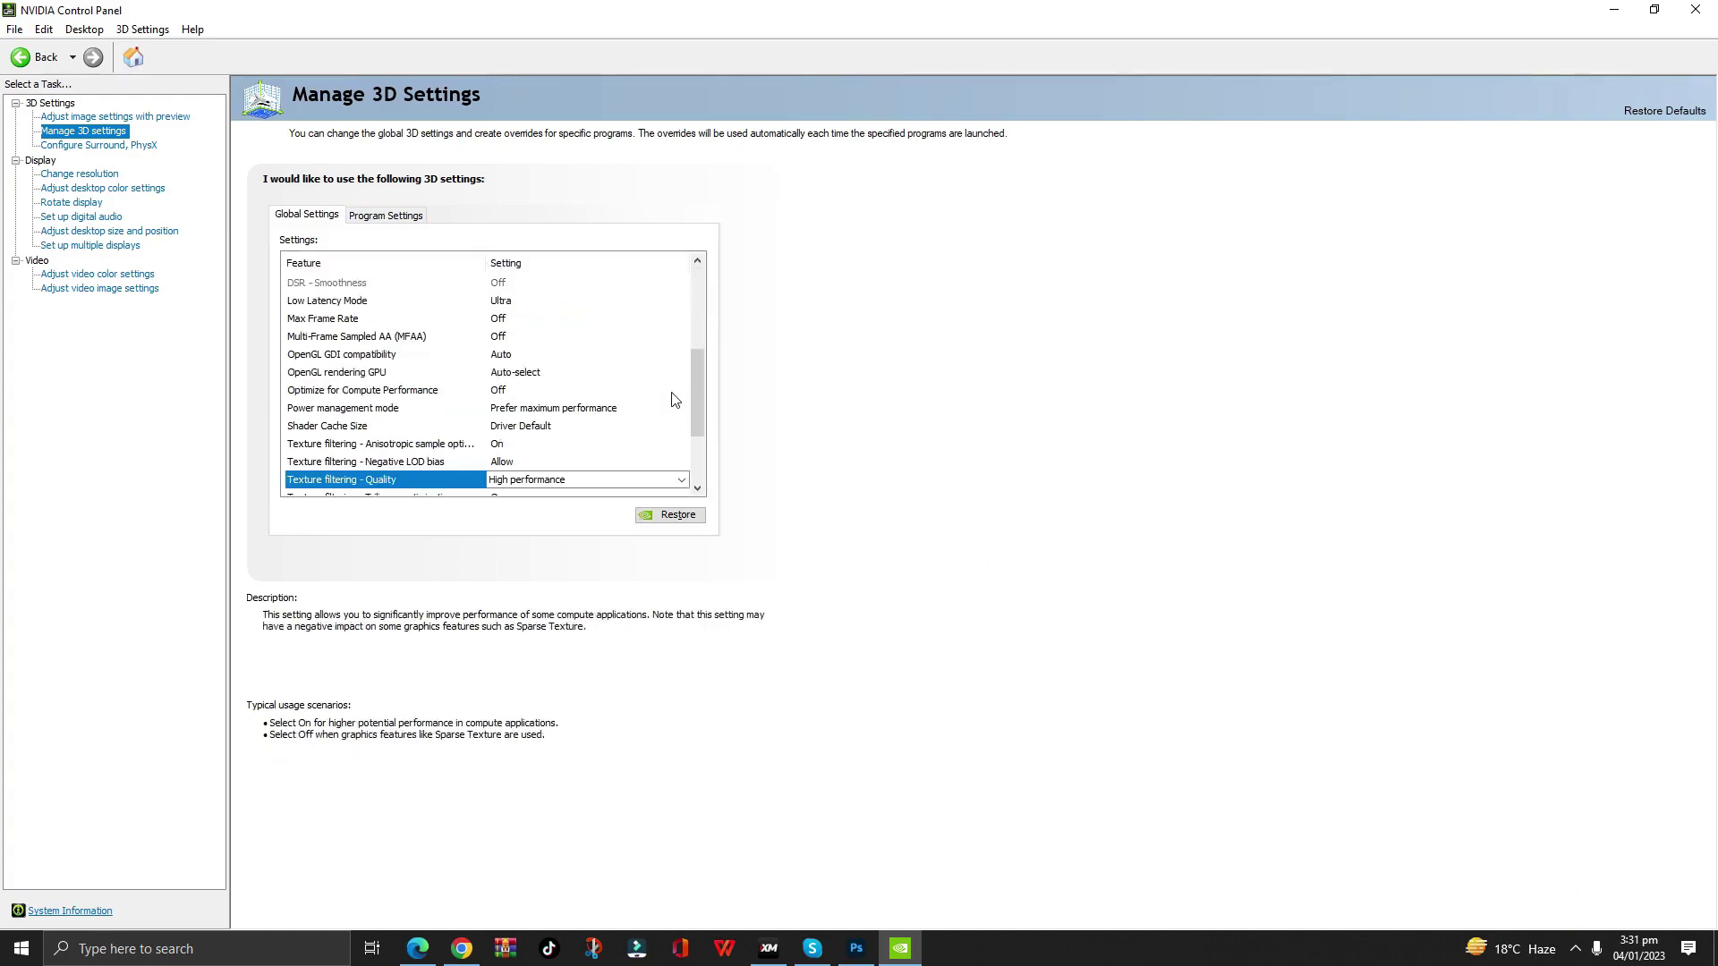
click(80, 173)
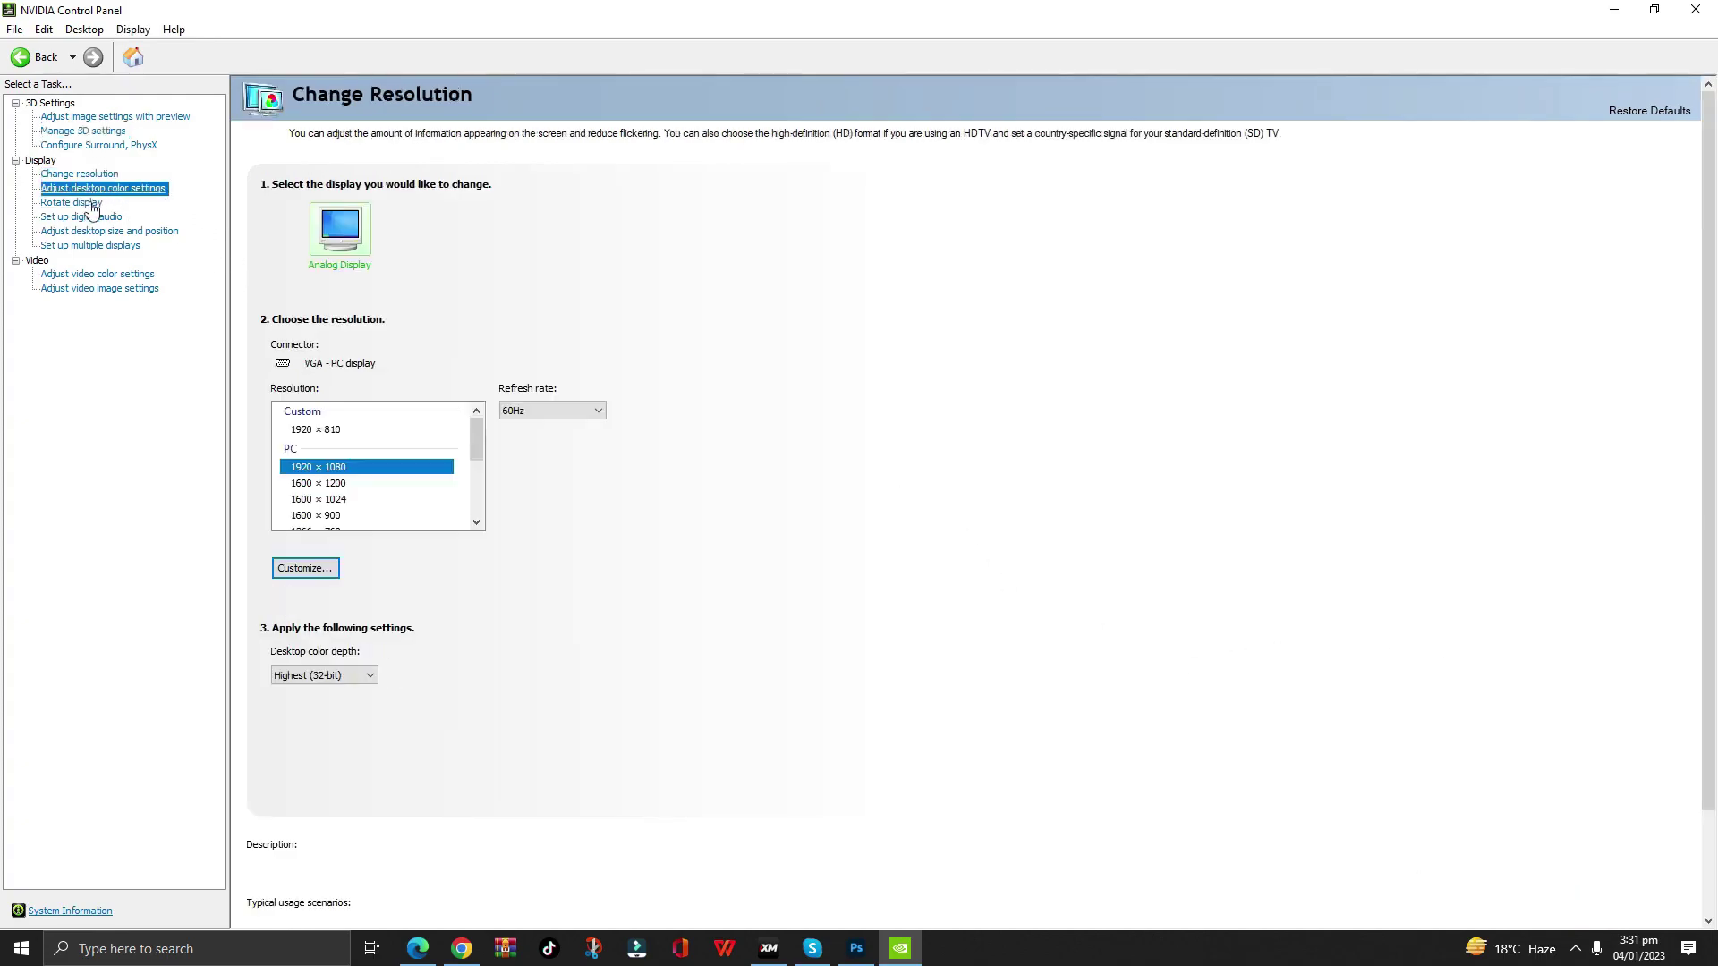
Set desktop scaling to full-screen and keep the resolution at 1920 x 1080.
click(90, 203)
click(81, 230)
click(333, 431)
click(406, 607)
click(354, 644)
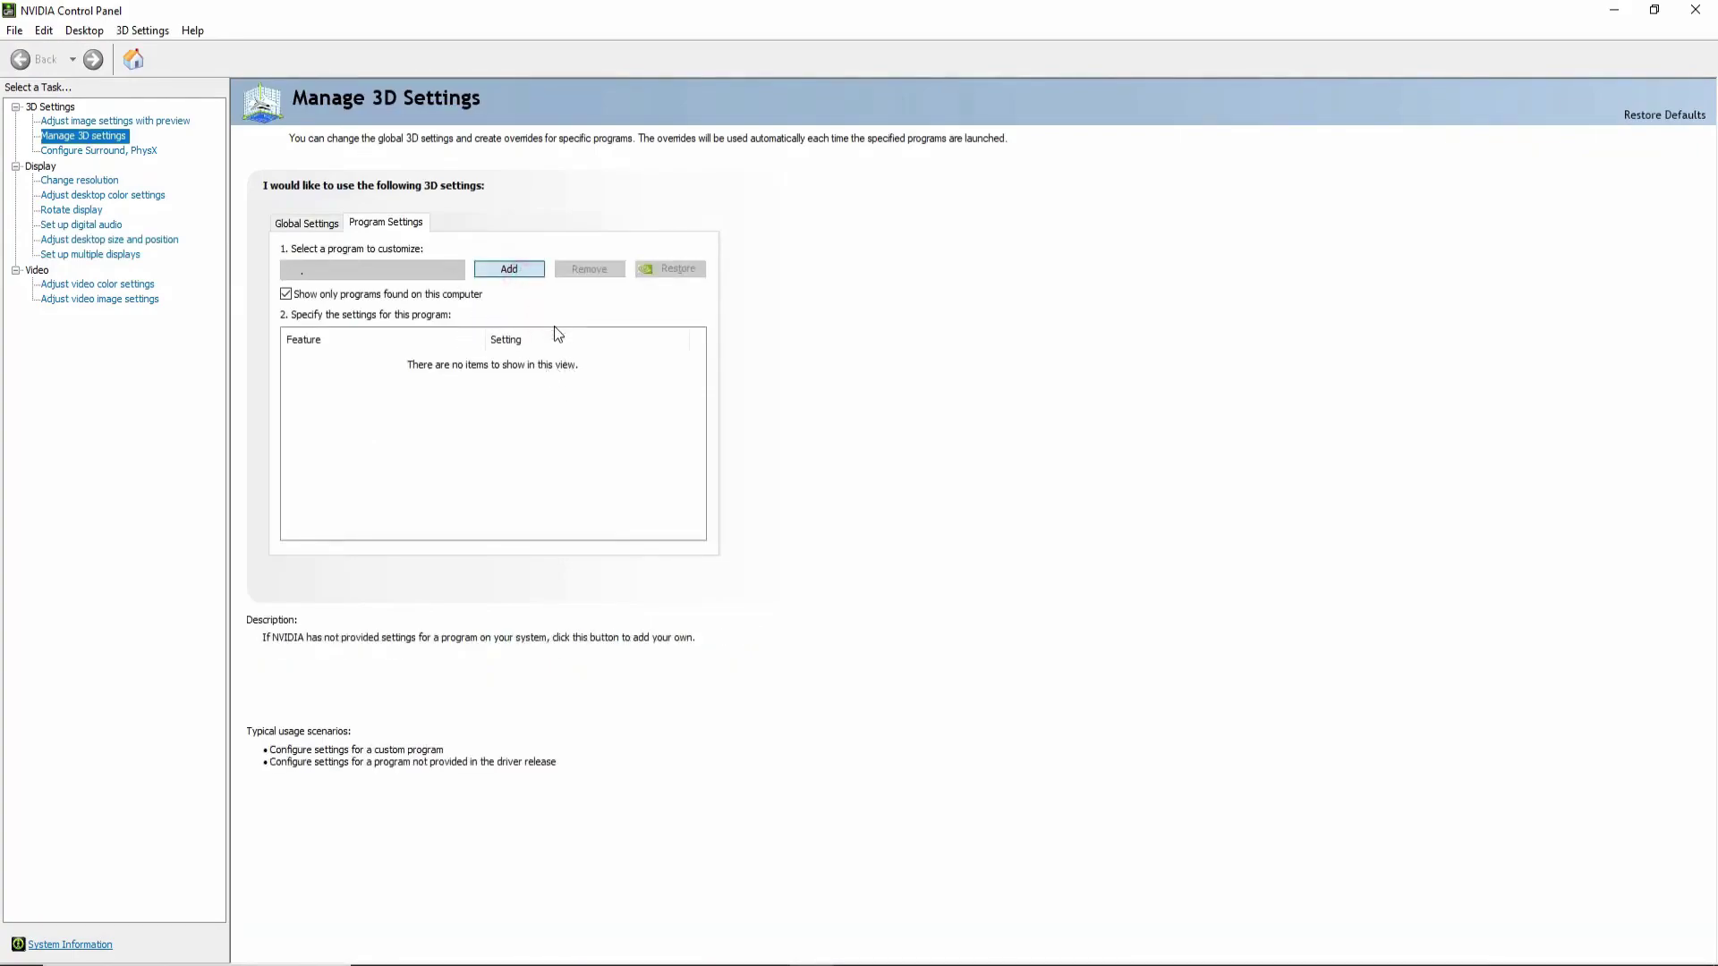
For Fortnite, set Power management to Prefer maximum performance and anisotropic sample optimization On.
drag(1050, 333, 1066, 399)
double_click(748, 336)
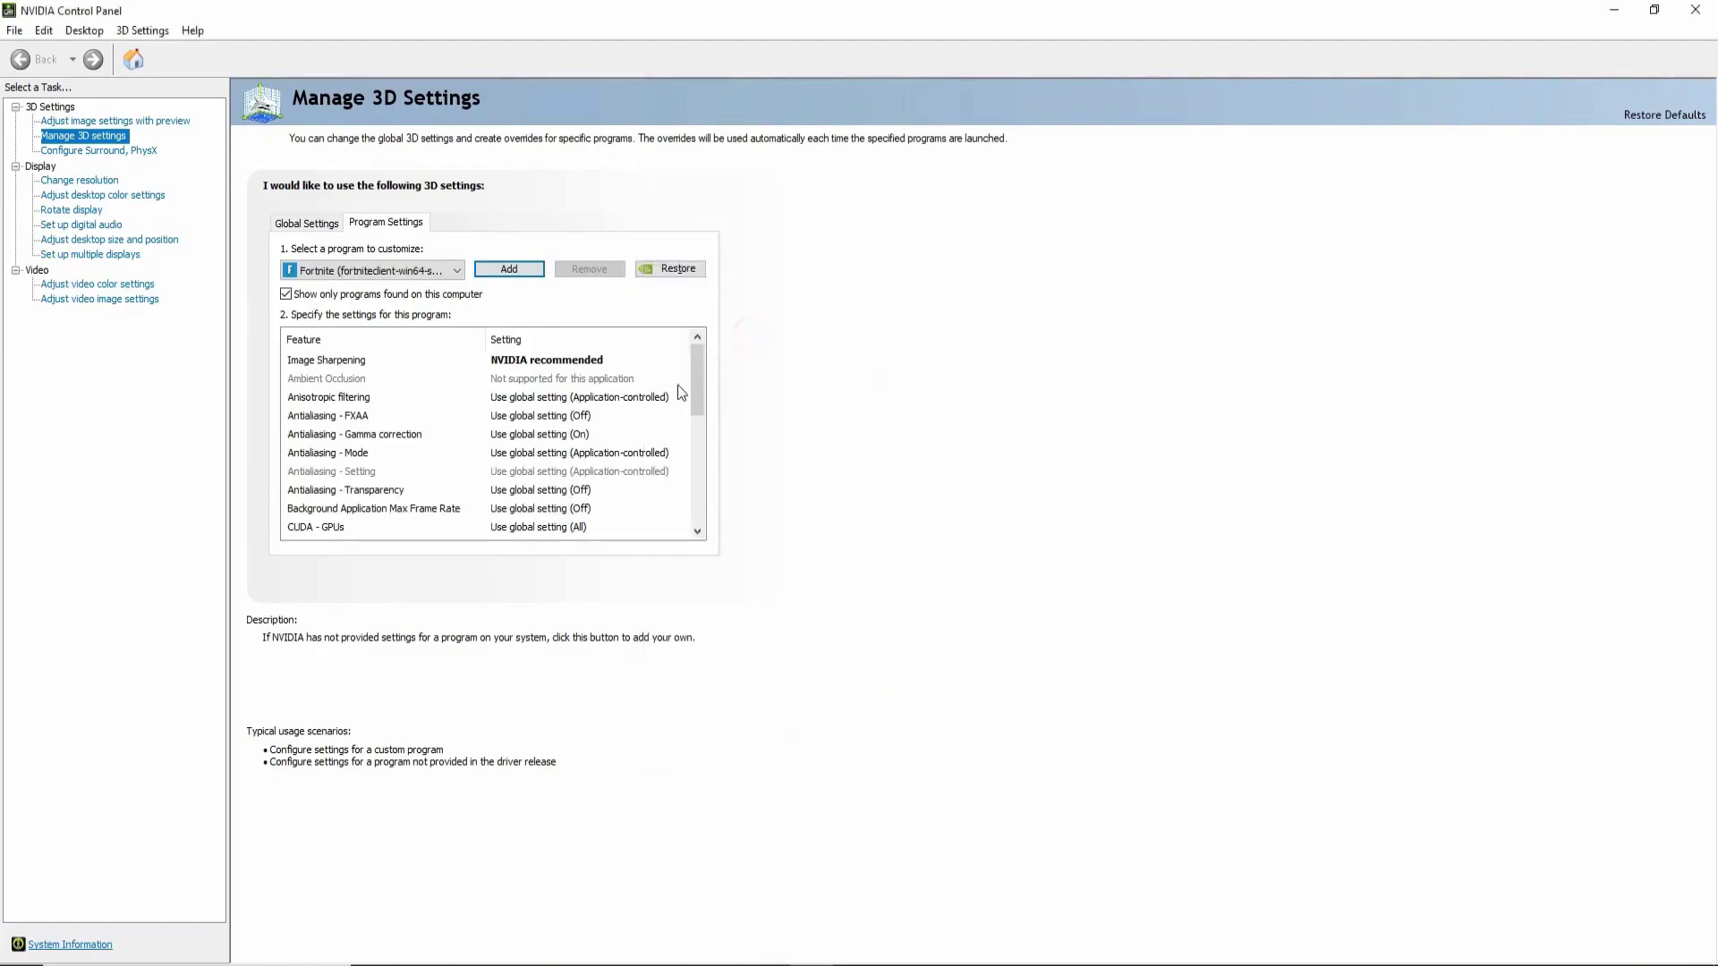
drag(696, 384, 699, 458)
click(652, 474)
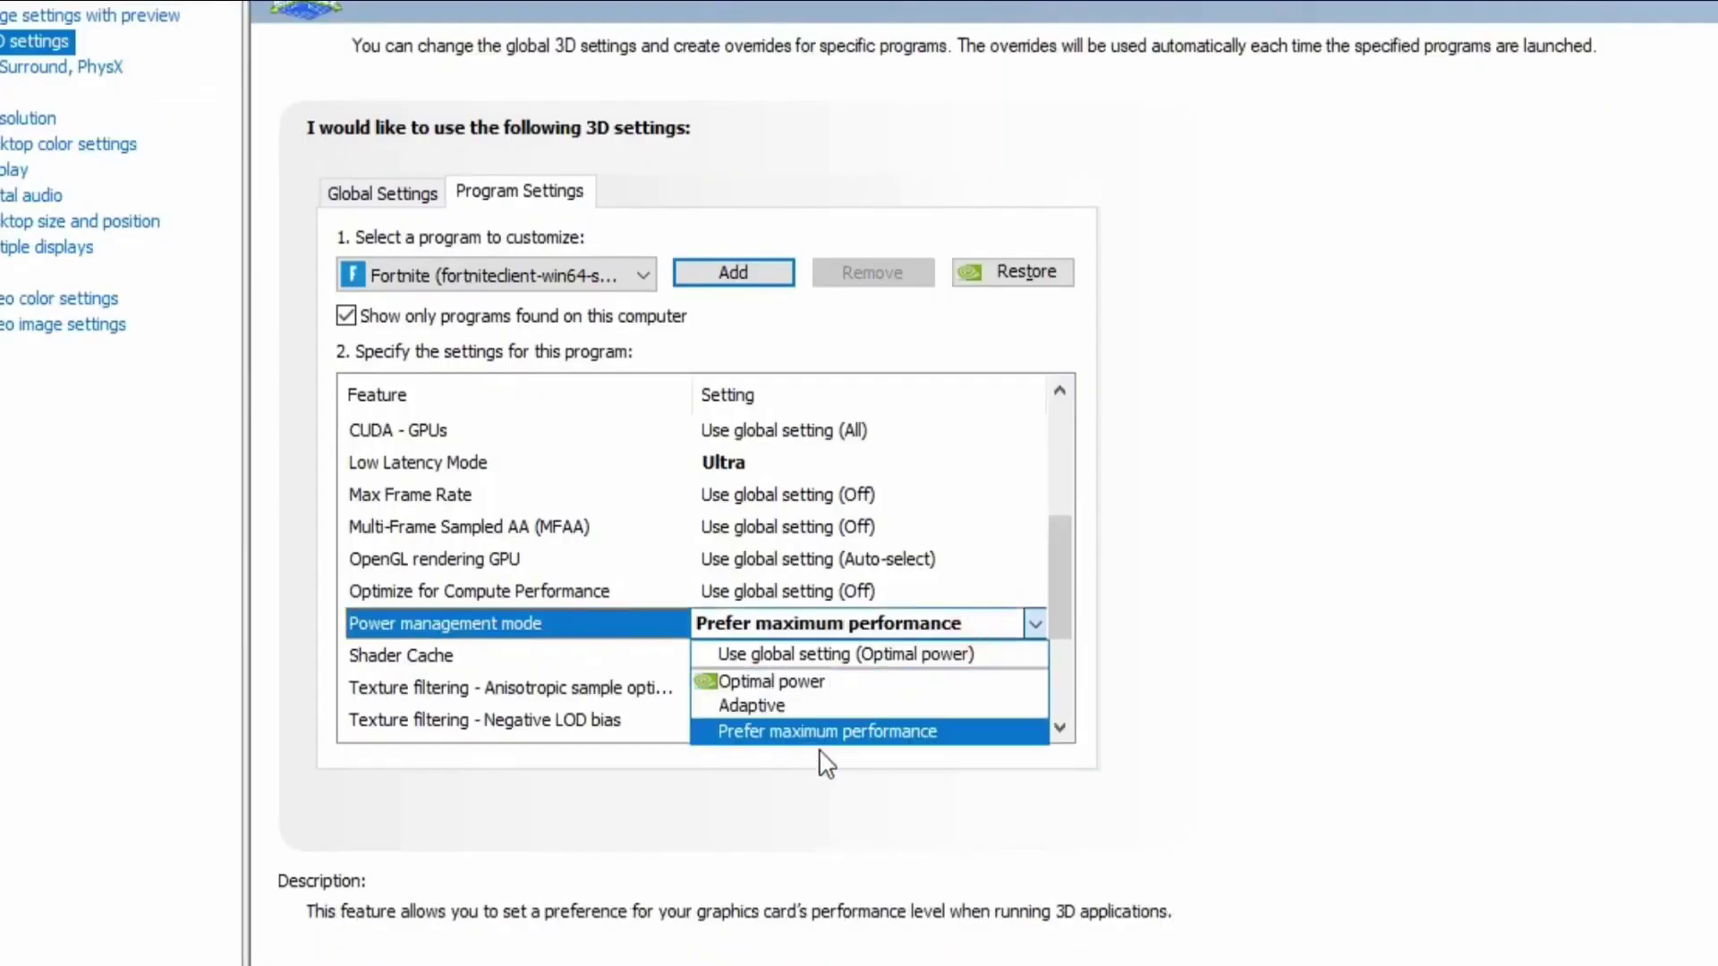
click(819, 731)
drag(1069, 594, 1073, 633)
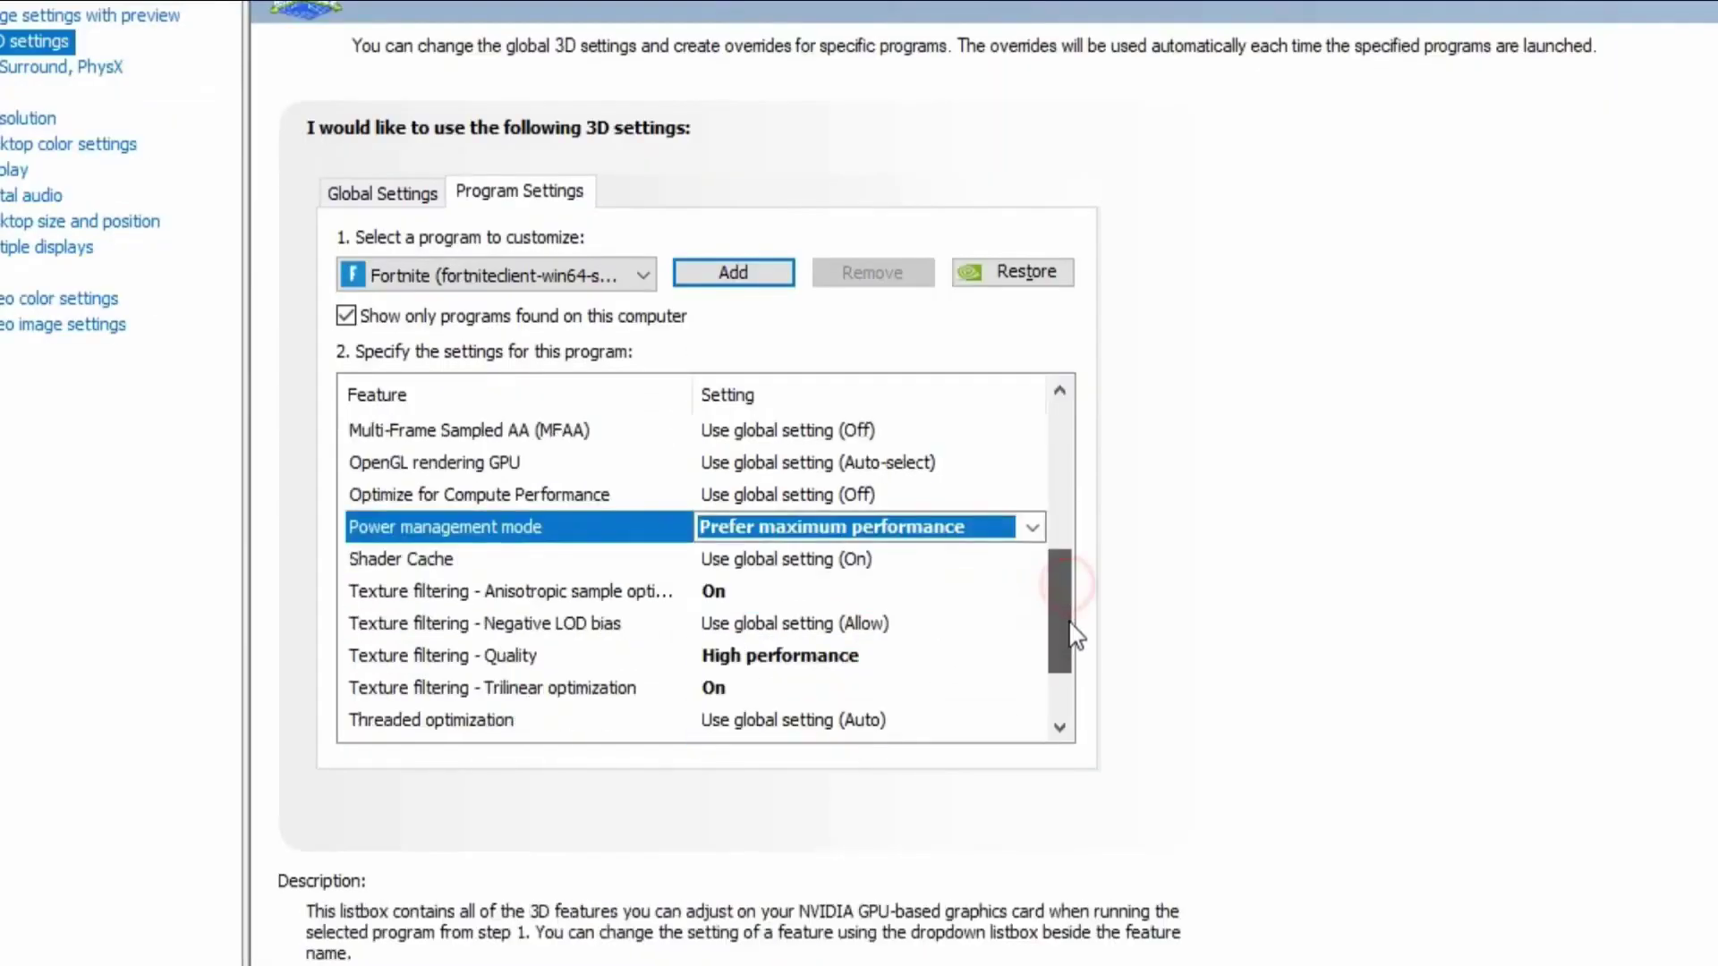
click(859, 591)
click(816, 677)
drag(1069, 552, 1070, 587)
Give Fortnite High performance texture quality, trilinear optimization On, VR frames 1, vertical sync Off, then close.
click(884, 560)
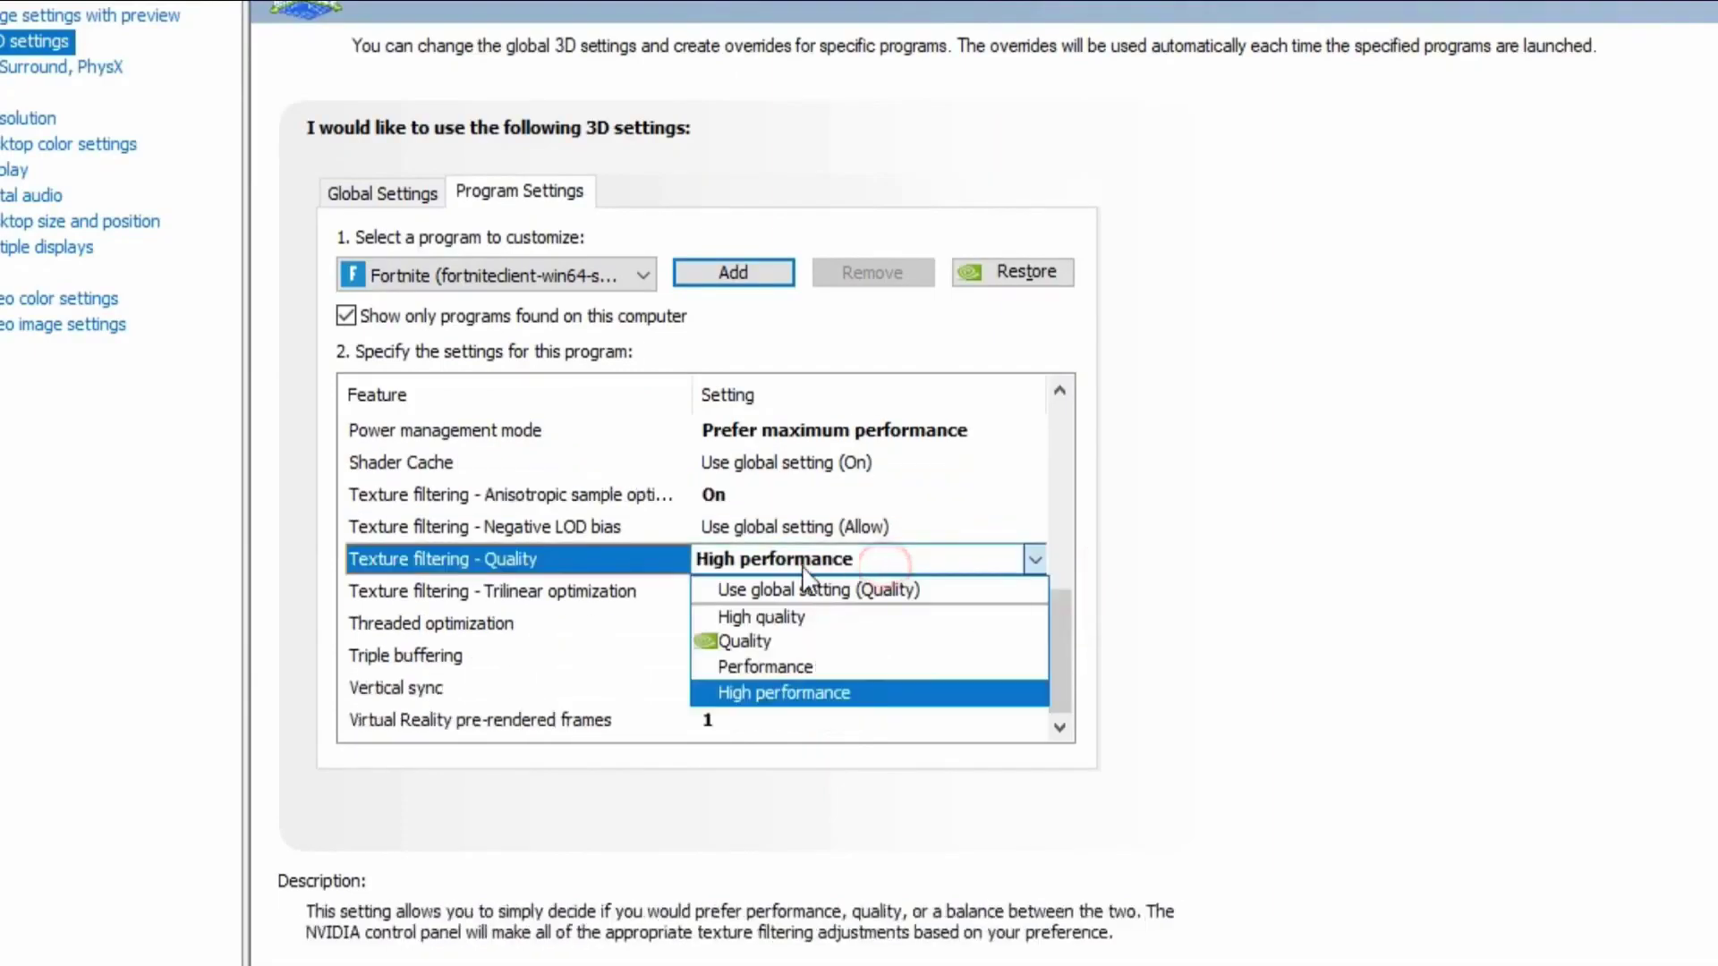
click(1065, 613)
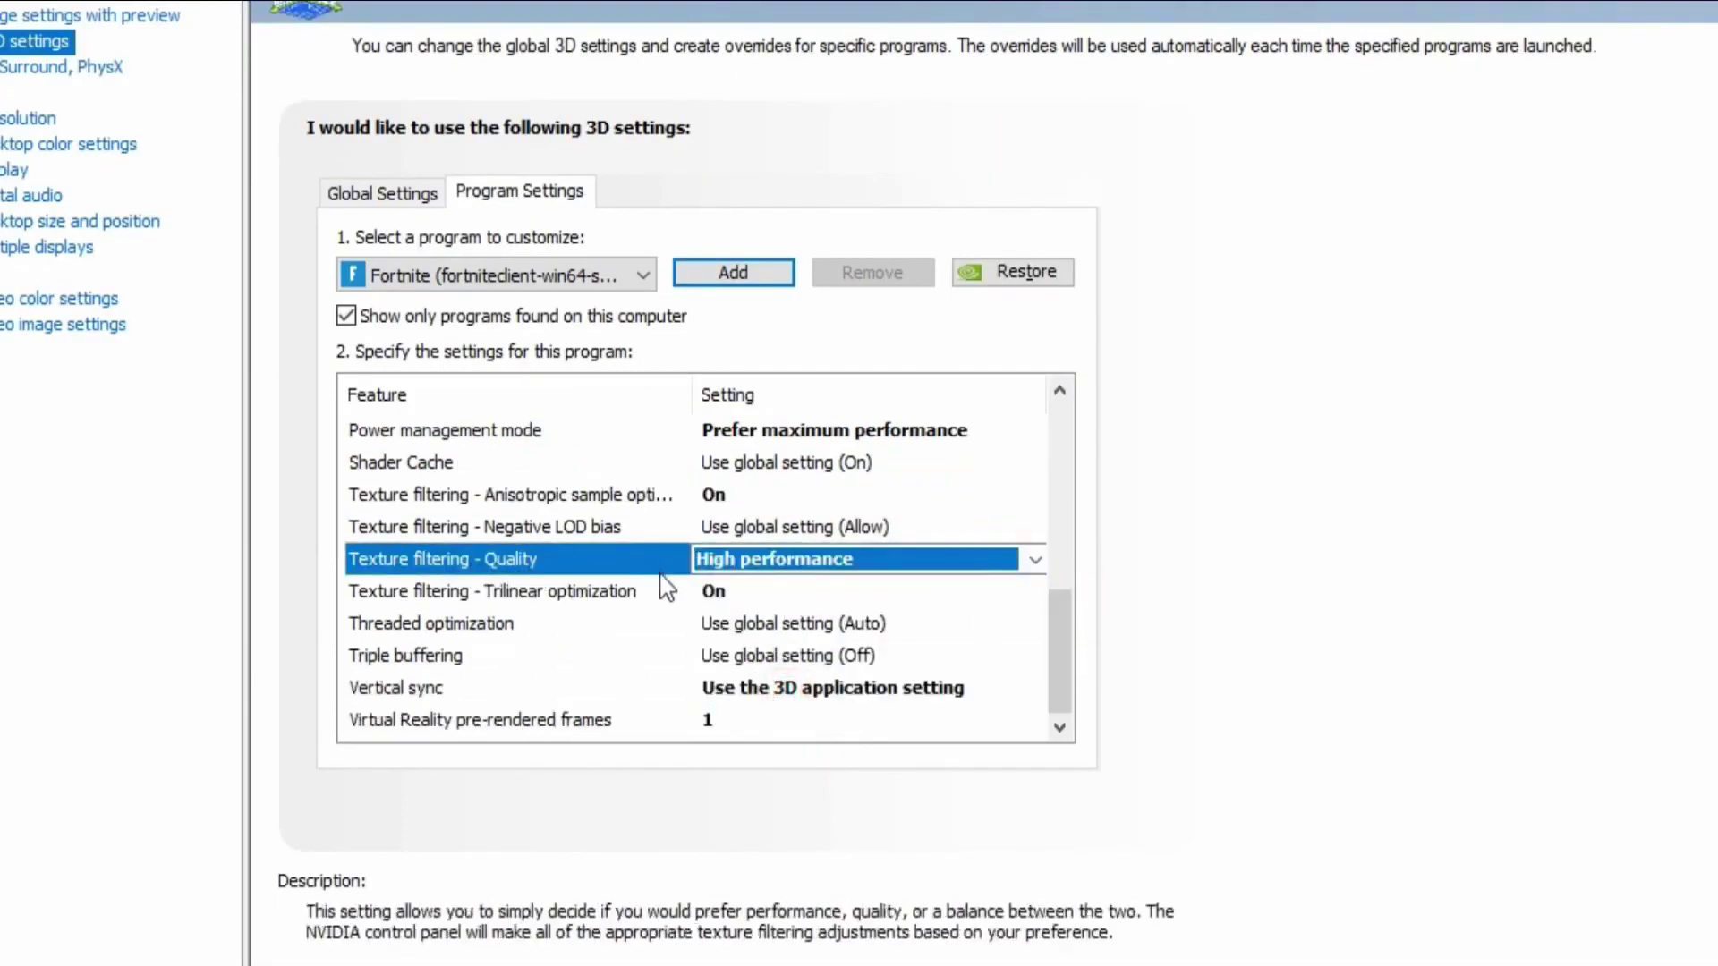
click(711, 592)
click(1069, 645)
click(817, 715)
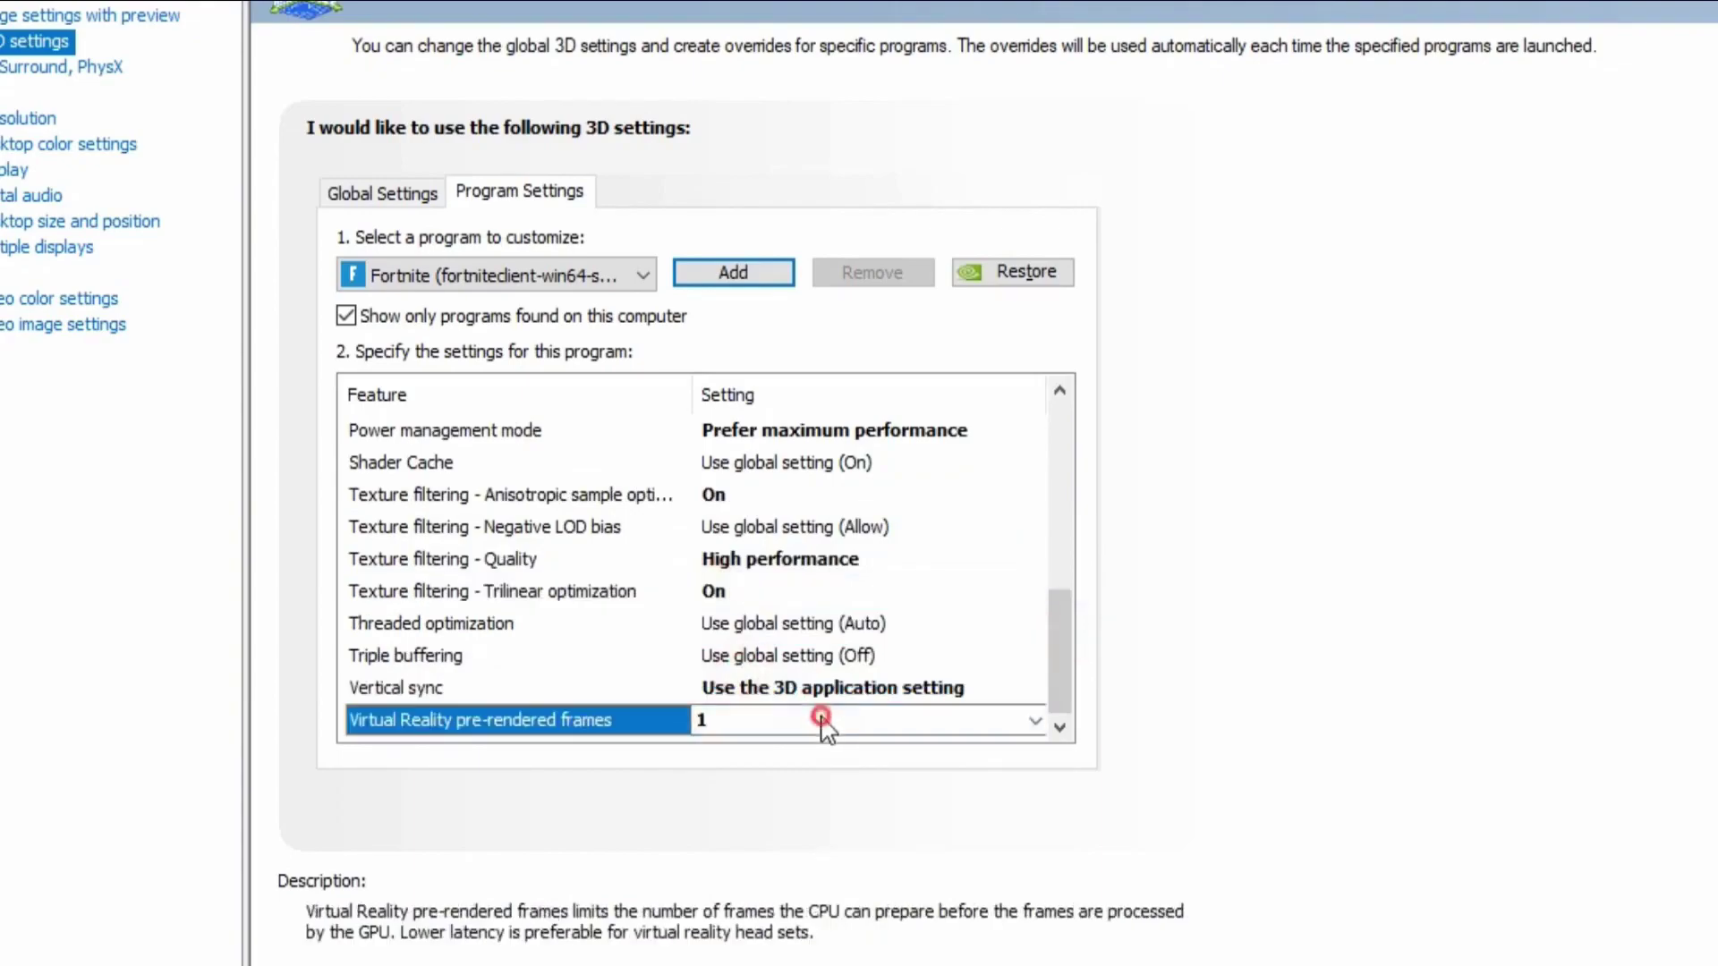
click(789, 802)
click(984, 689)
click(806, 766)
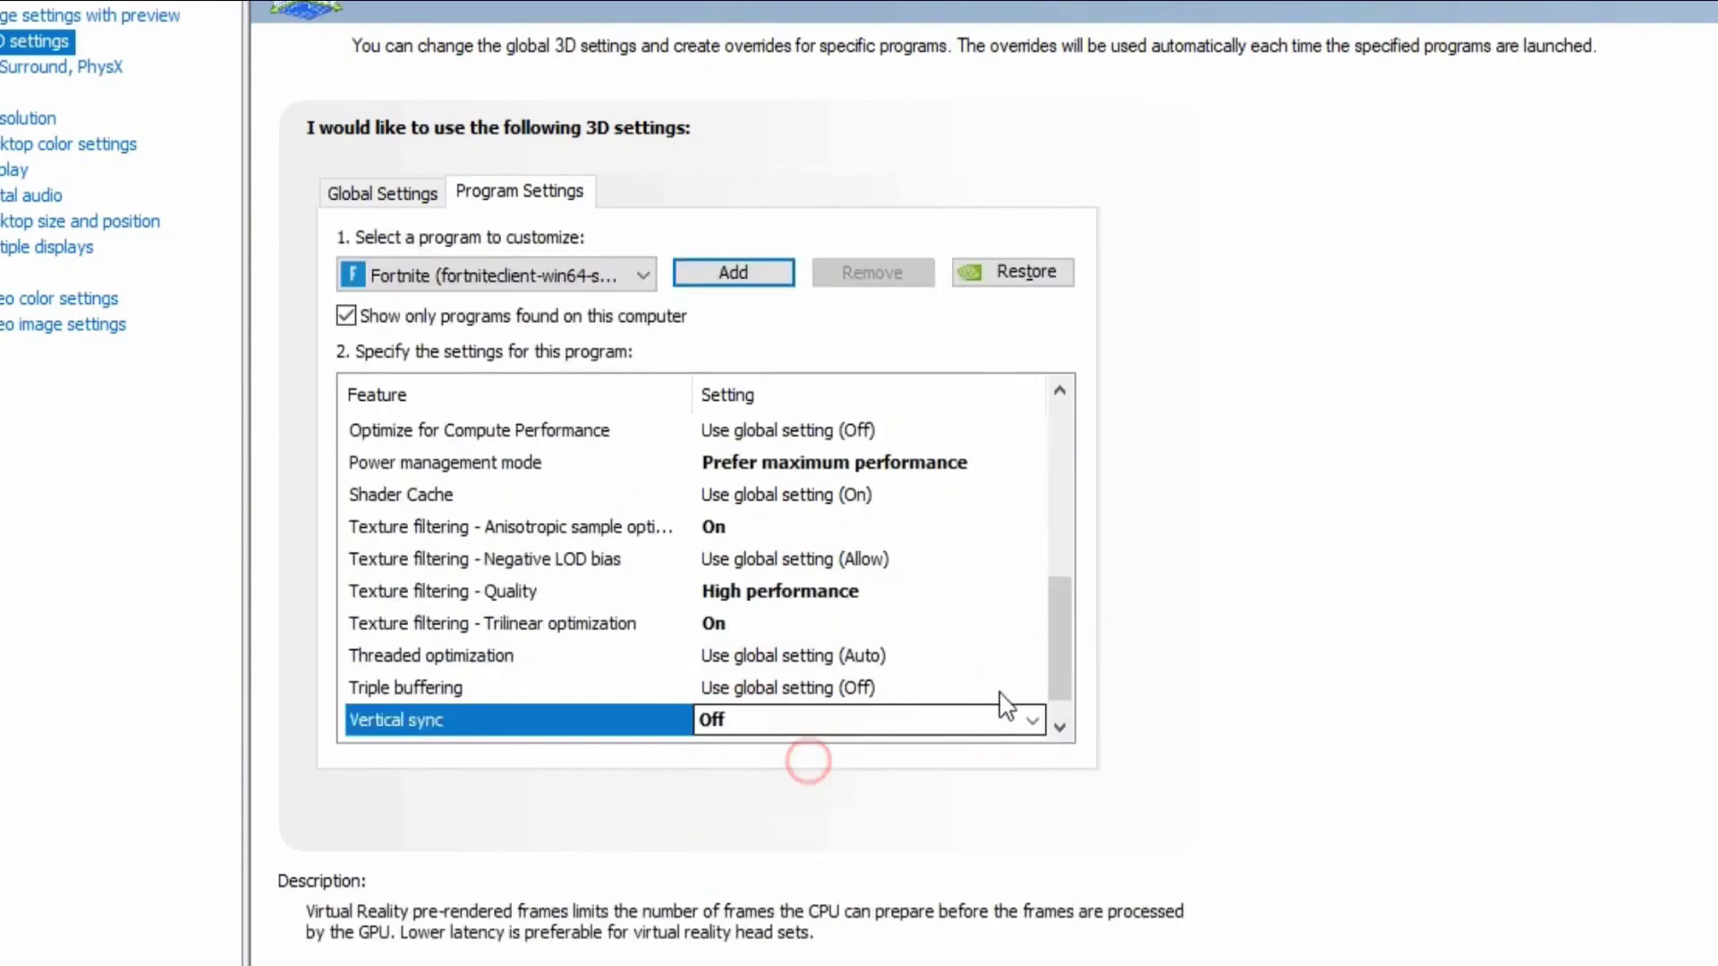
drag(1050, 637, 1073, 689)
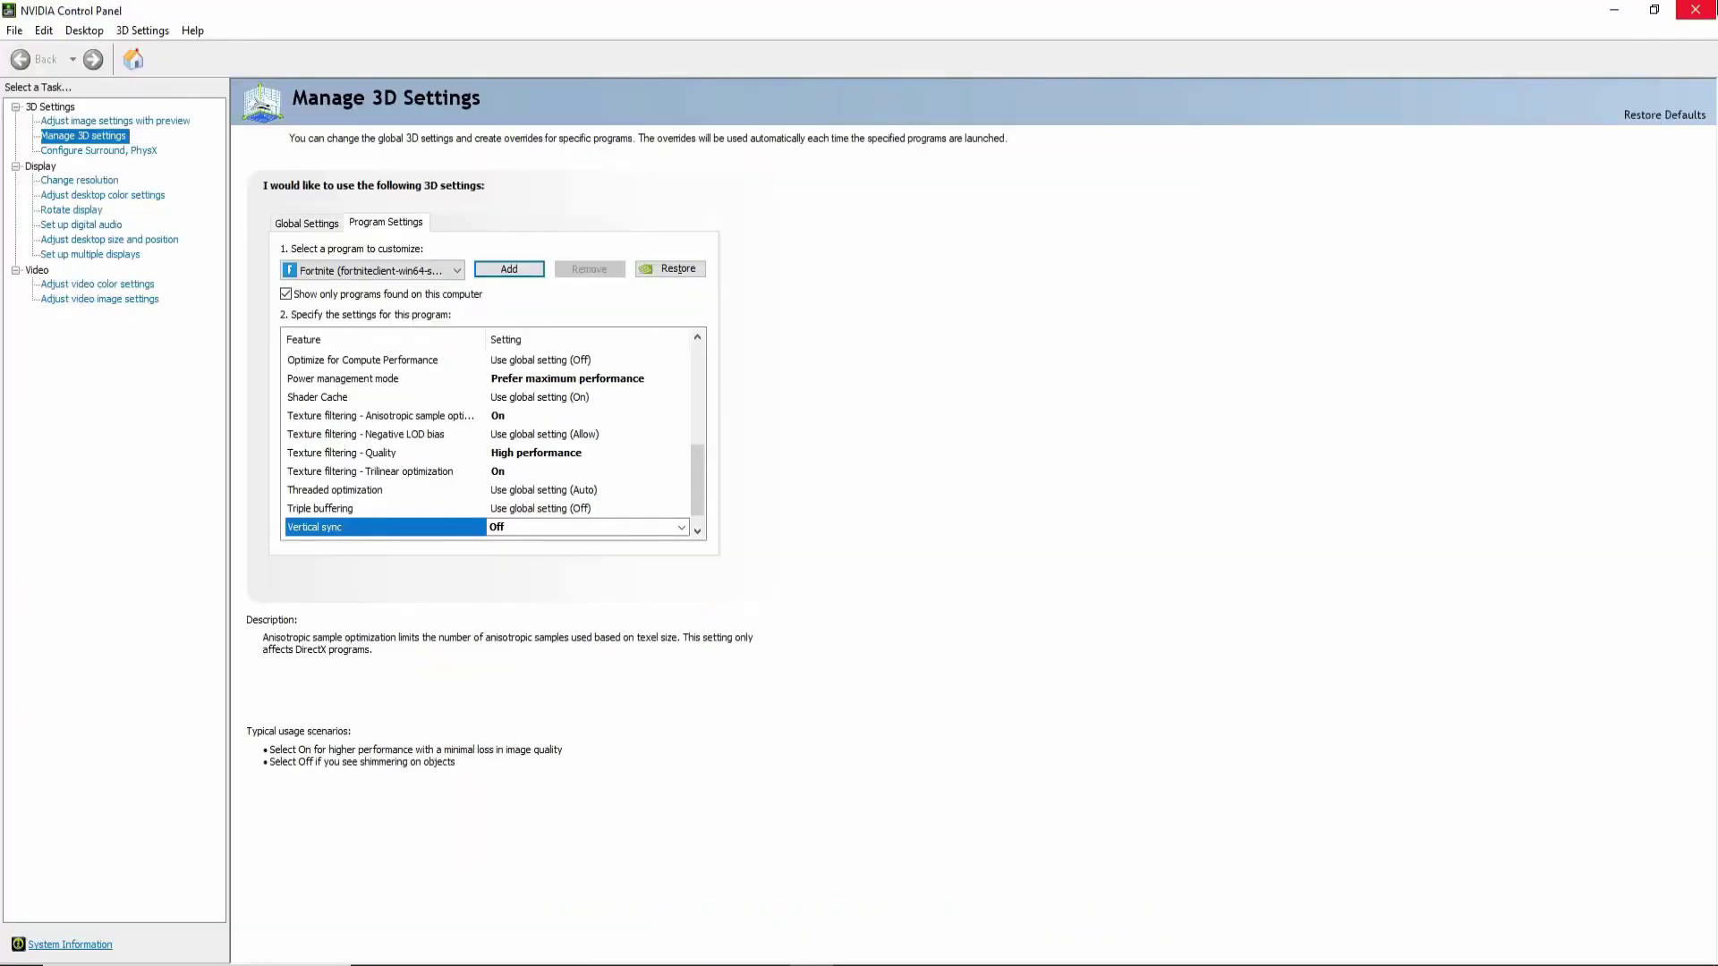
click(1695, 9)
Refresh the desktop, then exit Internet Download Manager and cancel the Java update from the system tray.
right_click(910, 387)
click(988, 444)
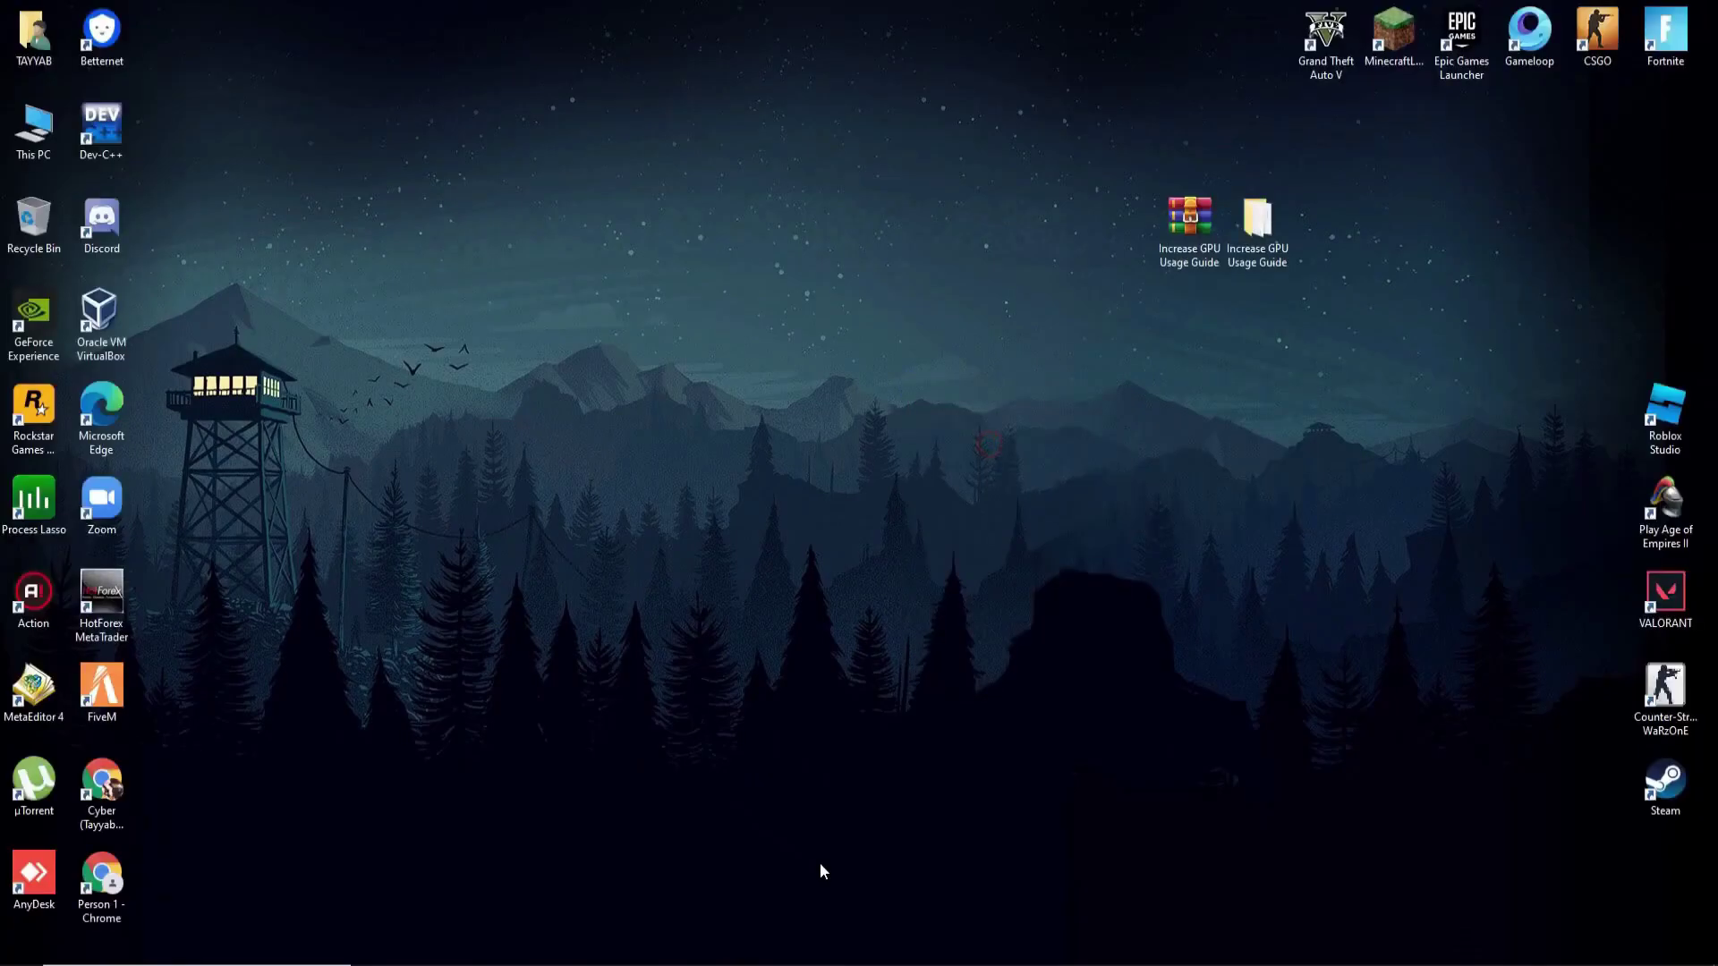
click(1538, 965)
right_click(1570, 883)
click(1589, 874)
right_click(1490, 946)
click(1513, 932)
right_click(1500, 953)
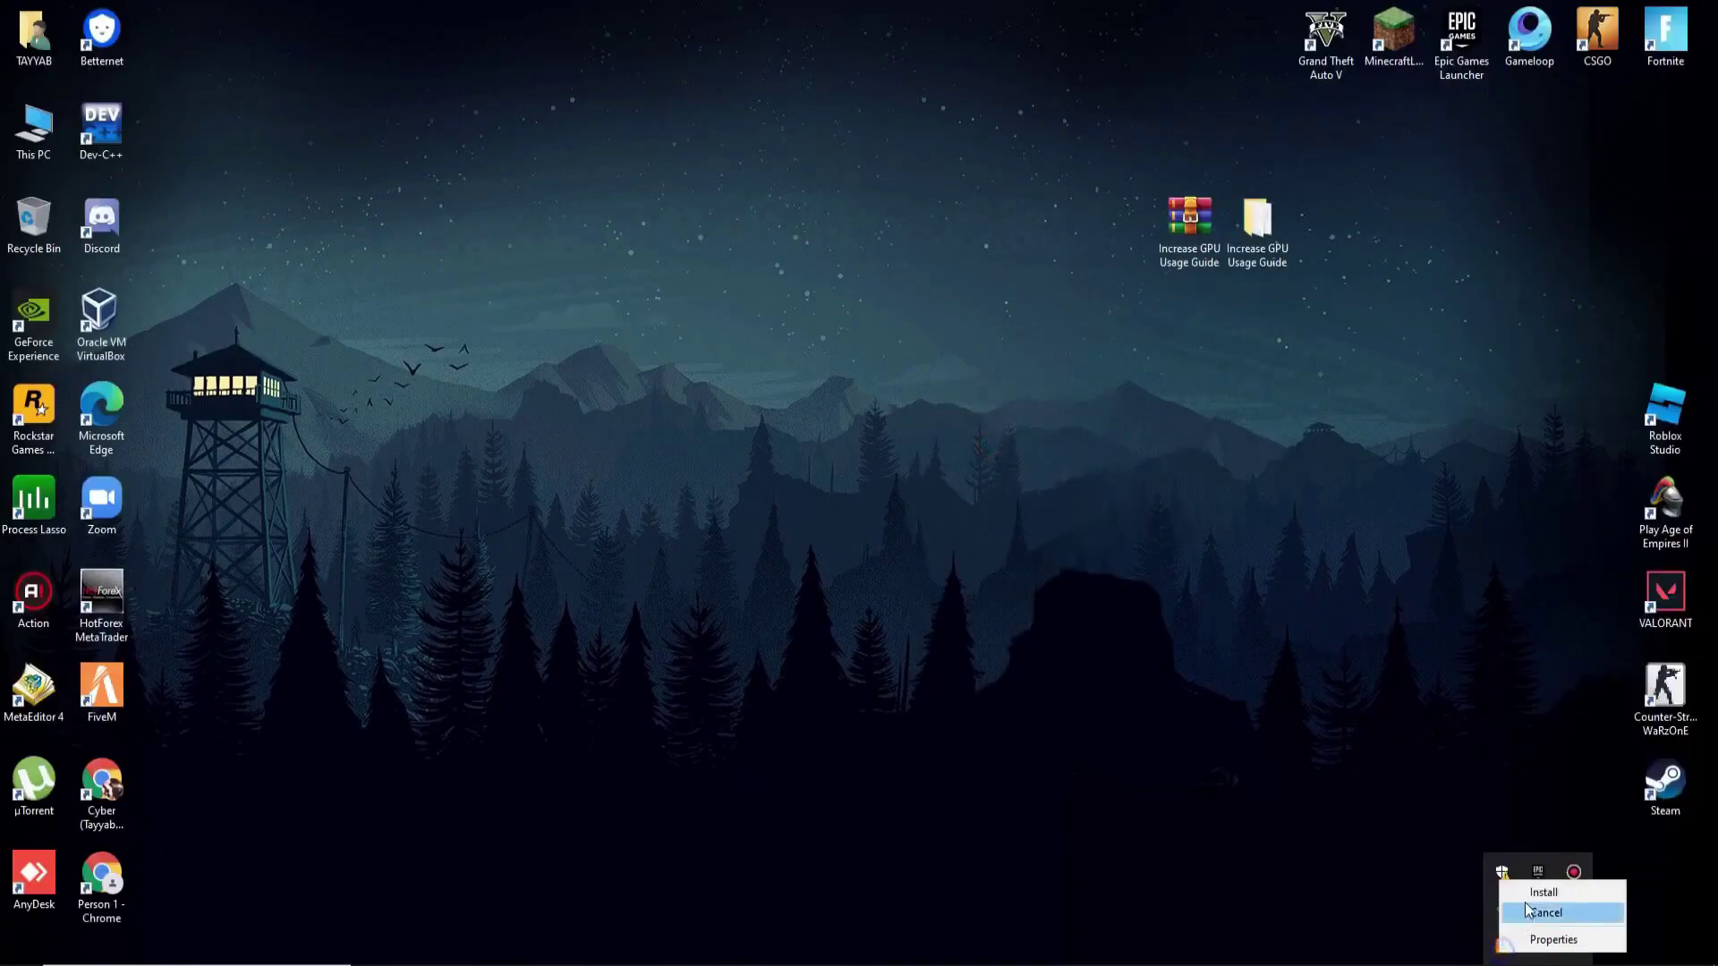
click(1545, 912)
Launch Task Manager from the taskbar and close the Java Control Panel window.
right_click(961, 965)
click(1006, 905)
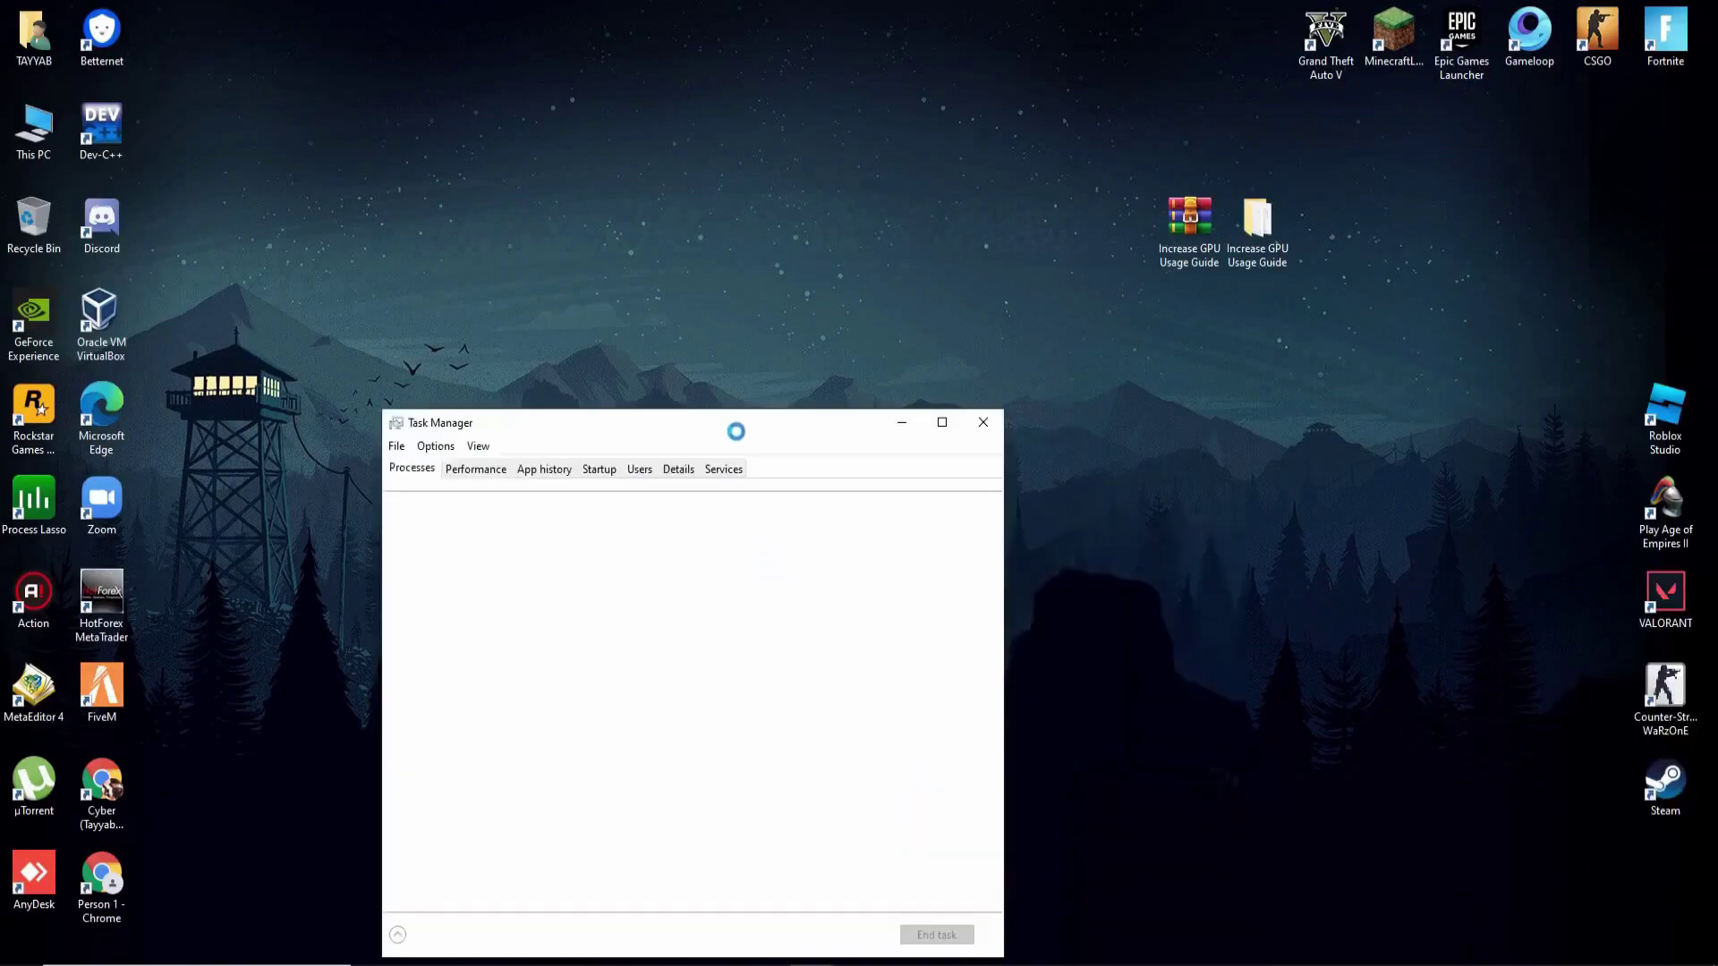
drag(699, 428, 755, 32)
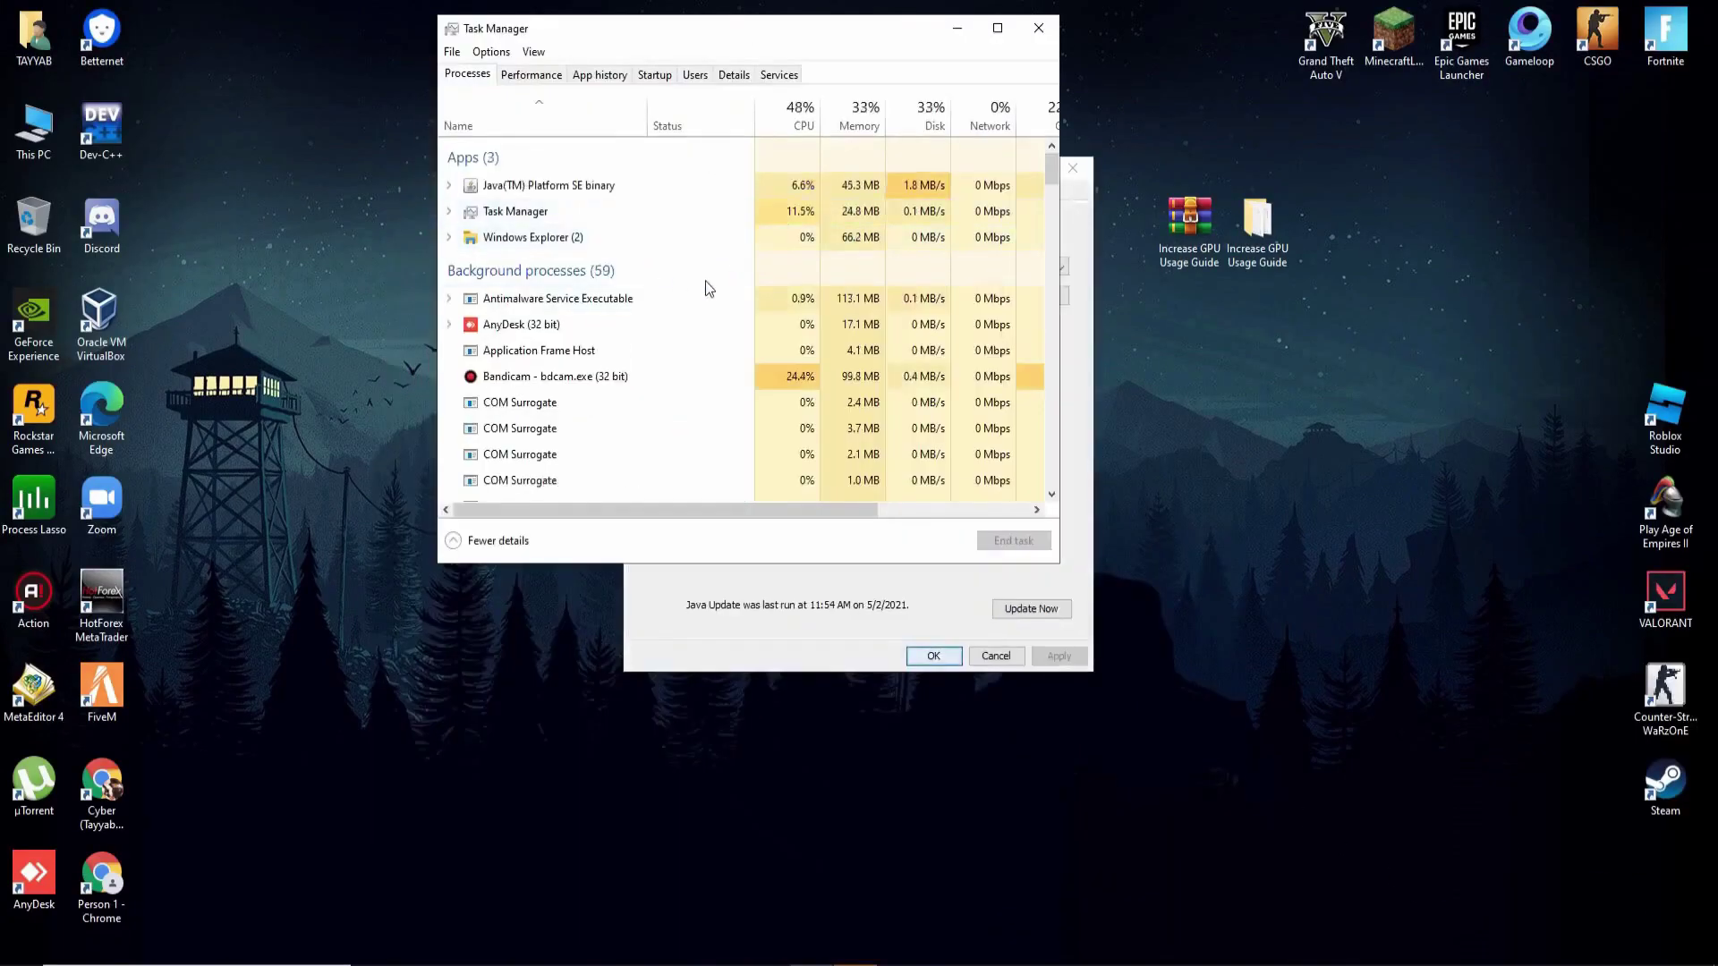
click(1071, 392)
click(1073, 168)
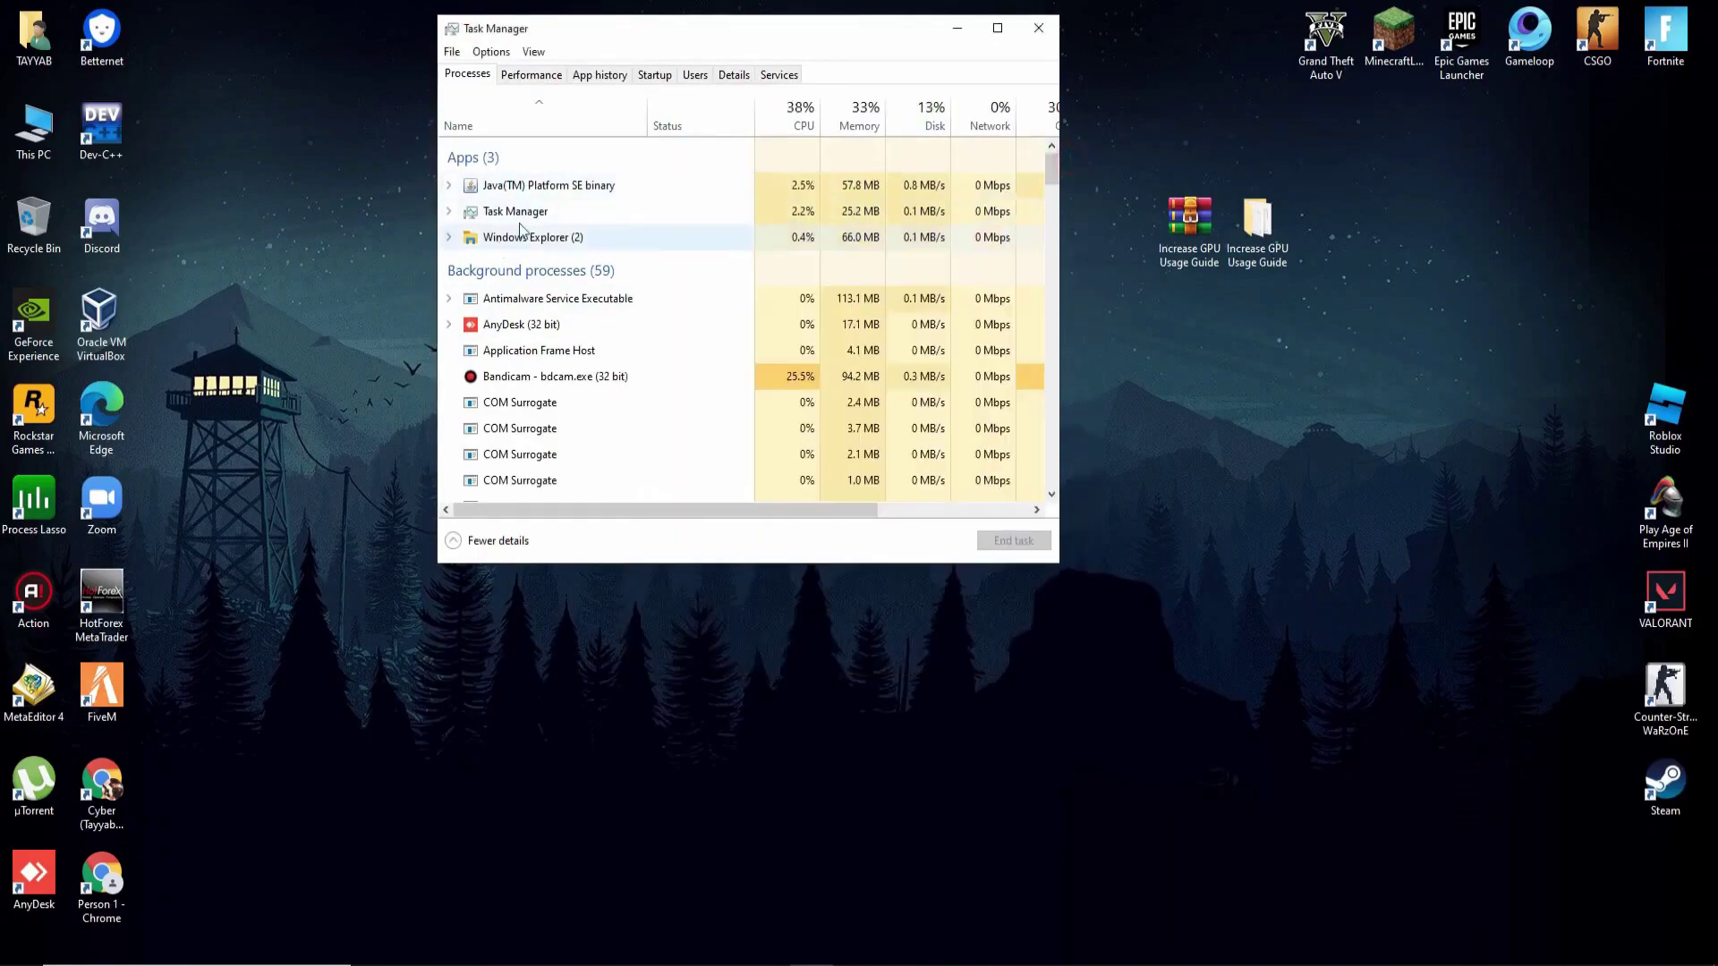
End the Google Crash Handler and Google Installer background processes.
scroll(523, 335, down, 3)
scroll(525, 344, down, 2)
right_click(559, 383)
key(Escape)
right_click(562, 385)
click(617, 391)
right_click(579, 379)
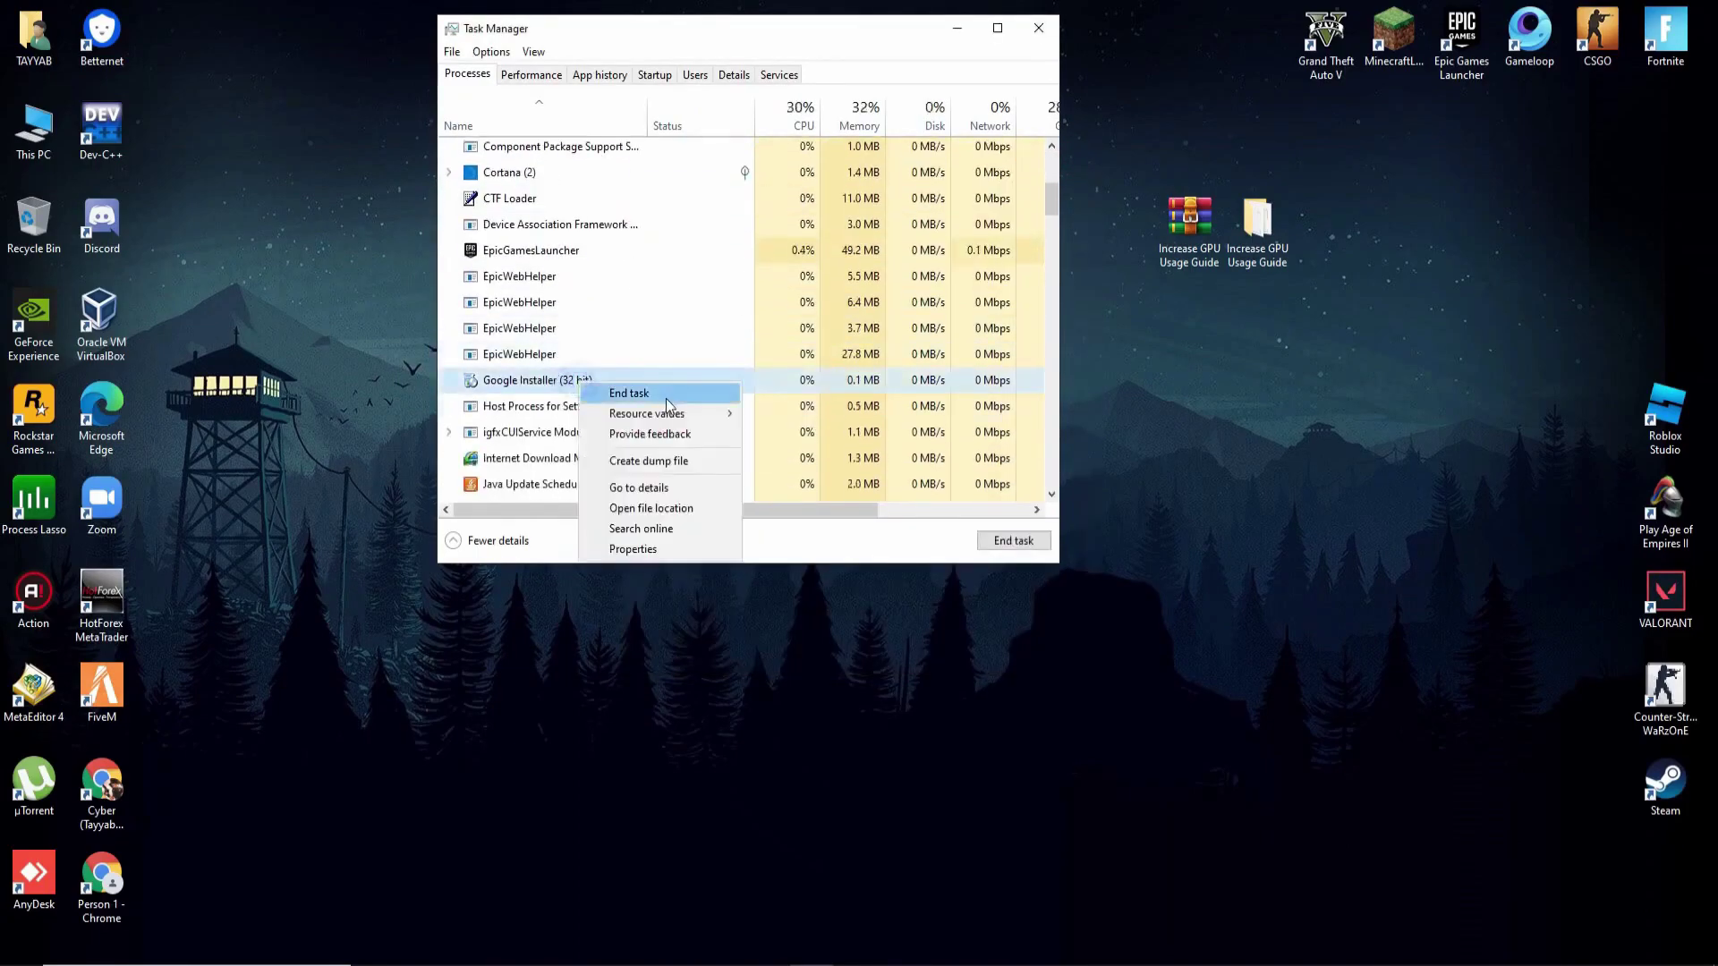
click(664, 394)
scroll(528, 354, down, 1)
End Internet Download Manager, Java Update Scheduler and Microsoft Edge Update (32 bit), leaving Office Click-to-Run running.
right_click(528, 350)
click(571, 362)
right_click(536, 366)
right_click(522, 334)
right_click(503, 347)
click(544, 360)
right_click(492, 348)
click(537, 360)
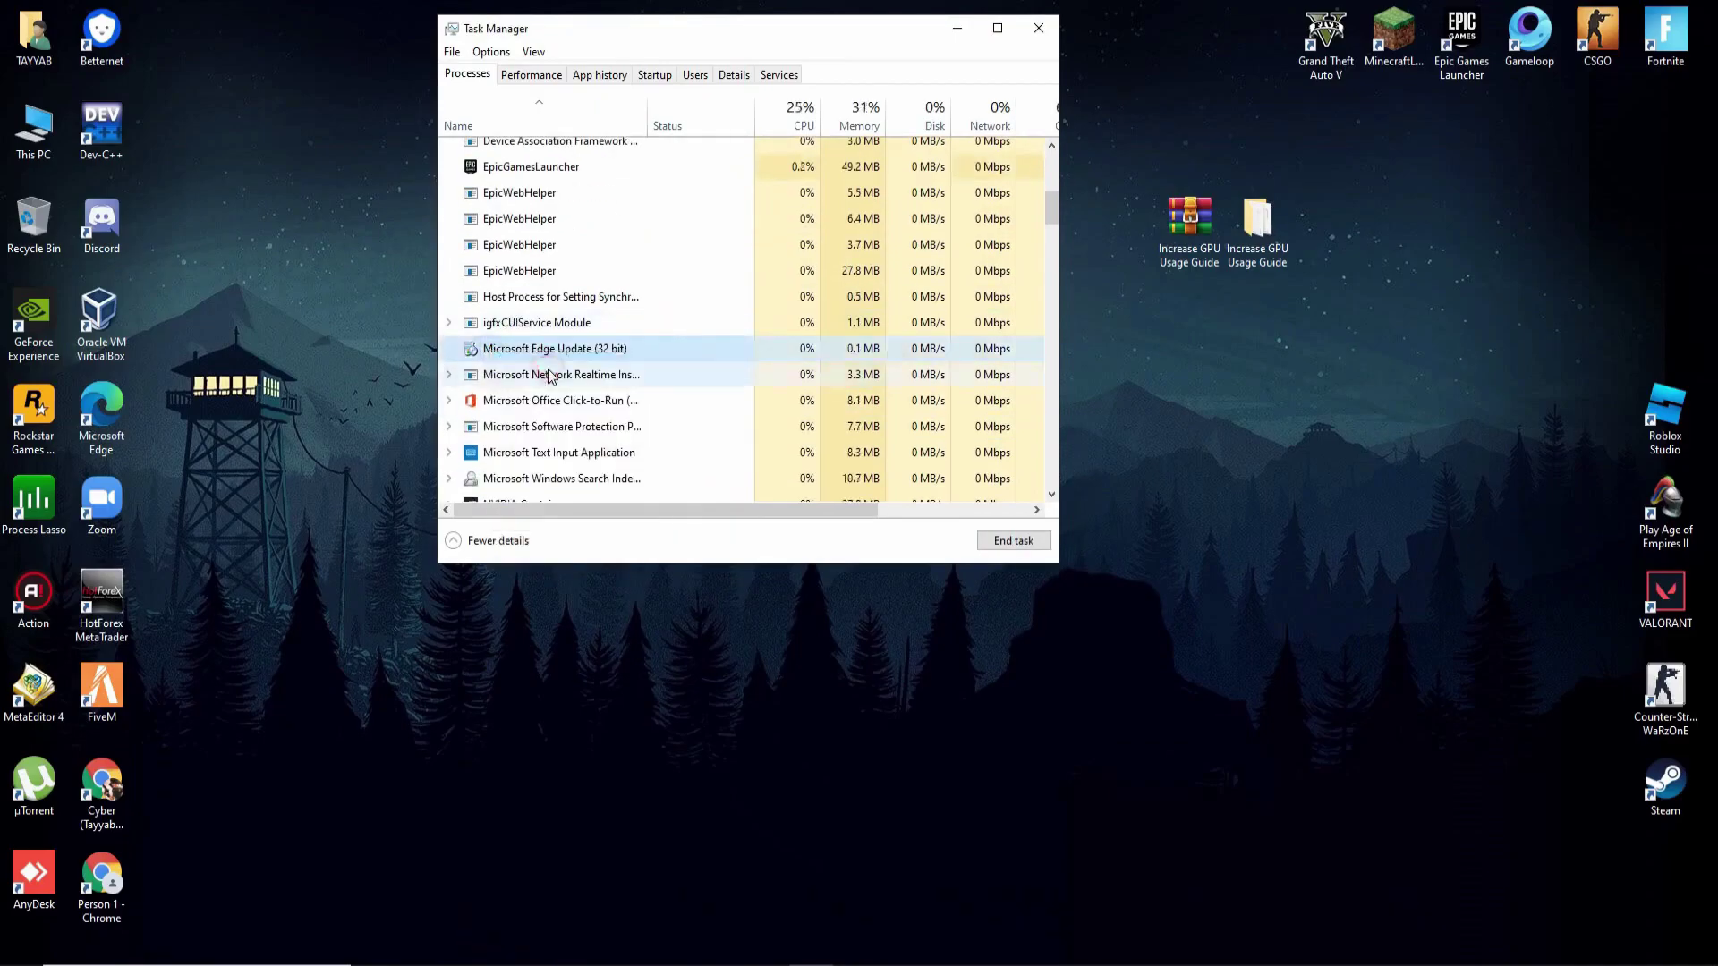
right_click(533, 357)
click(494, 381)
End Process Lasso Core Engine, close Task Manager and refresh the desktop.
scroll(496, 383, down, 3)
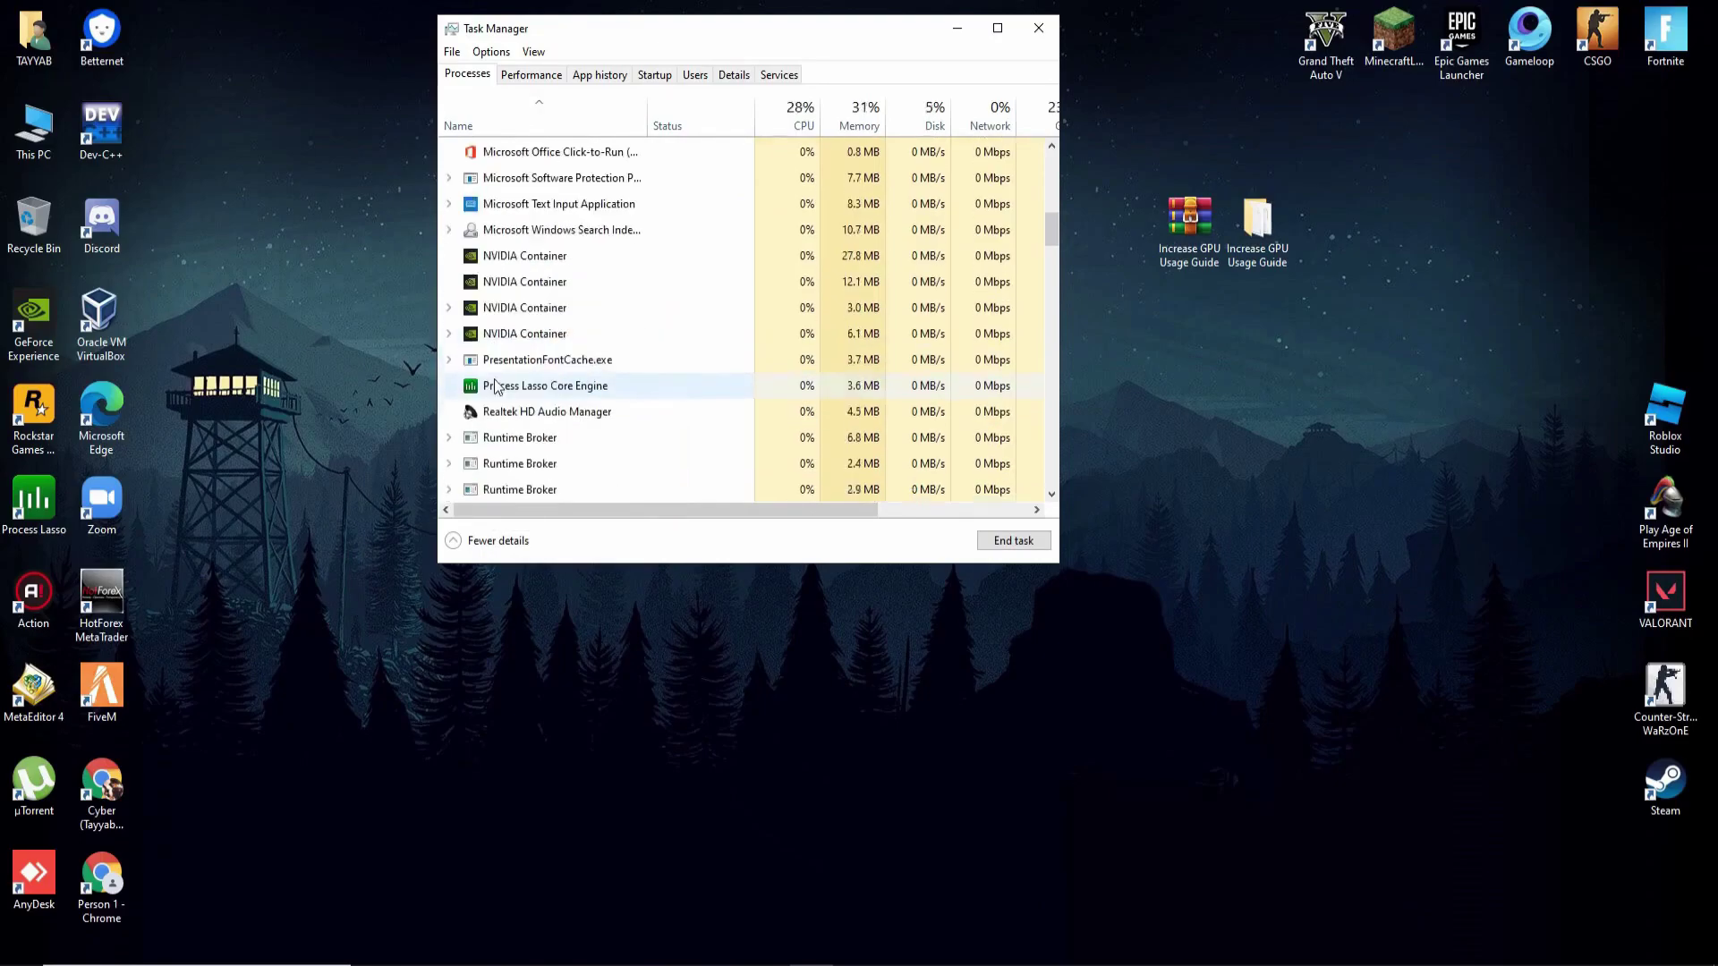
right_click(546, 337)
click(596, 348)
scroll(567, 347, down, 10)
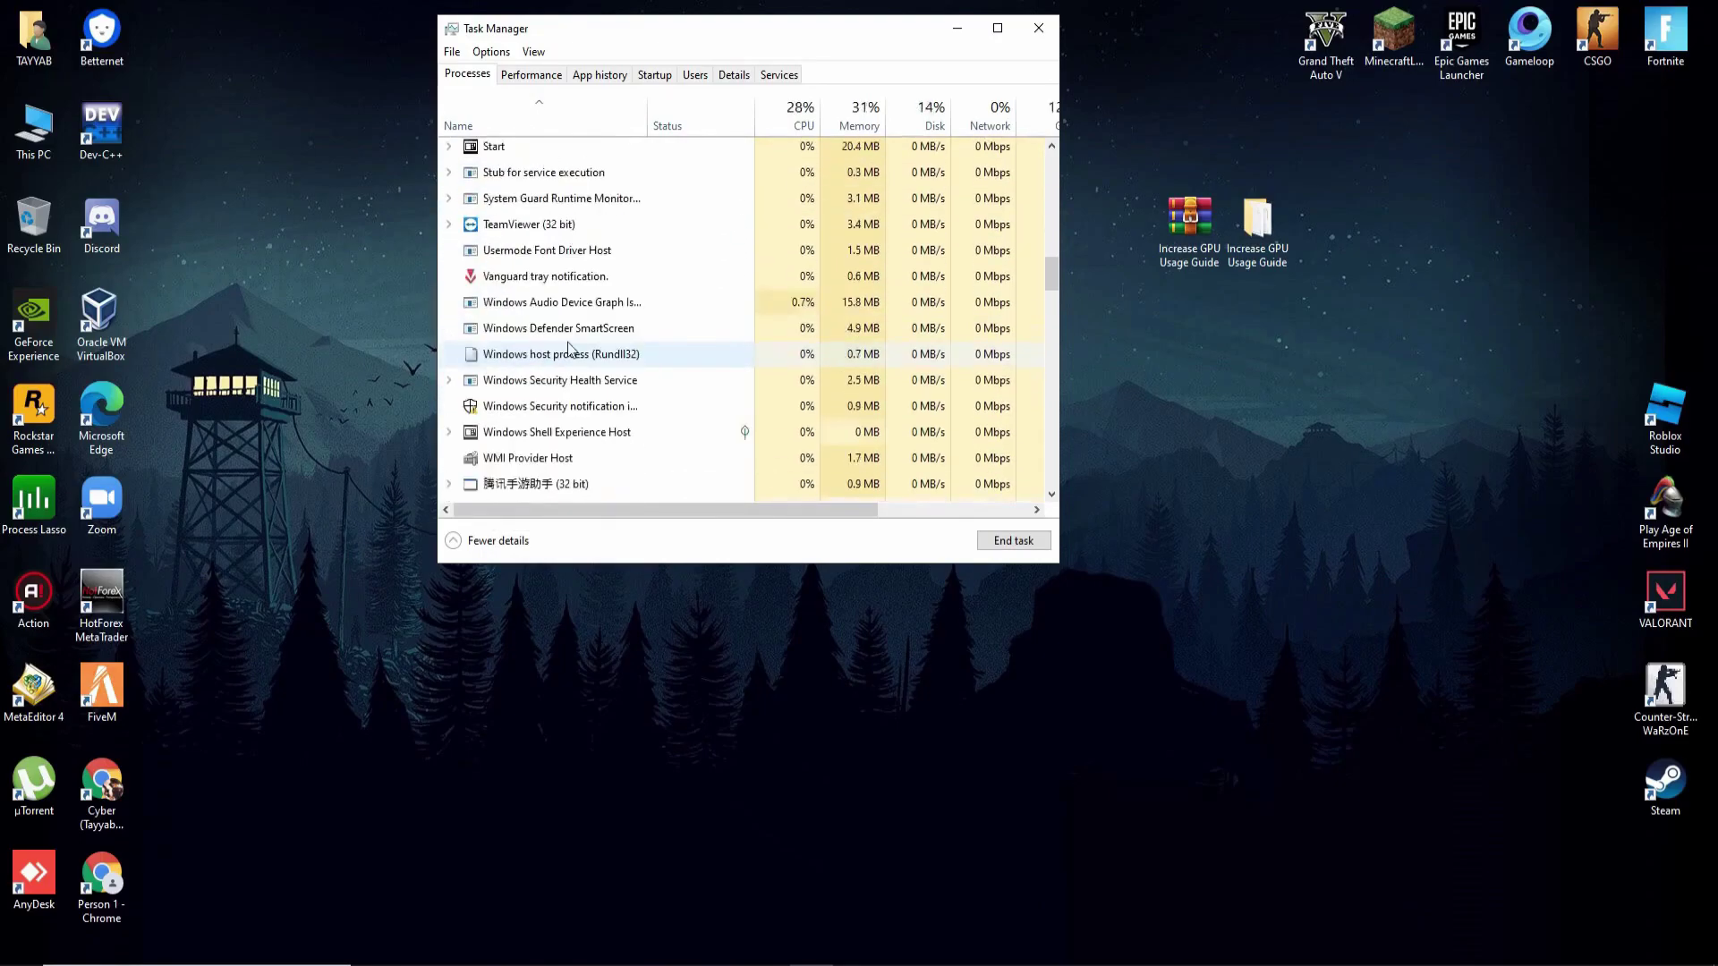
scroll(630, 284, down, 2)
scroll(653, 304, up, 9)
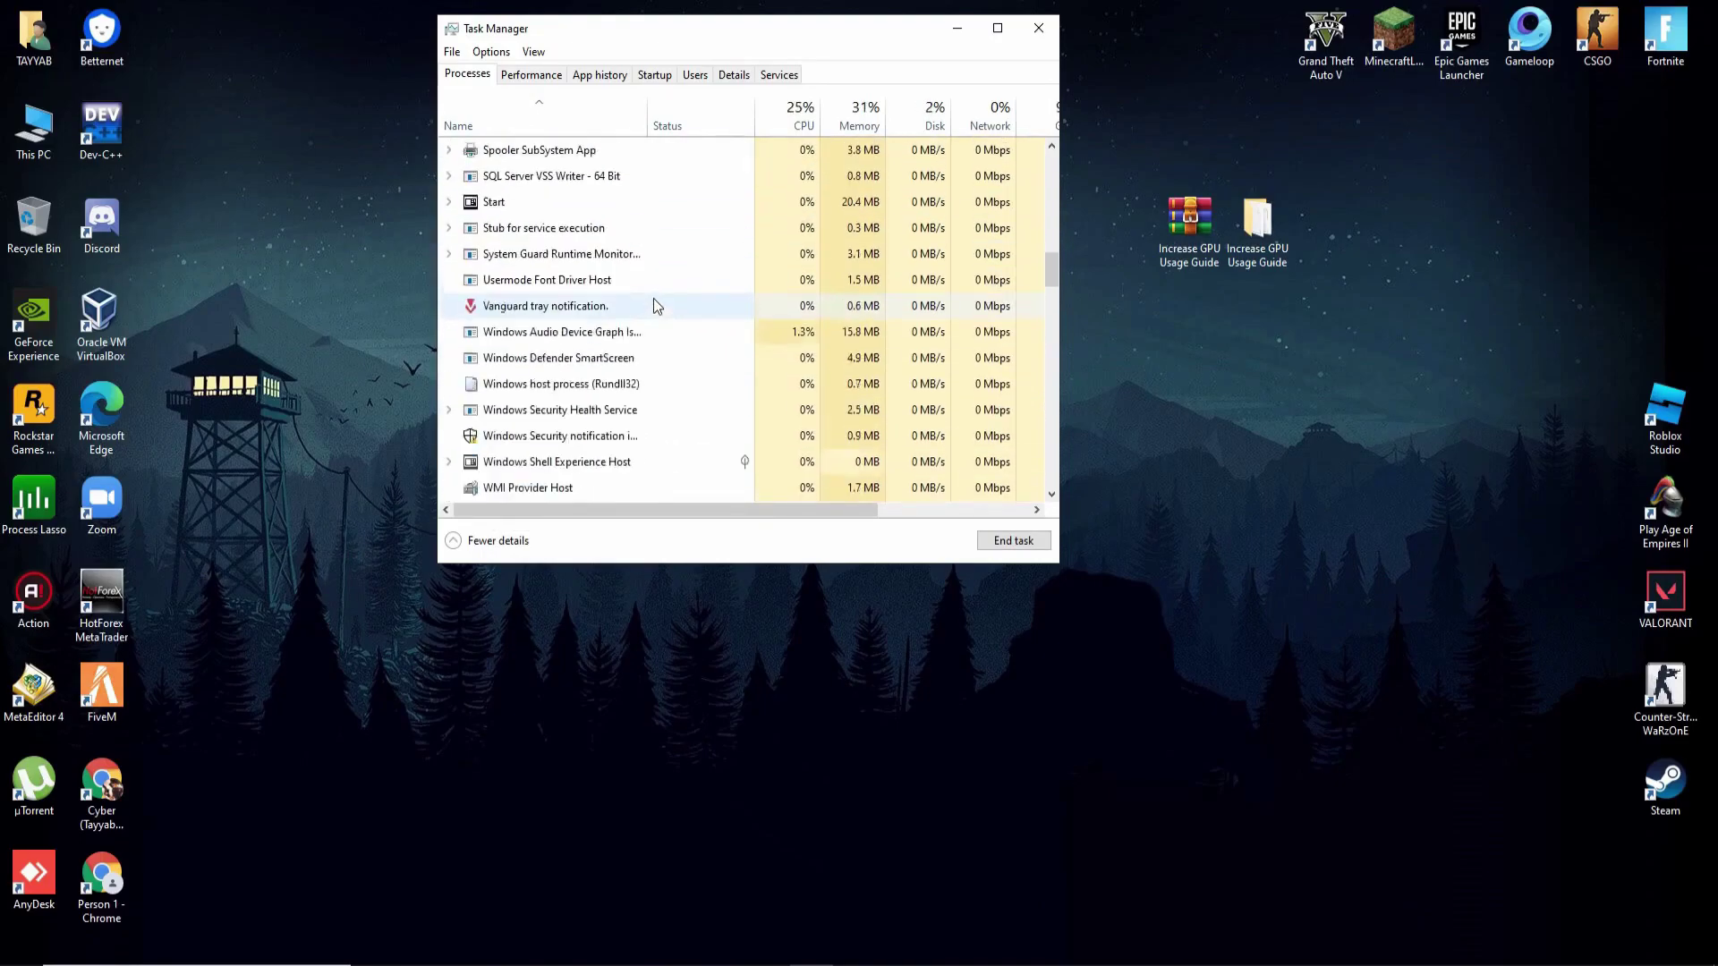
right_click(582, 417)
click(609, 431)
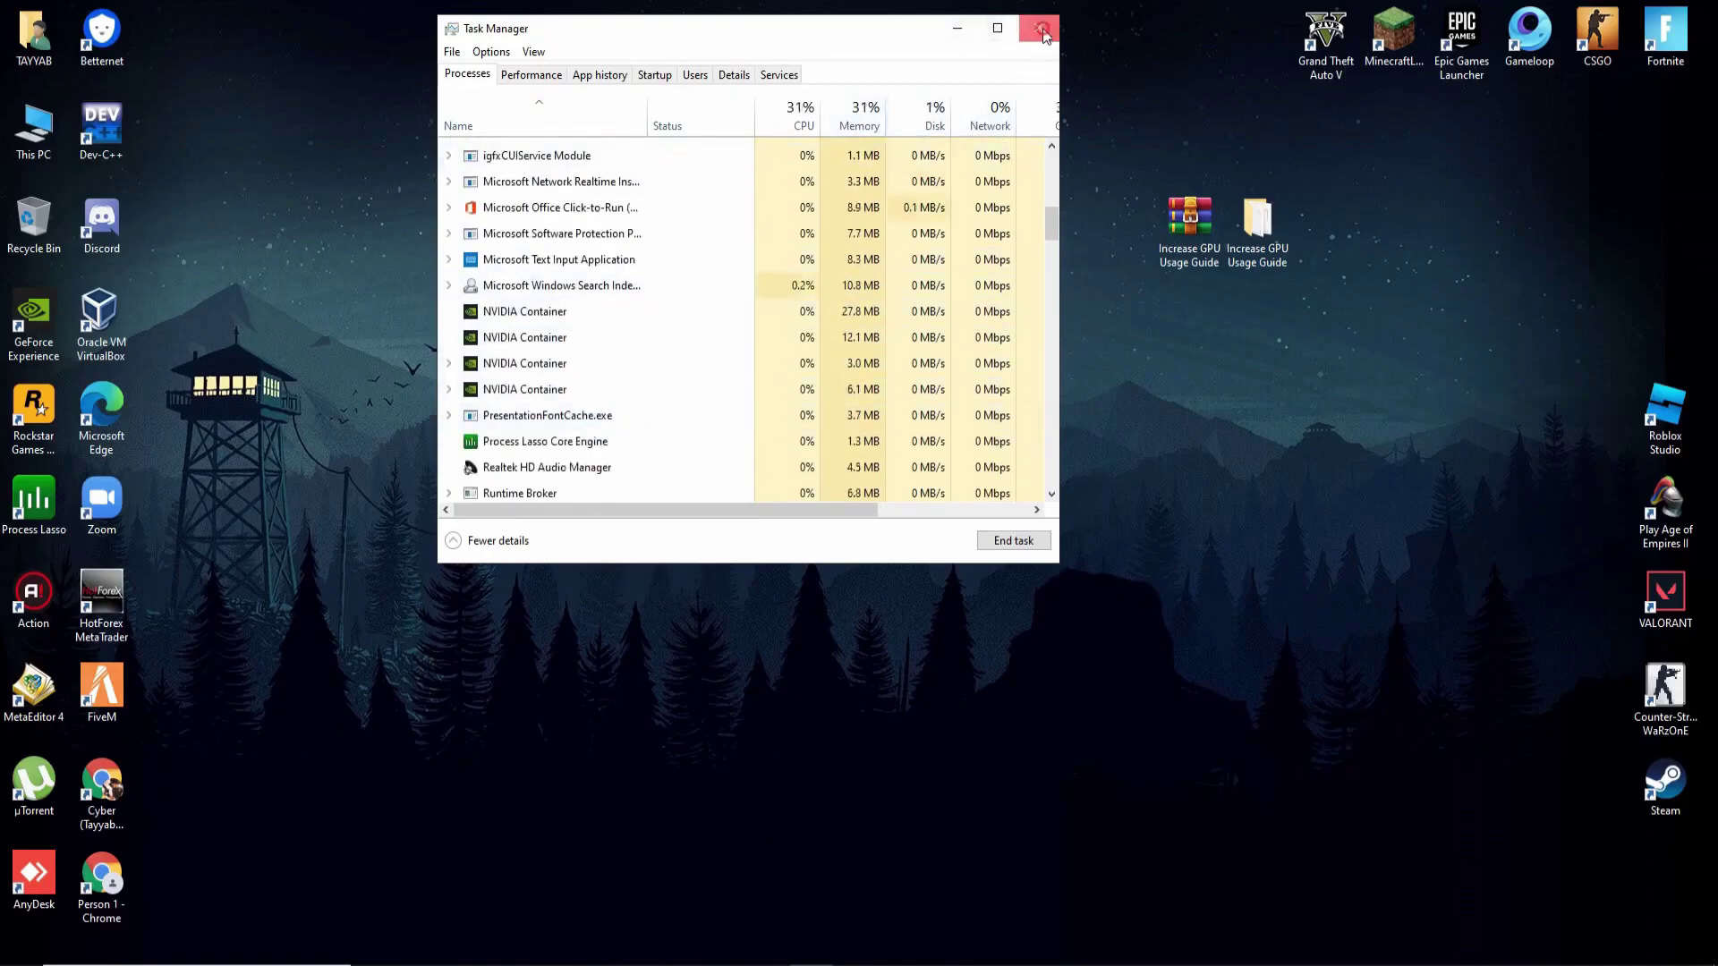
click(1043, 32)
right_click(412, 297)
click(491, 348)
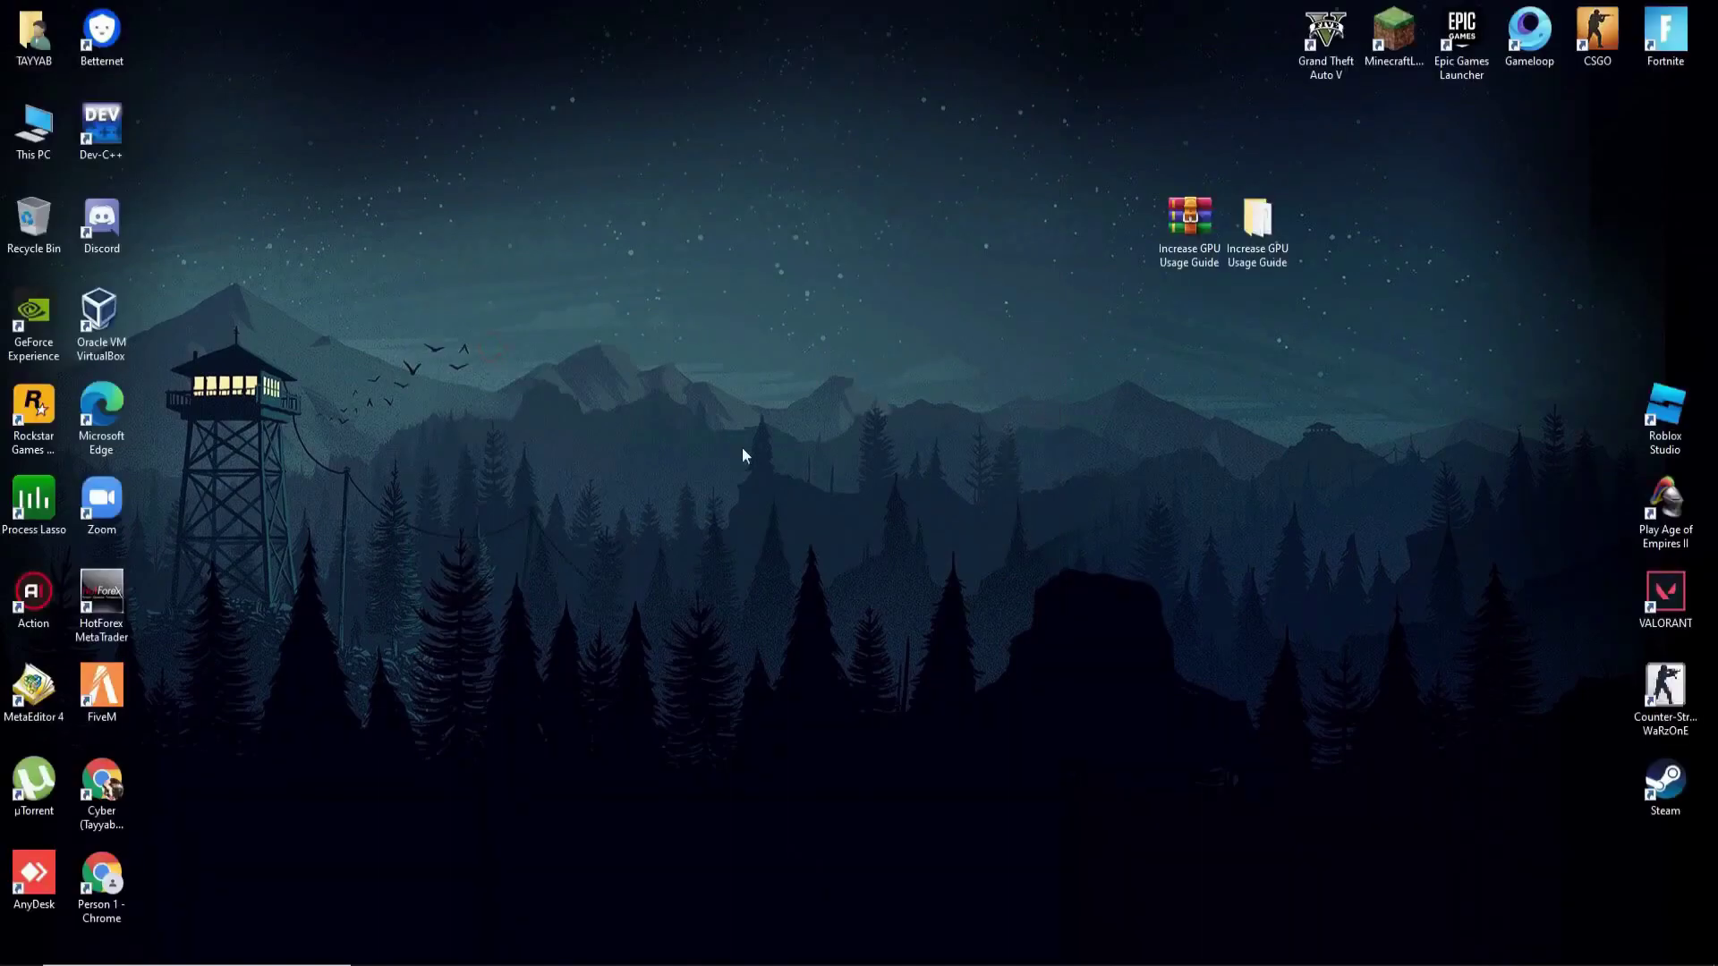